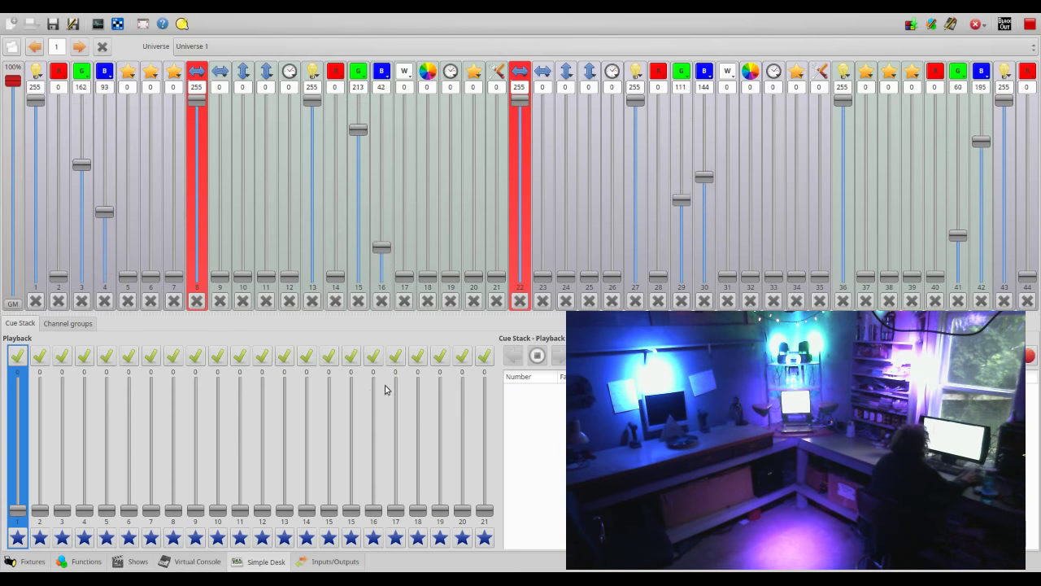
Review the fixtures in Universe 1 and the channel details of the 7-CH Par Can at address 001-007
left_click(32, 561)
left_click(9, 136)
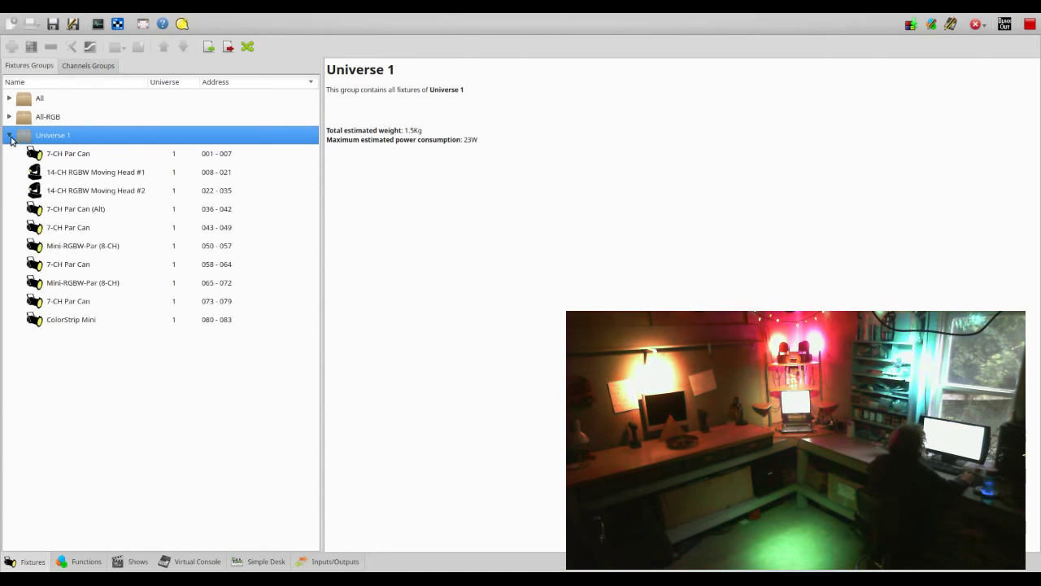
left_click(100, 154)
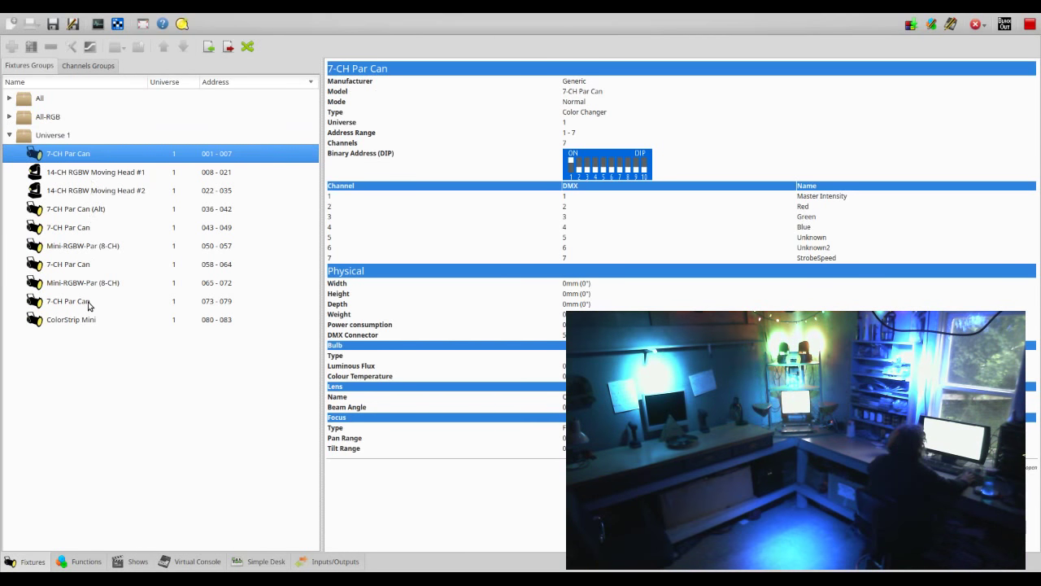
left_click(10, 136)
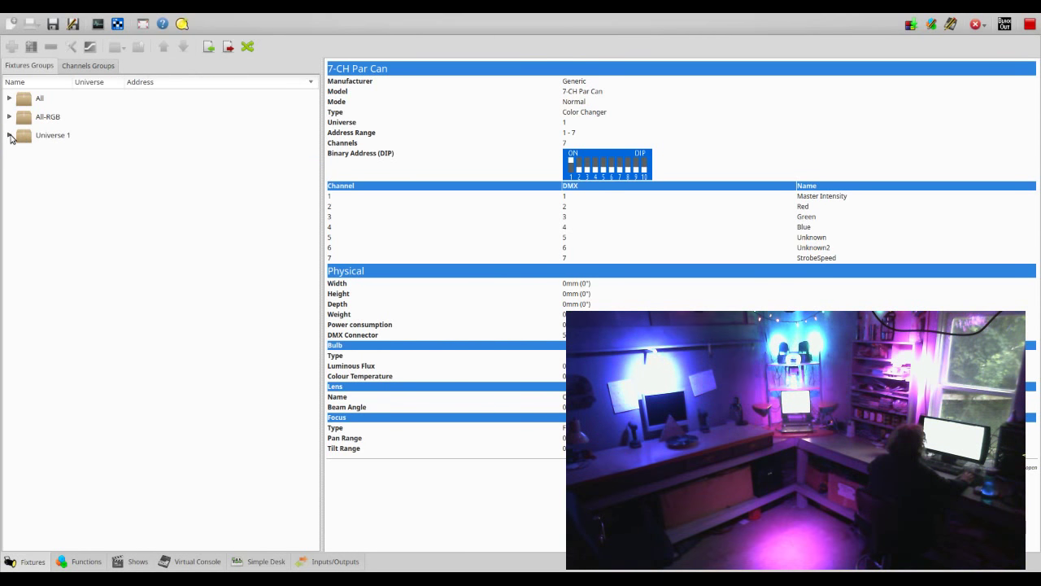
Review the settings of the All-RGB-RainBow and New RGB Matrix 0 functions in the RGBMatrix group
left_click(81, 561)
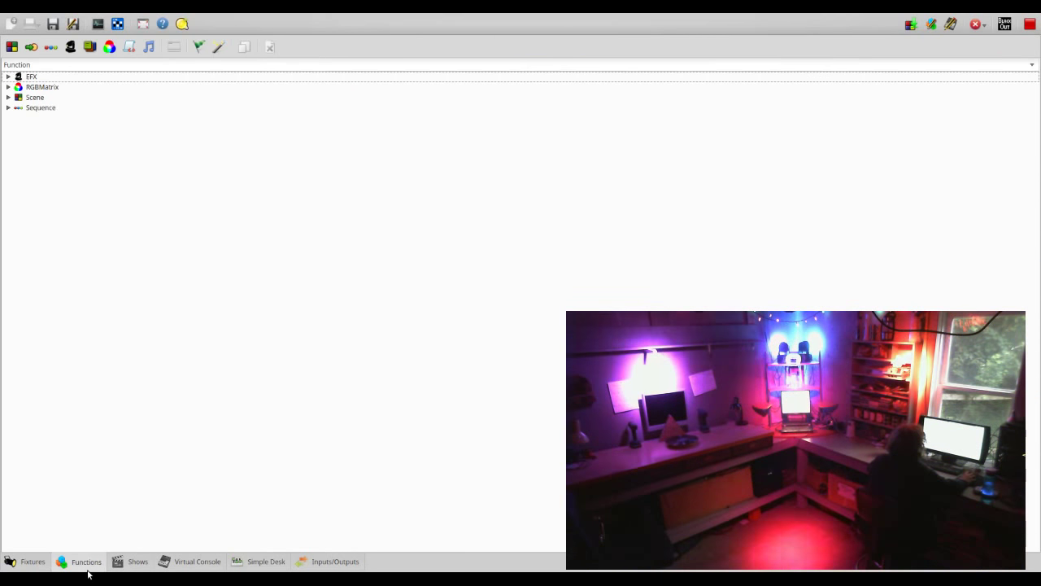
left_click(8, 87)
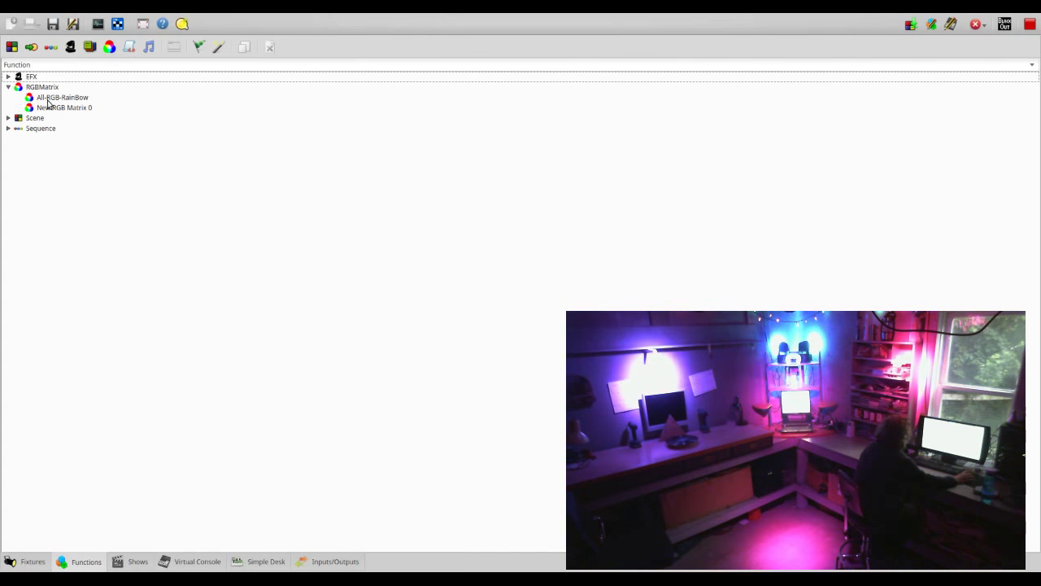
left_click(53, 96)
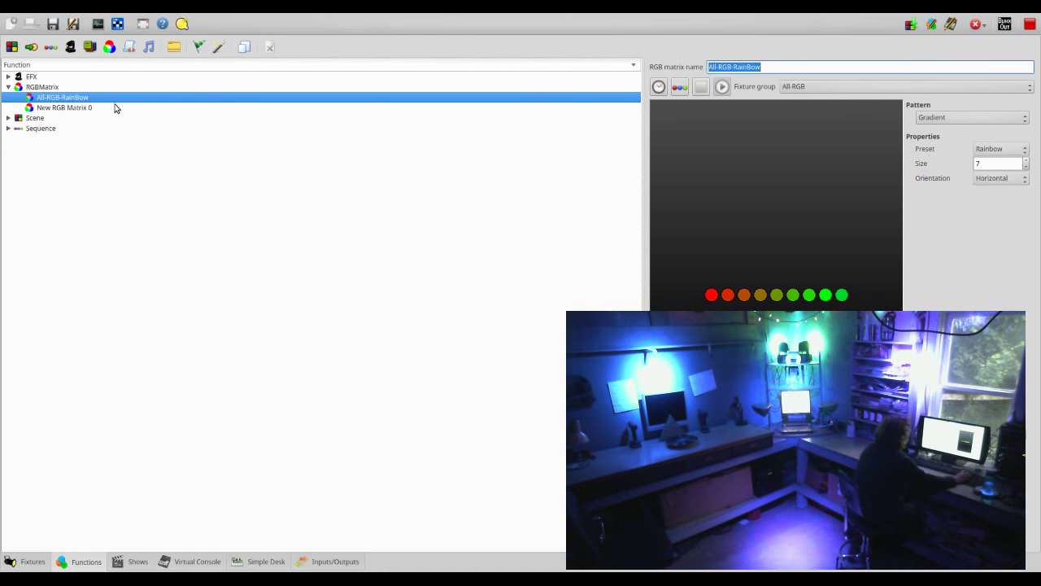
left_click(69, 109)
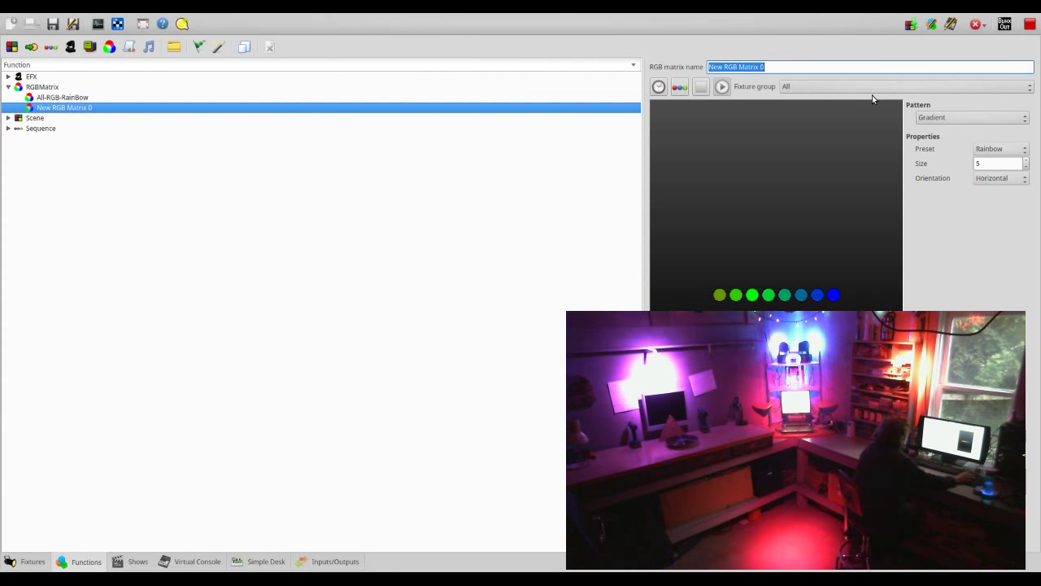
left_click(9, 86)
Stop the running RainBow effect from the Virtual Console
left_click(130, 562)
left_click(177, 561)
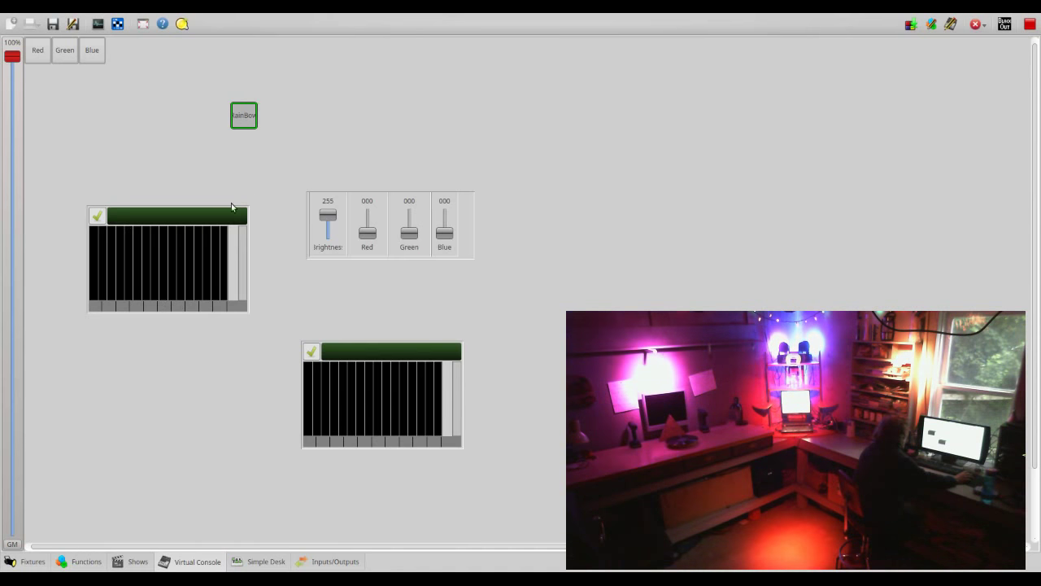
left_click(253, 120)
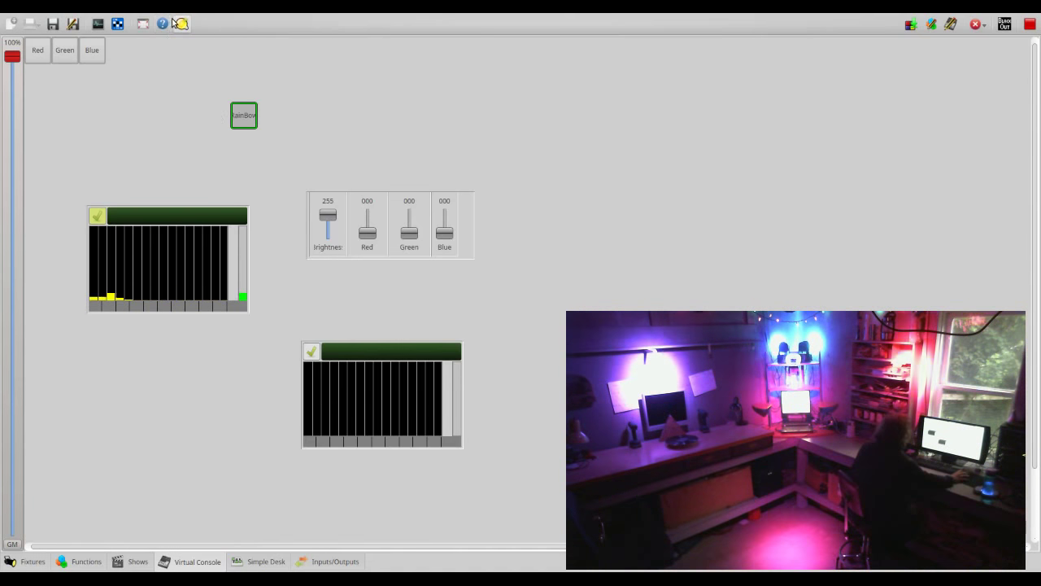
left_click(245, 115)
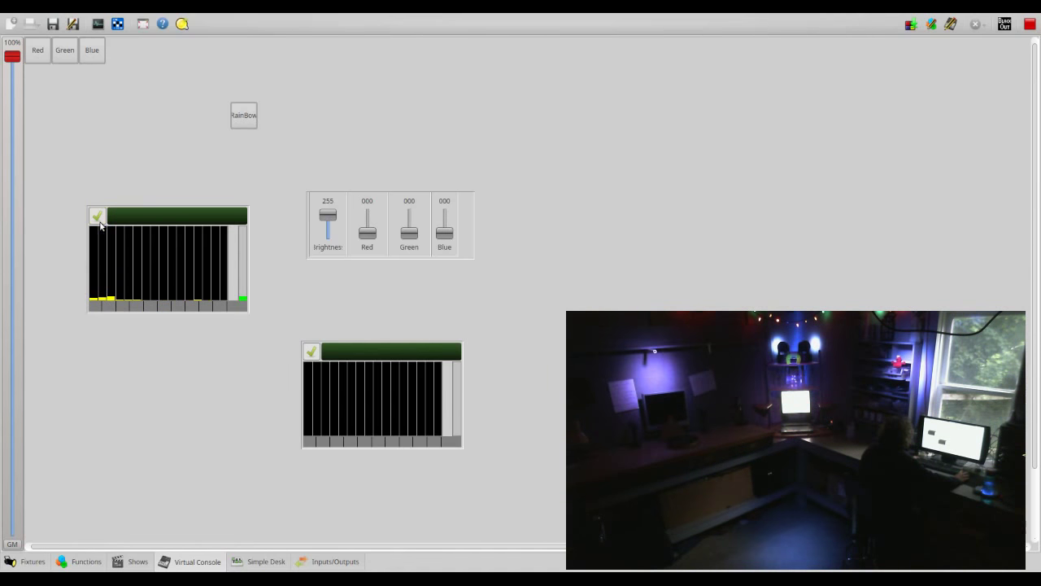
Test the Red, Green and Blue scenes in the Virtual Console by switching each one on and off in turn
left_click(37, 49)
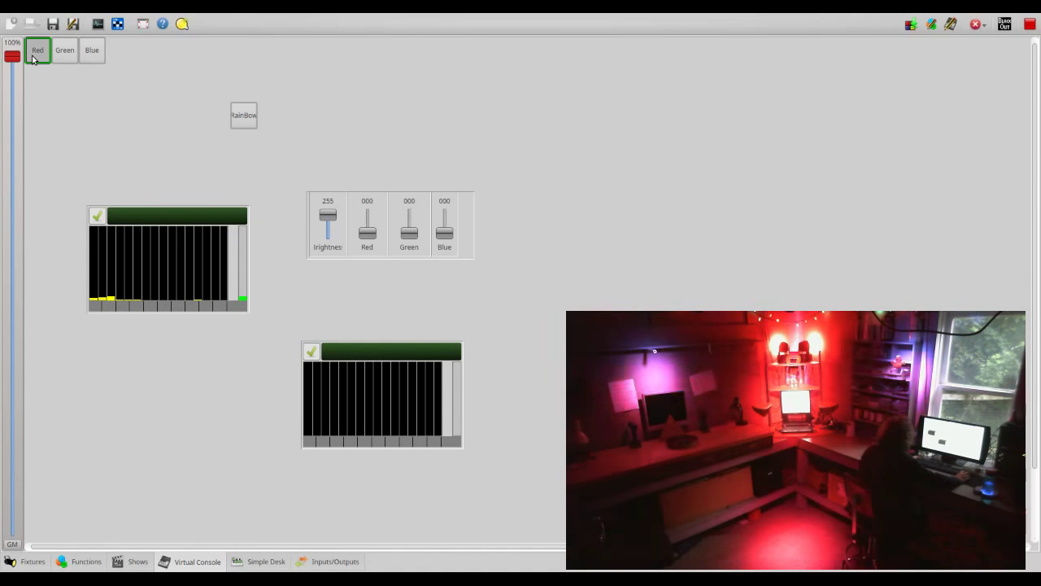
left_click(37, 50)
left_click(65, 52)
left_click(62, 55)
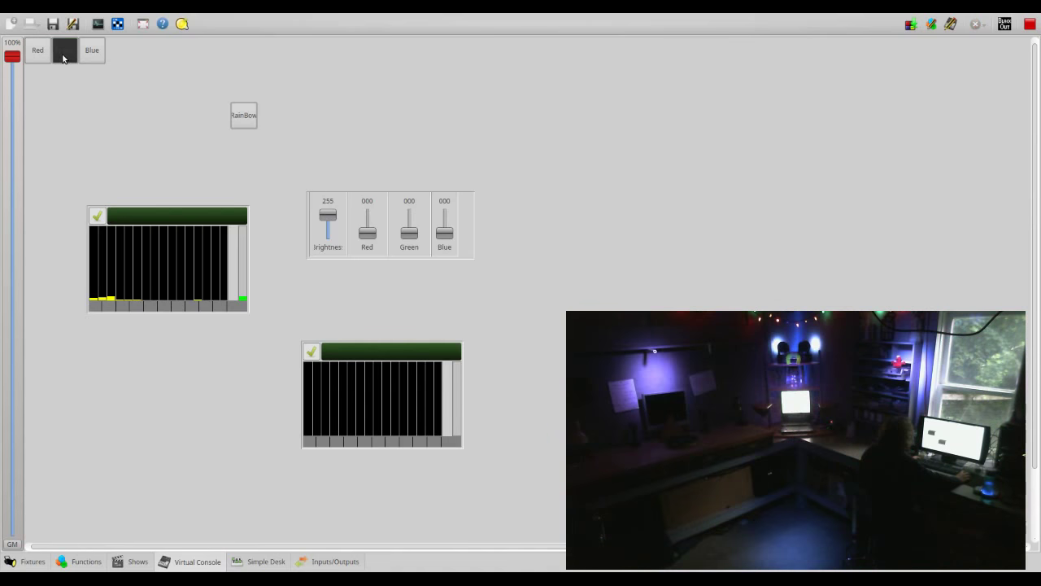
left_click(92, 54)
left_click(93, 54)
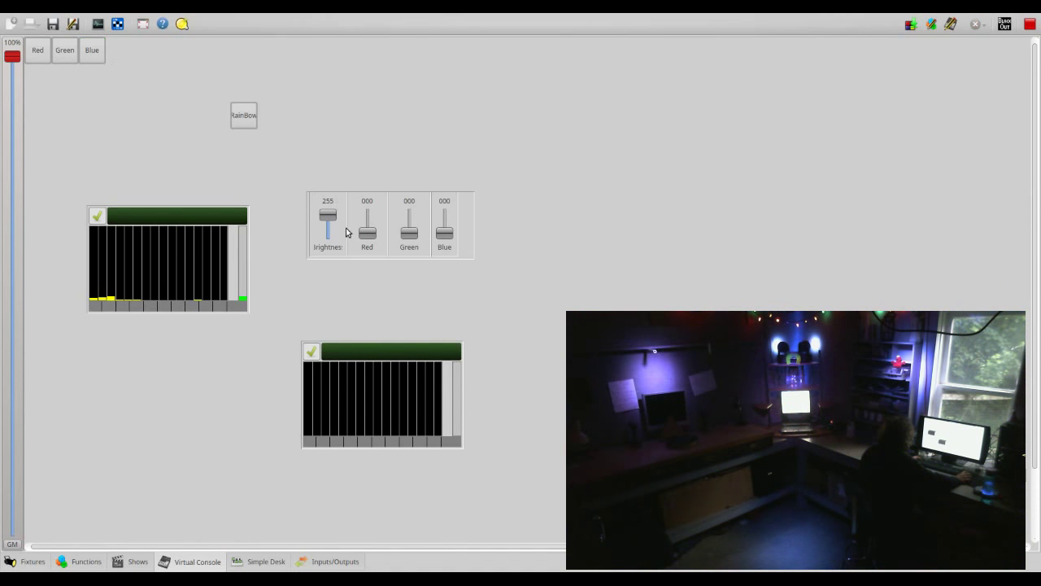
Look over the Universe 1 input and output mapping, the Simple Desk channel levels and the Virtual Console
left_click_drag(364, 236, 441, 267)
left_click(312, 564)
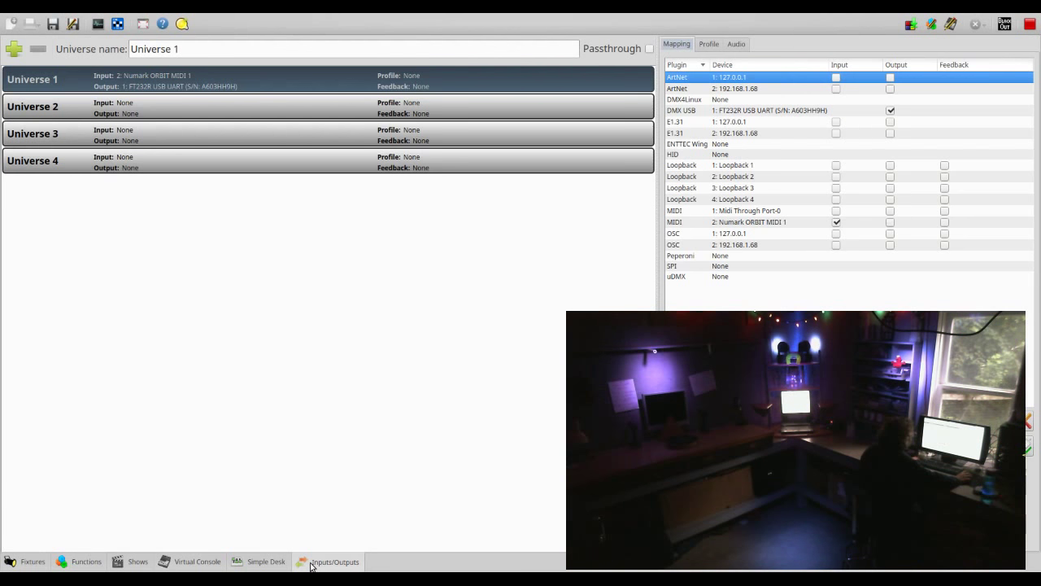
left_click(260, 562)
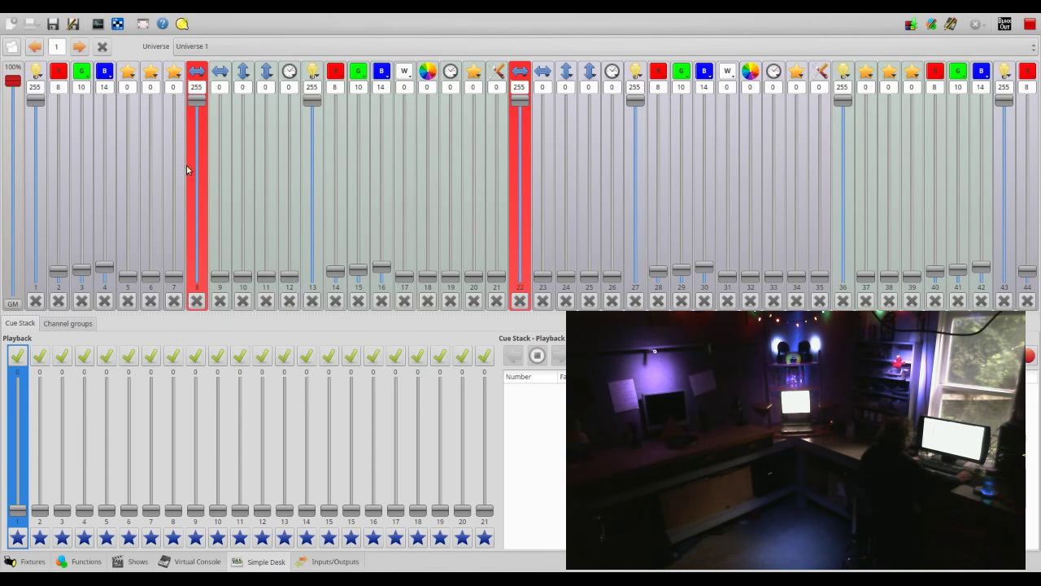
left_click(192, 562)
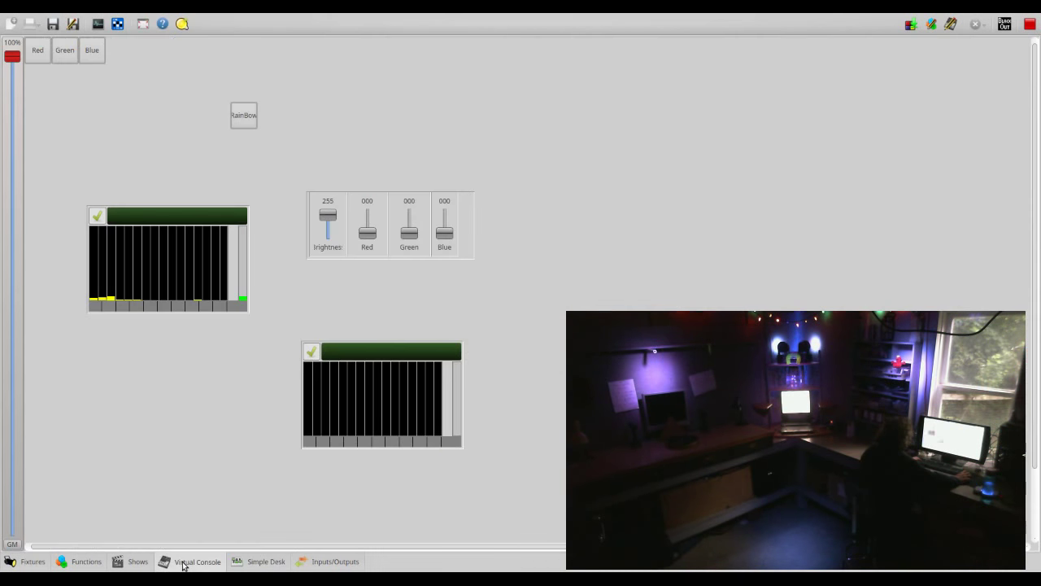
Set channels 10 and 24 of Universe 1 to 105 on the Simple Desk to tilt both moving heads
left_click(267, 562)
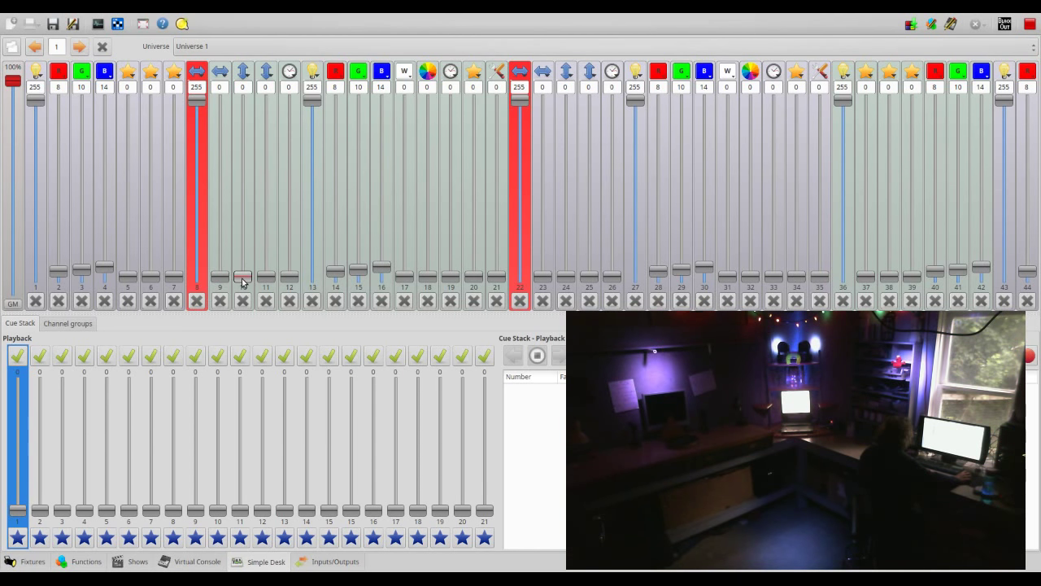
left_click_drag(243, 278, 241, 241)
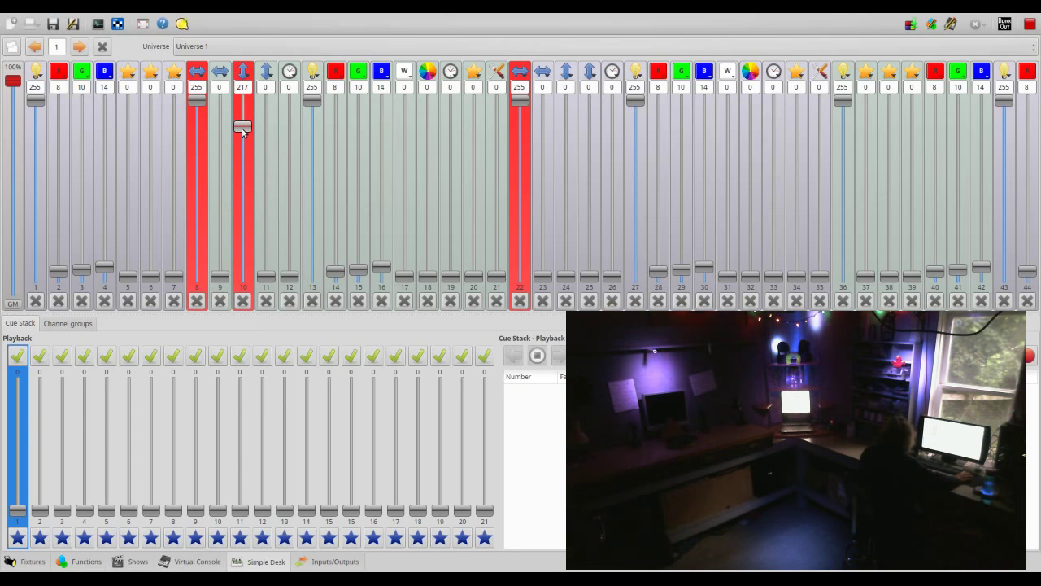
left_click_drag(241, 129, 251, 193)
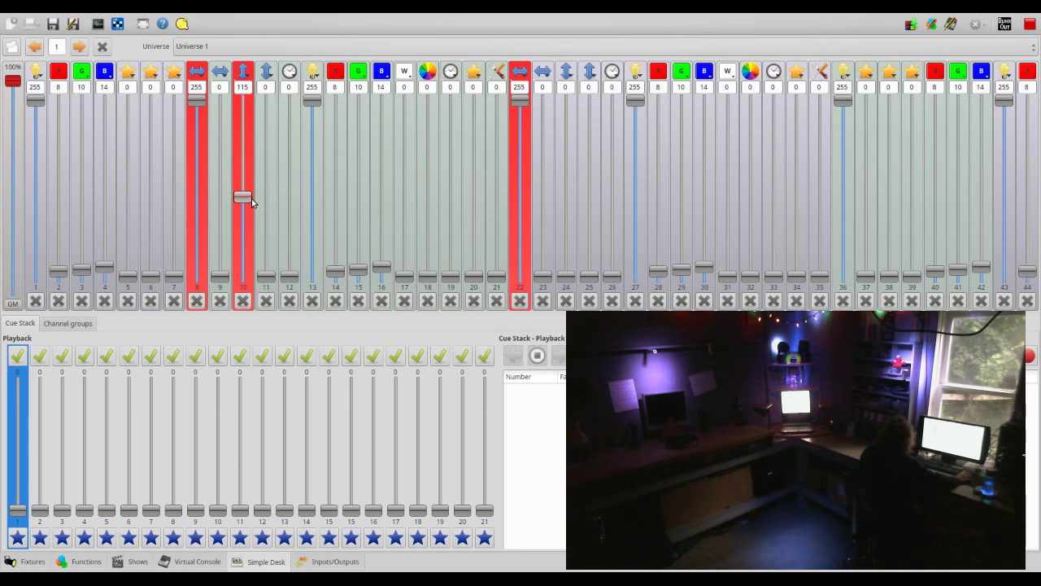
left_click_drag(252, 204, 251, 207)
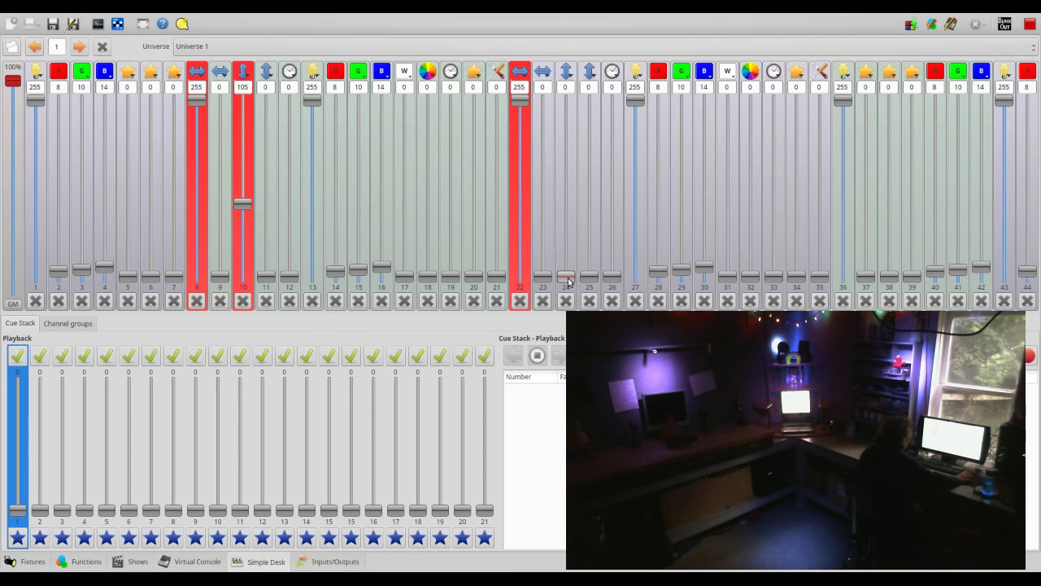
left_click_drag(568, 277, 563, 211)
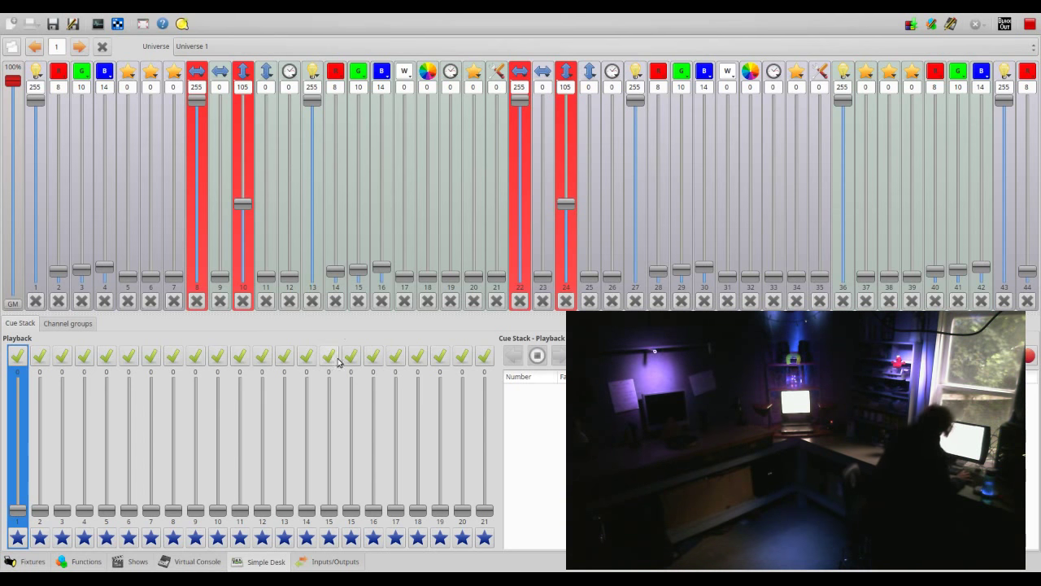
Toggle the RainBow effect in the Virtual Console and leave it running
left_click(81, 562)
left_click(120, 563)
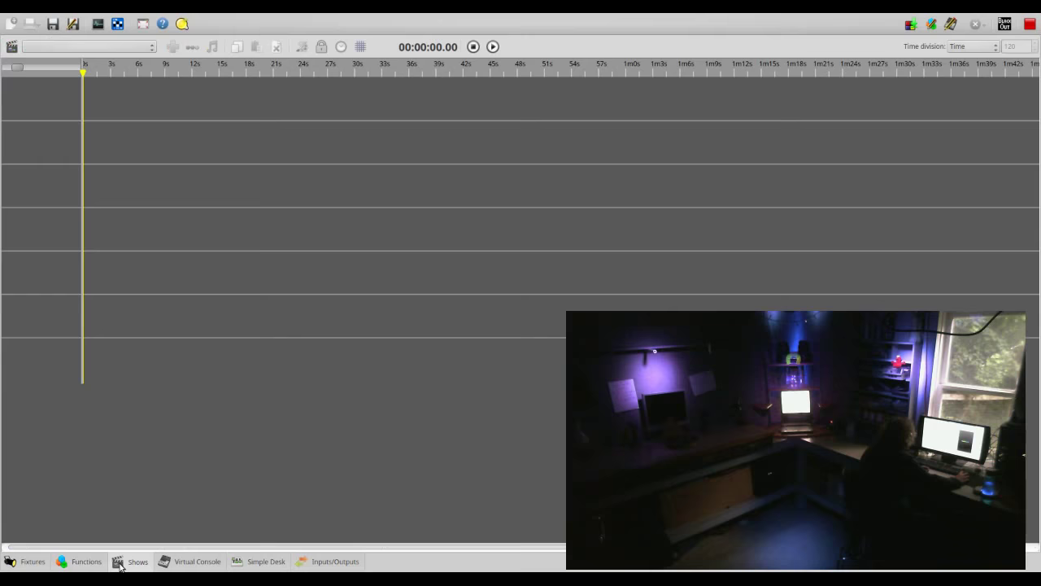
left_click(185, 563)
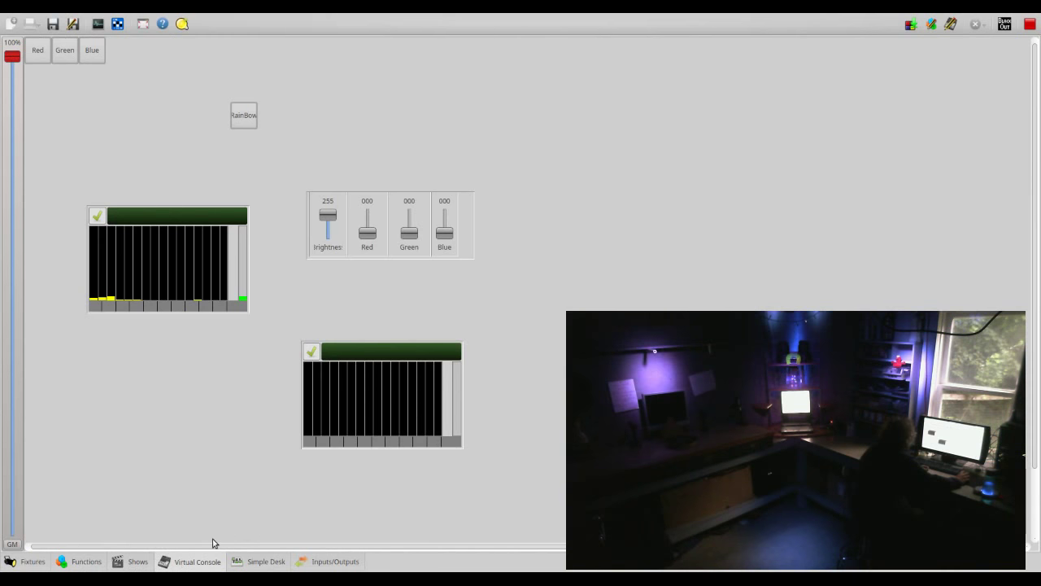
left_click(243, 116)
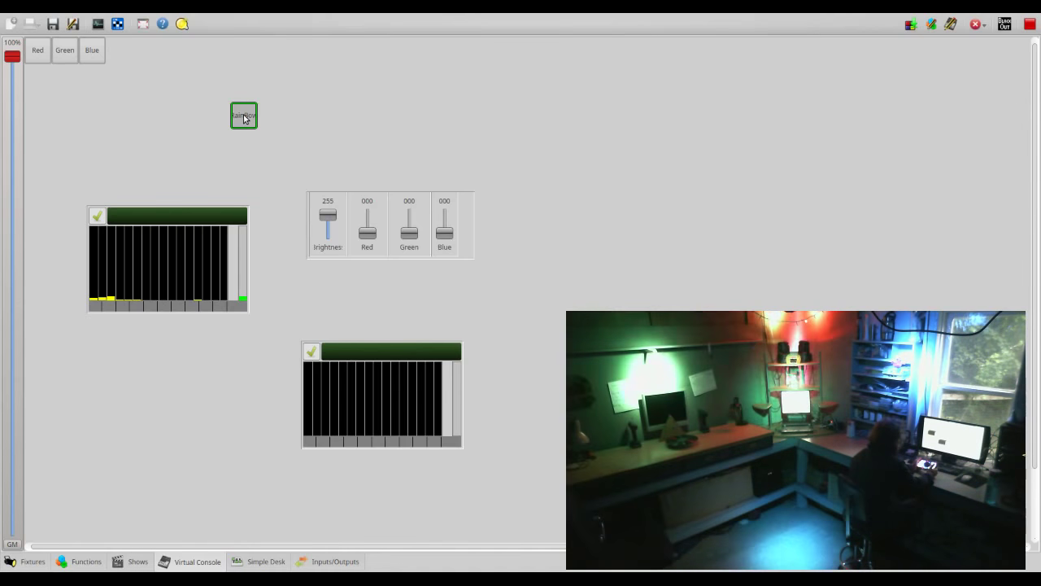
left_click(244, 116)
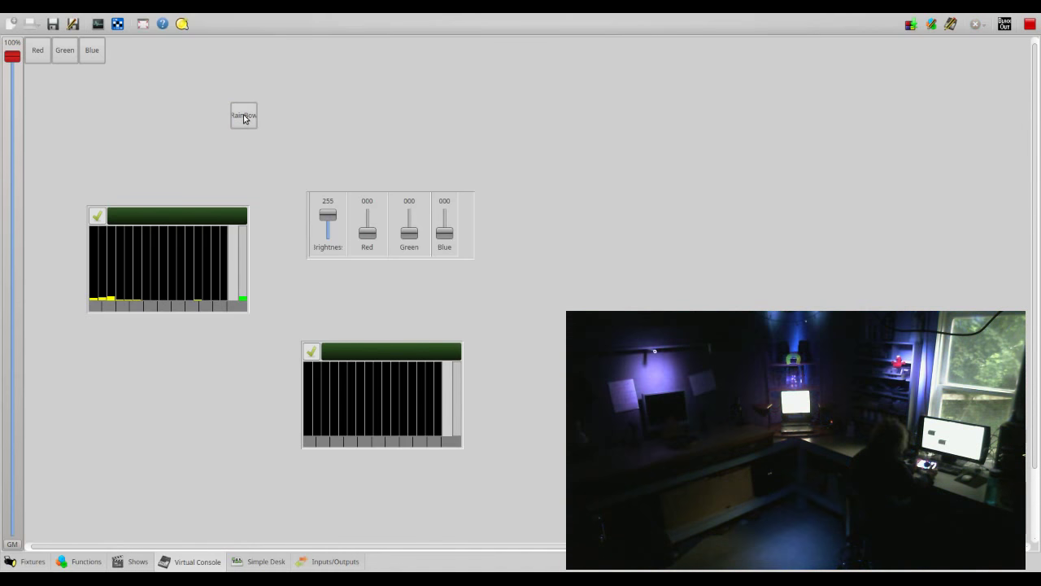
left_click(244, 116)
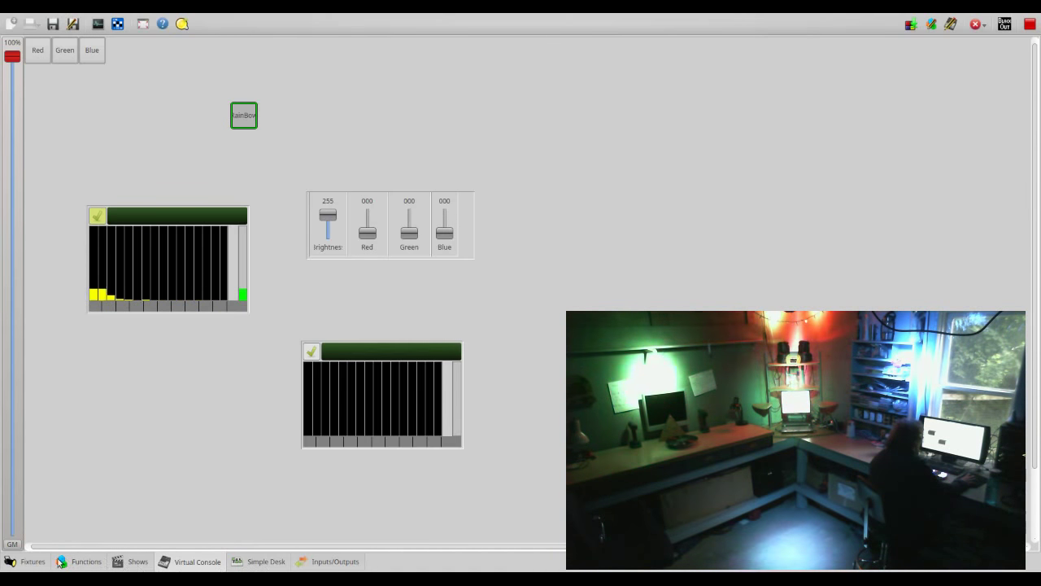
Compare the input and output mappings of Universes 1, 2 and 3
left_click(353, 562)
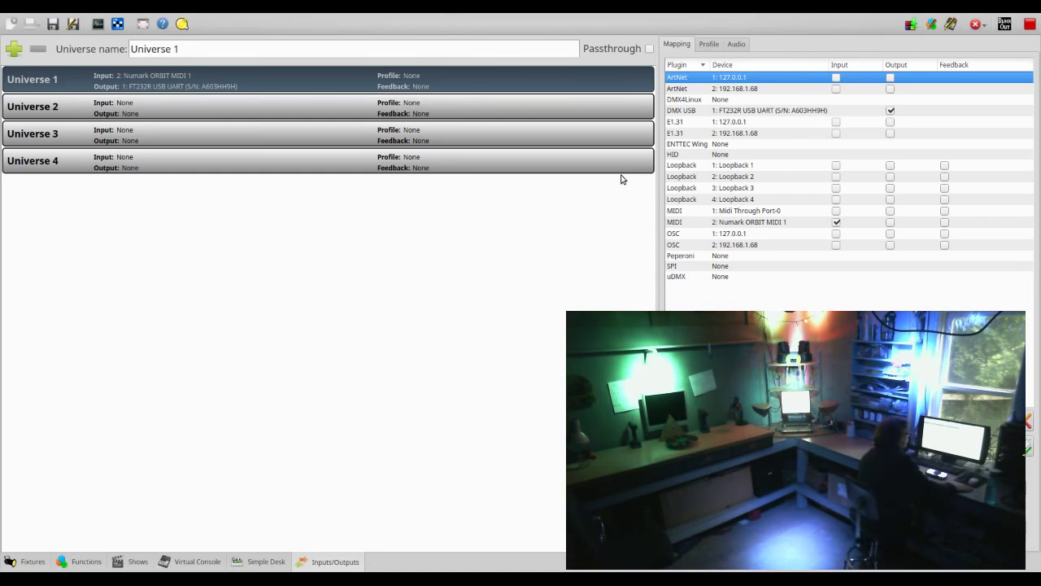
left_click(246, 107)
left_click(256, 134)
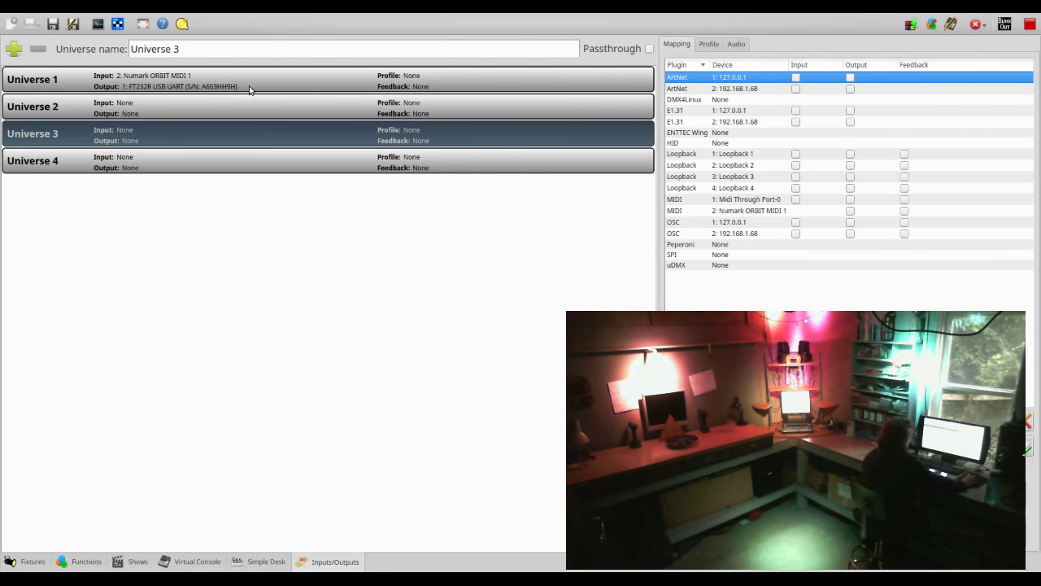
left_click(240, 99)
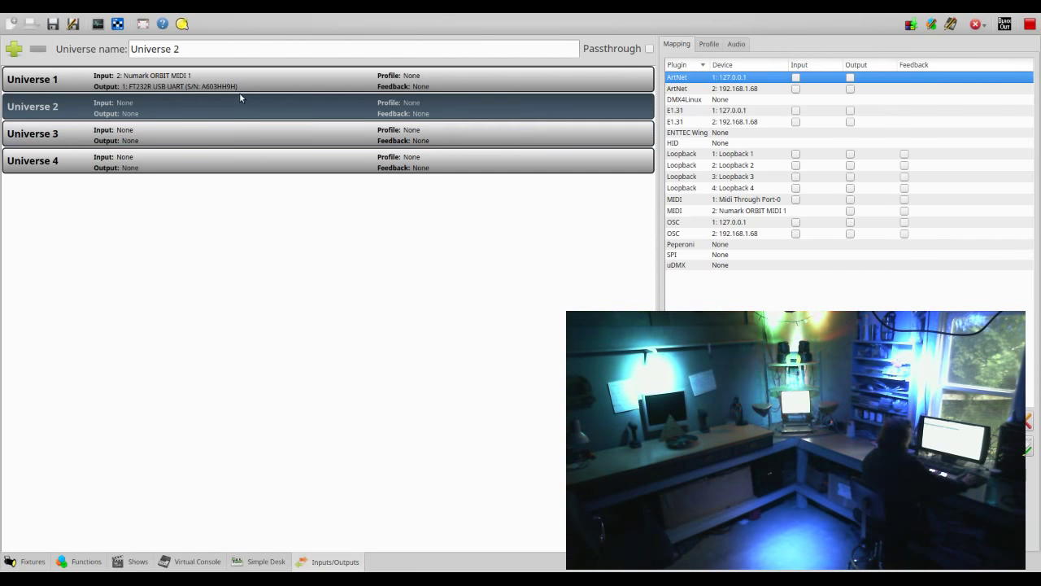
left_click(244, 85)
left_click(248, 109)
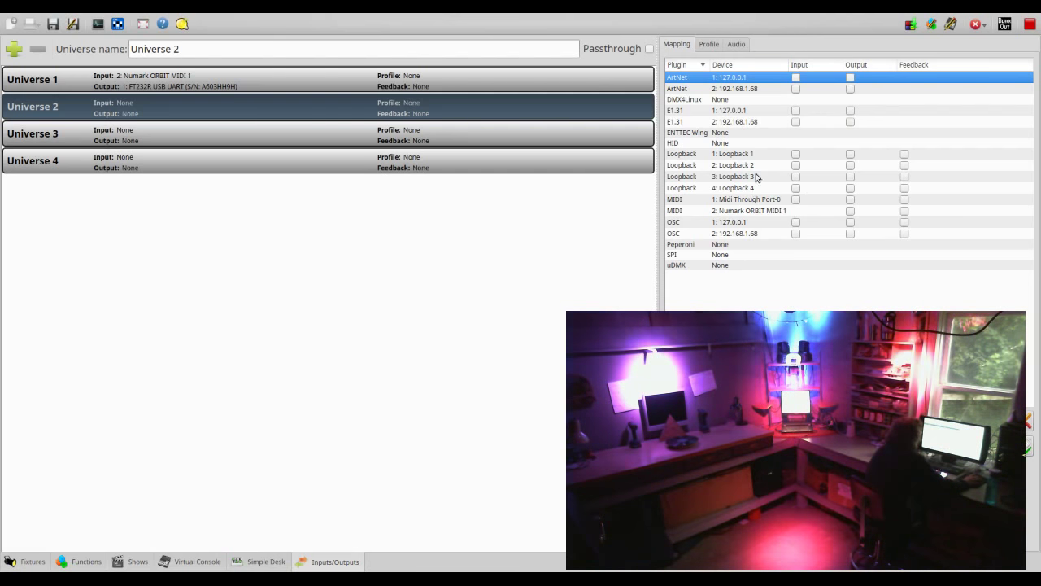
Examine Universe 1's DMX USB output device and its Numark ORBIT MIDI 1 input device
left_click(269, 561)
left_click(296, 562)
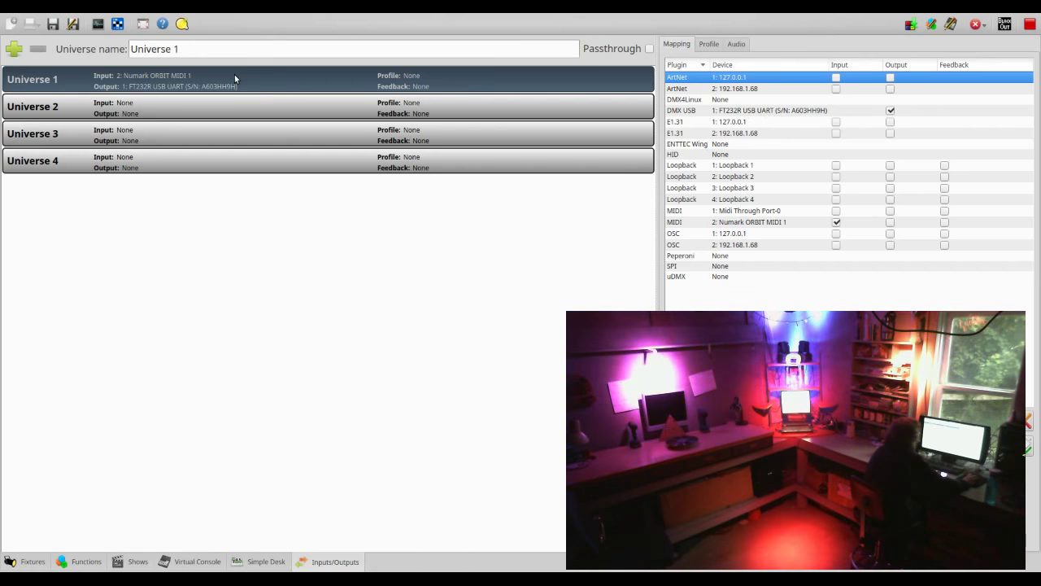
left_click(772, 114)
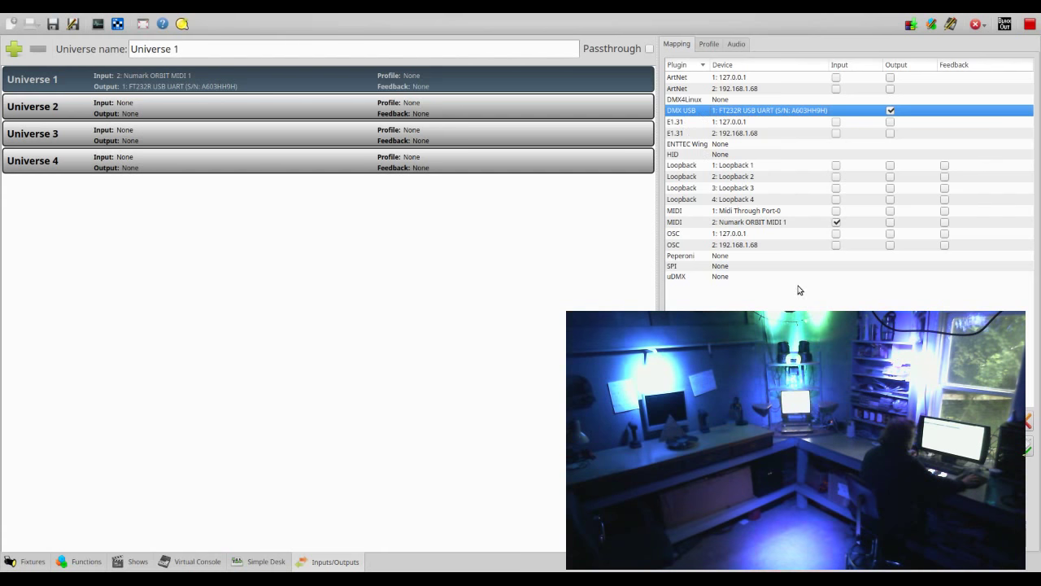
left_click(757, 225)
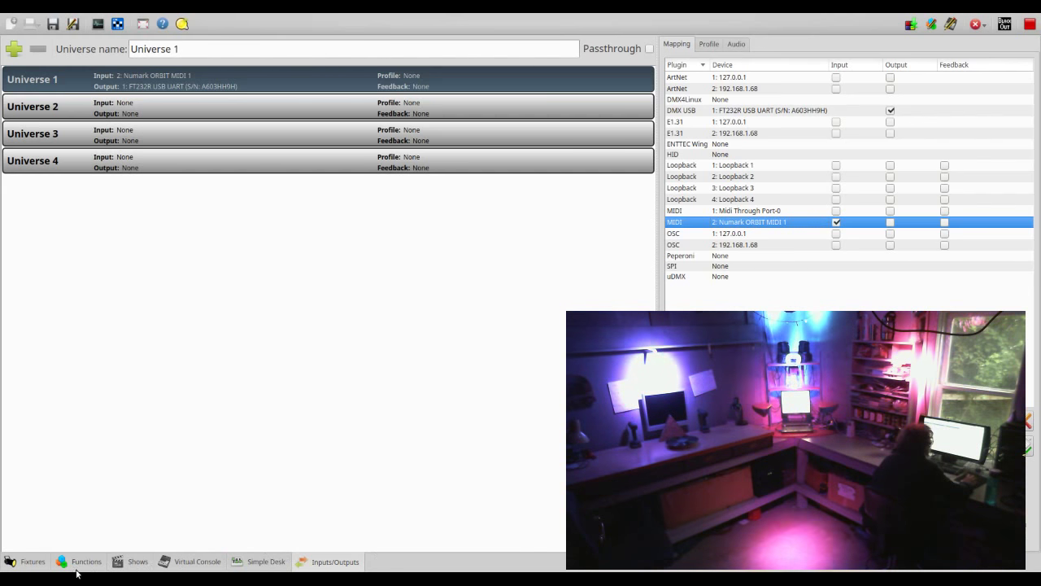
Return to the fixture overview and list the fixtures of Universe 1 with their DMX addresses
left_click(30, 566)
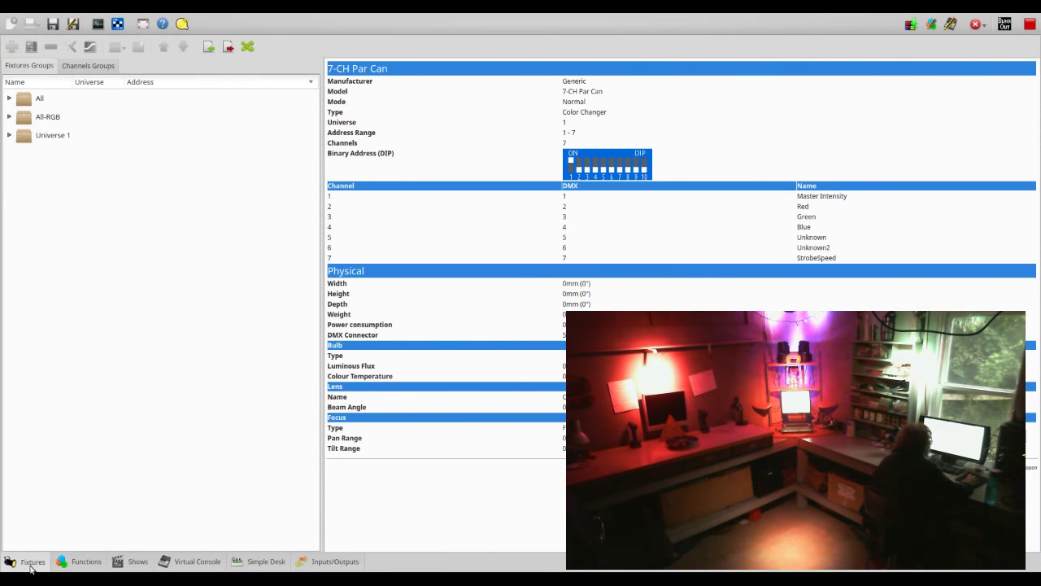
left_click(9, 136)
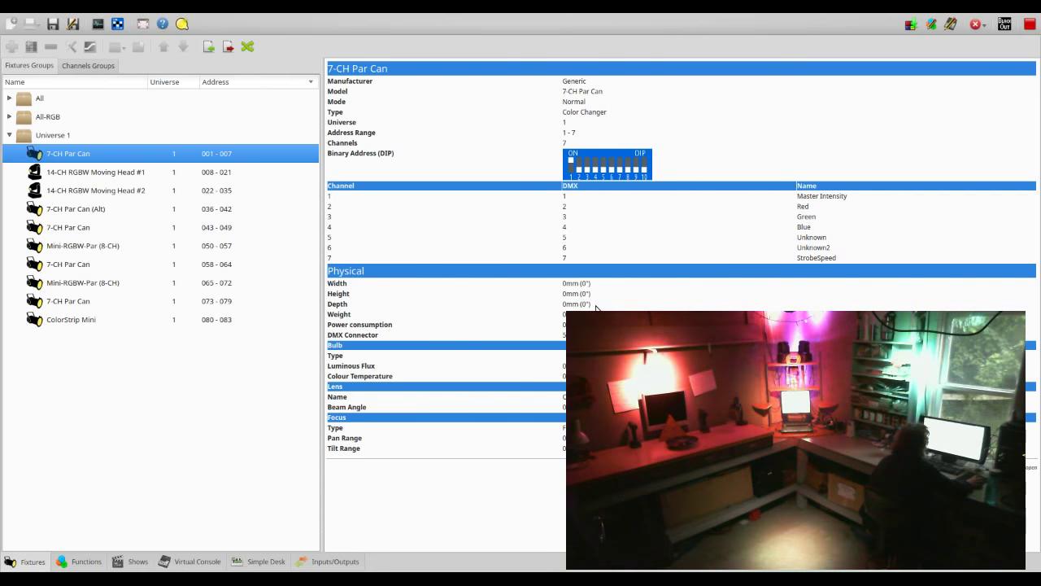
Create a Screenshots folder inside Pictures as the save location for the new desktop screenshot
key("F12")
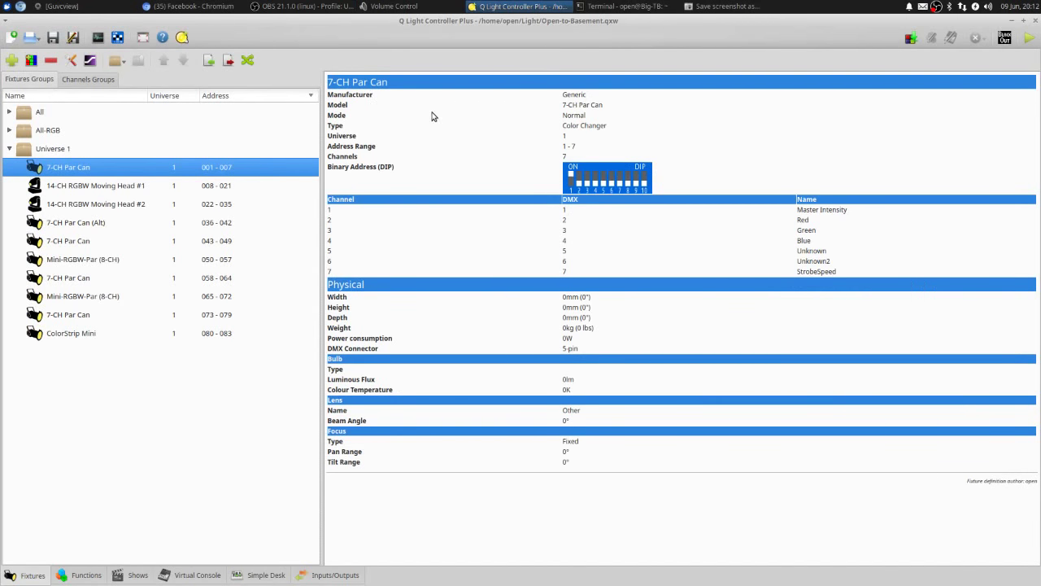
key("alt+Tab")
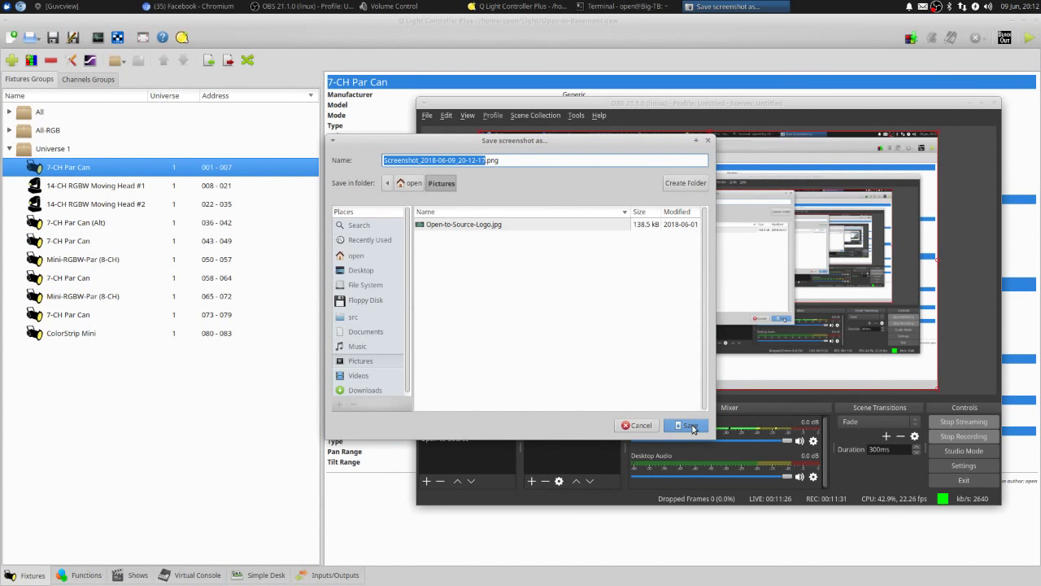
left_click(686, 184)
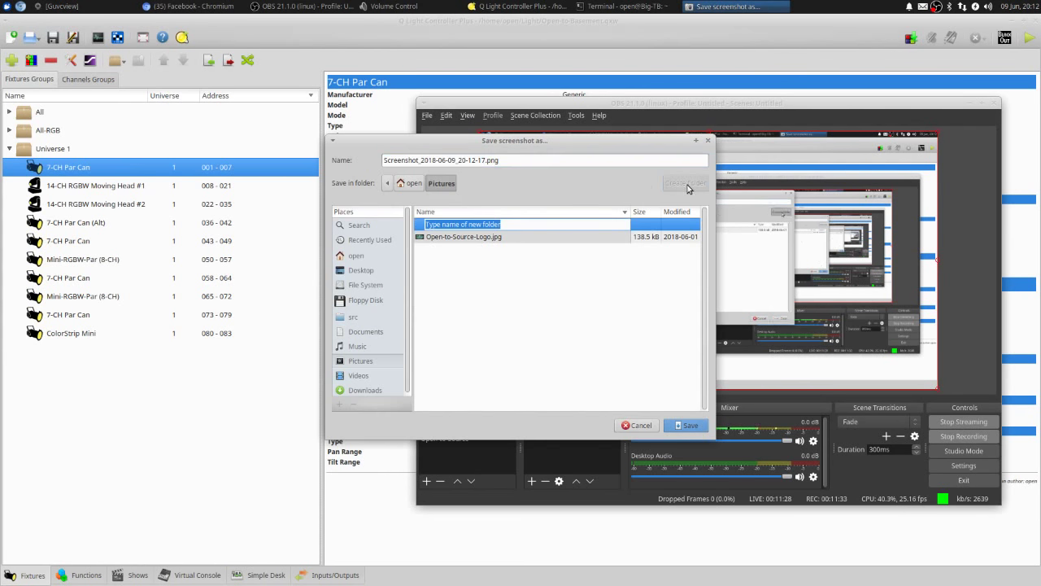
type("Screenshots")
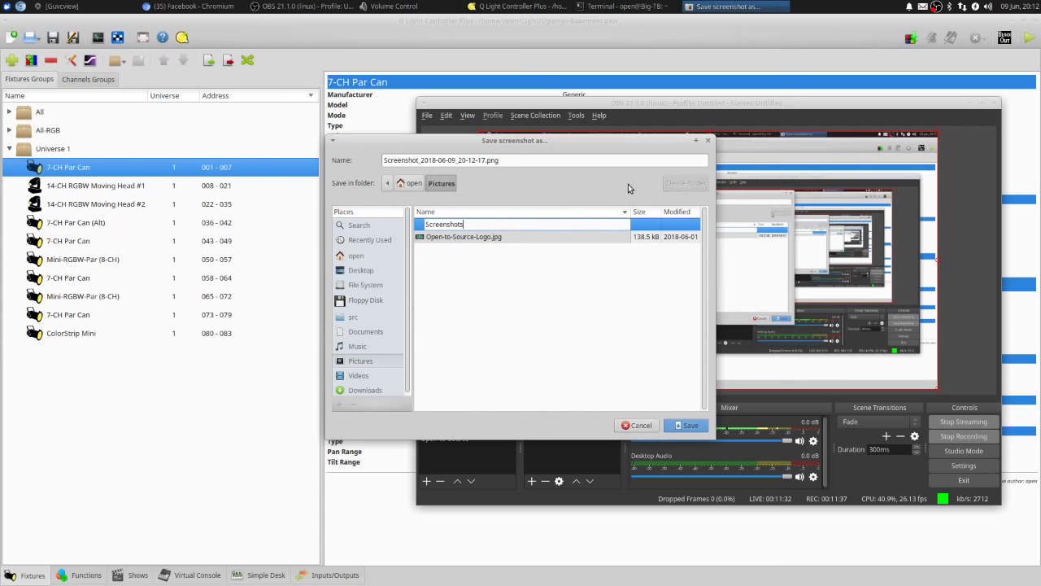
key("Return")
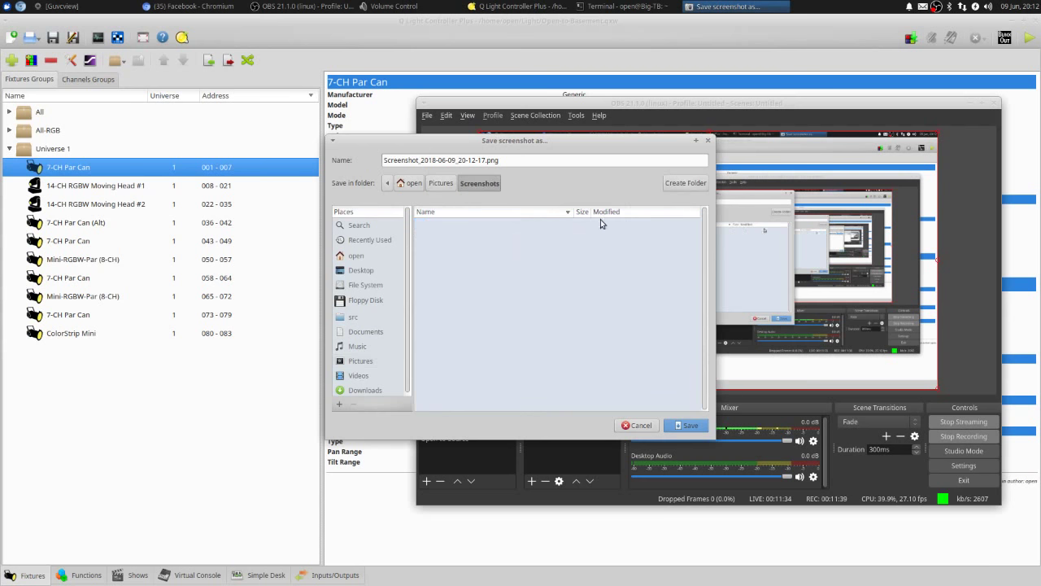
Save the screenshot with "Lighting Numbers" appended to its file name, and switch OBS to the Open-to-Source scene
left_click(485, 161)
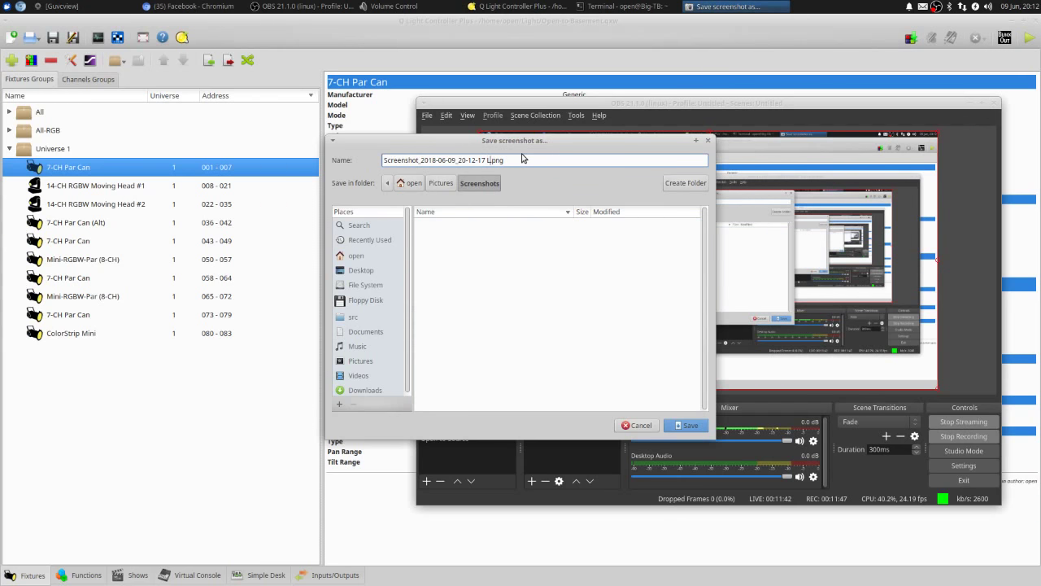
type("Lighting Numbers")
left_click(690, 430)
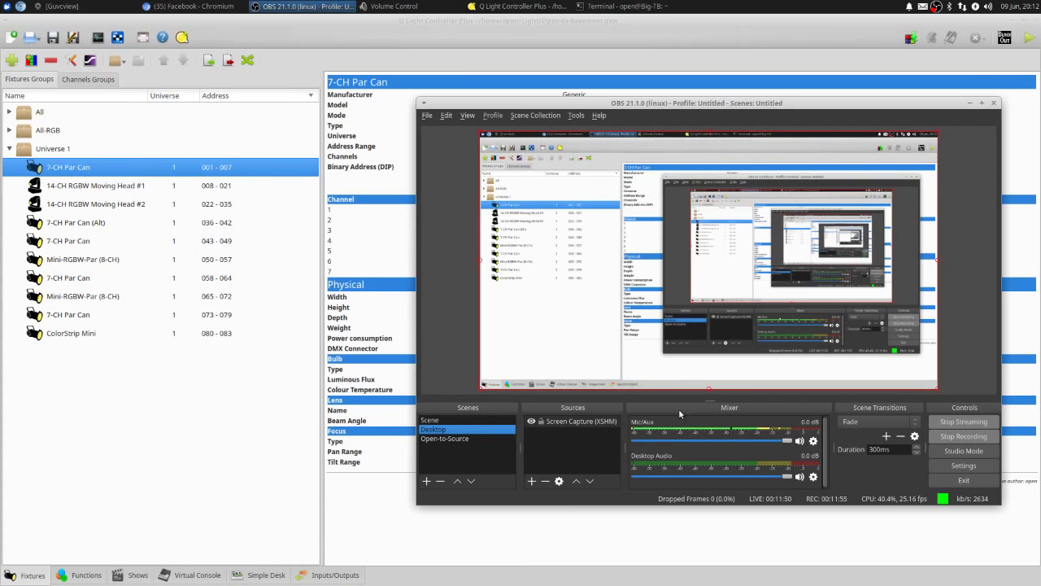
left_click(445, 439)
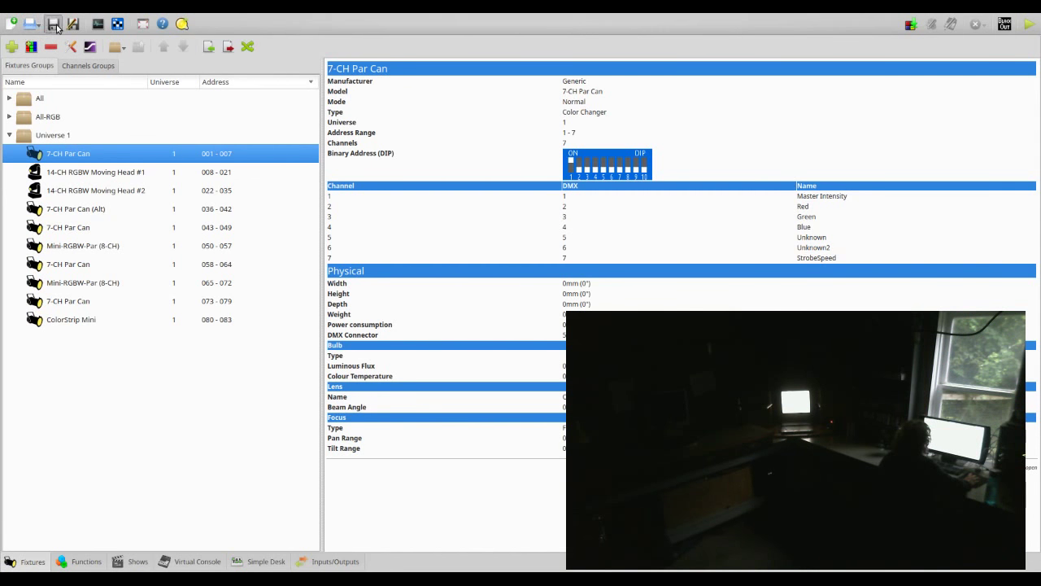
Create a new empty workspace and return to its fixture list
left_click(13, 25)
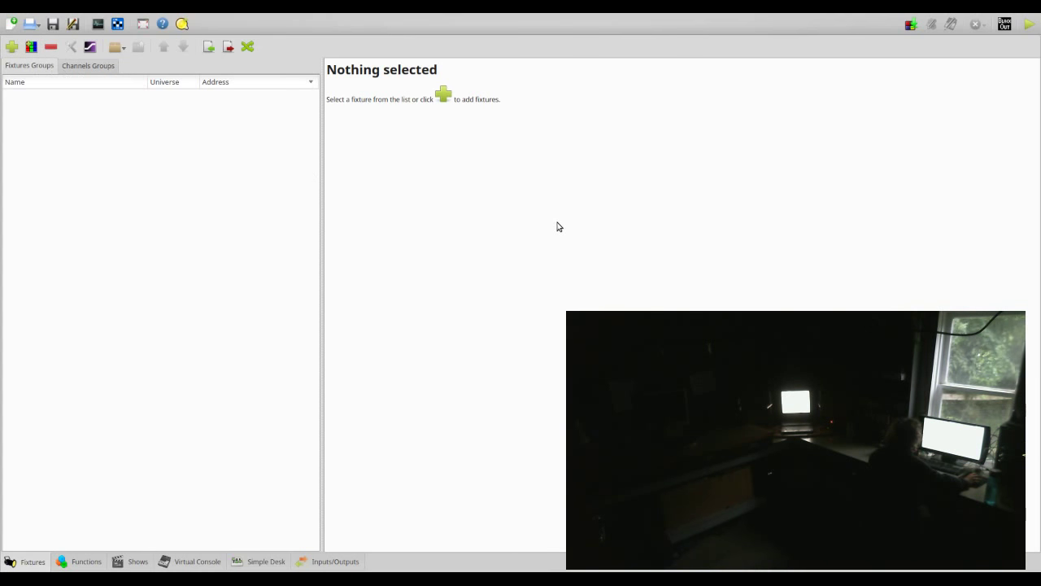
left_click(56, 563)
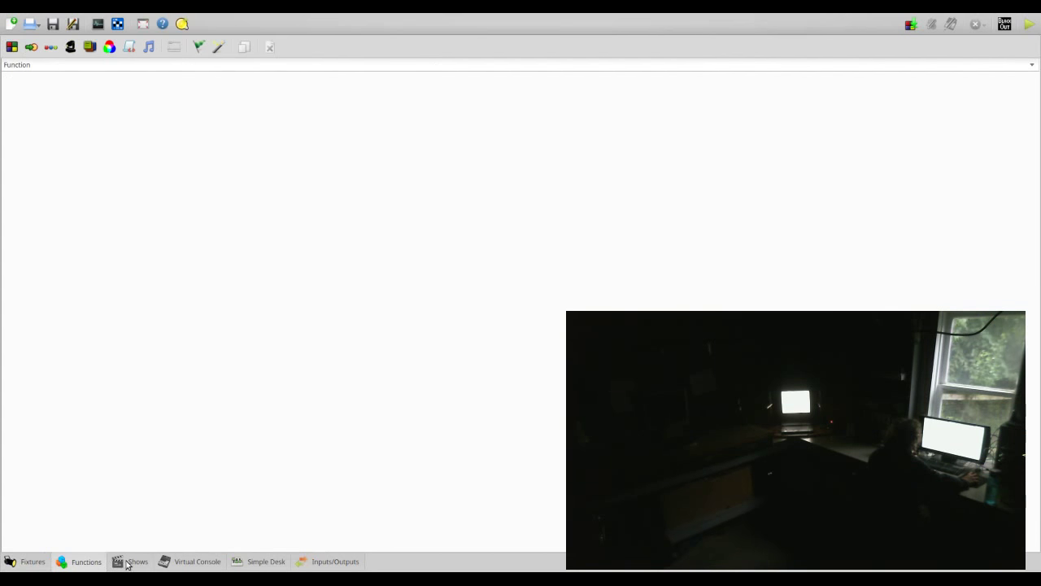
left_click(38, 565)
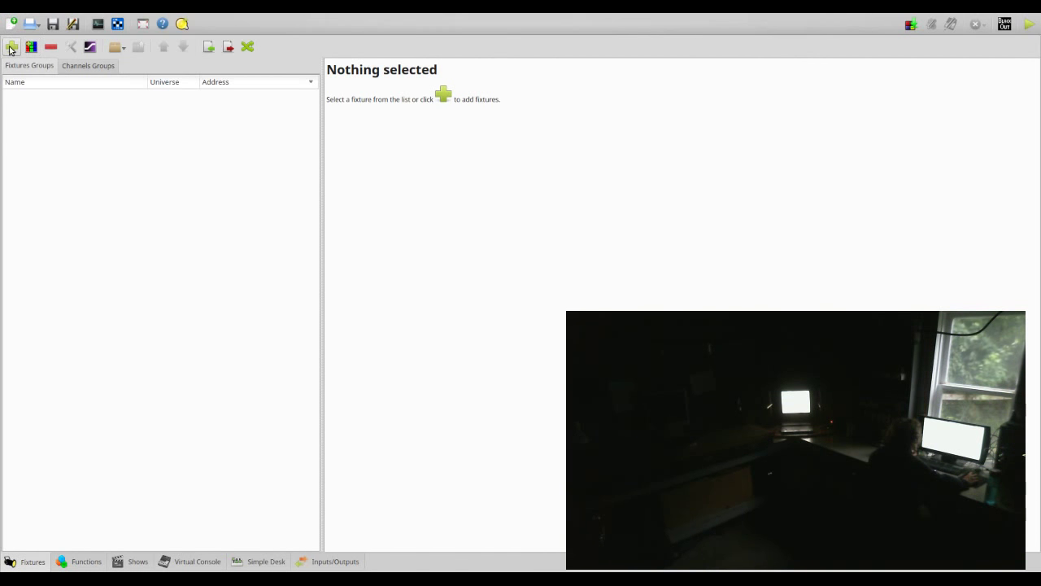
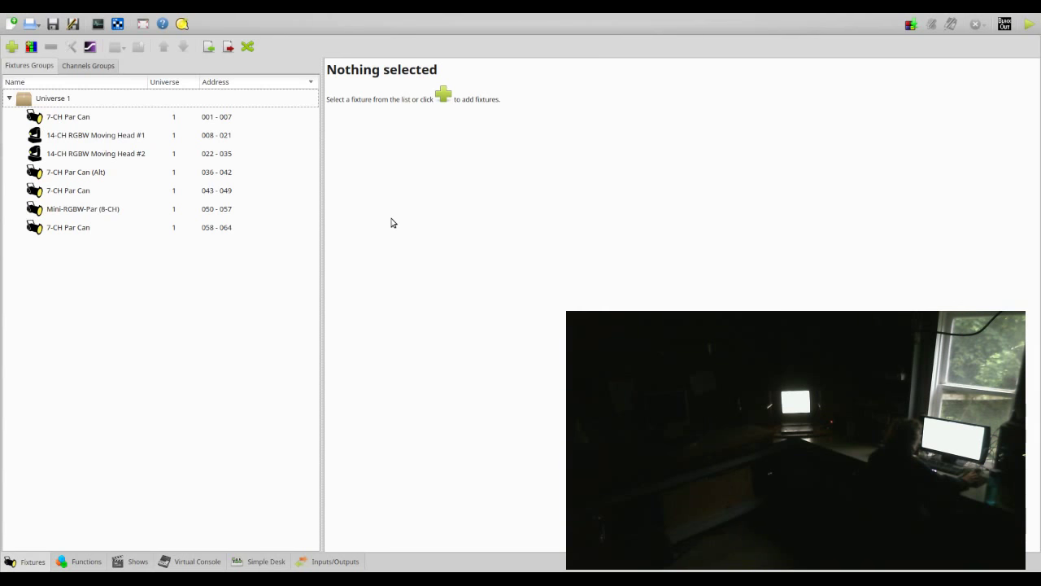
Examine the details of each Universe 1 fixture in order, from address 001 to the Par Can at 058 - 064
left_click(80, 122)
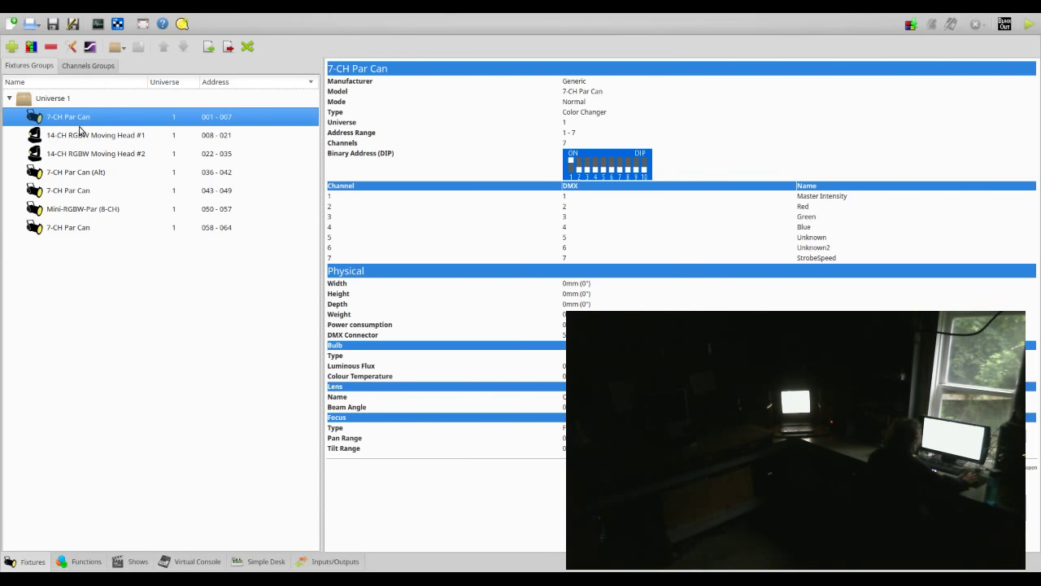
left_click(81, 136)
left_click(80, 153)
left_click(76, 172)
left_click(72, 190)
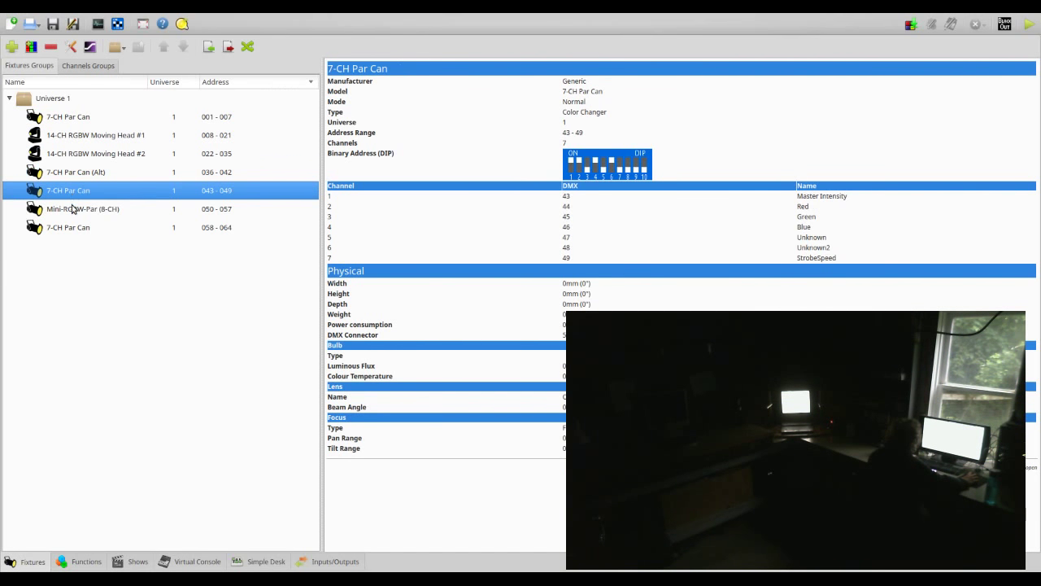
left_click(73, 207)
left_click(75, 229)
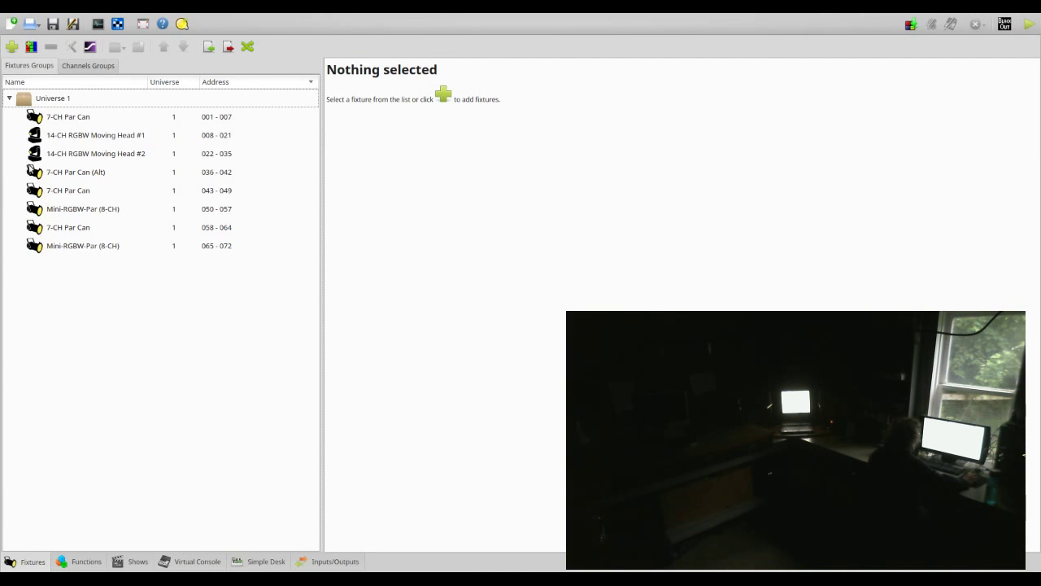
Add a 7-CH Par Can to Universe 1 at addresses 073 - 079
left_click(12, 46)
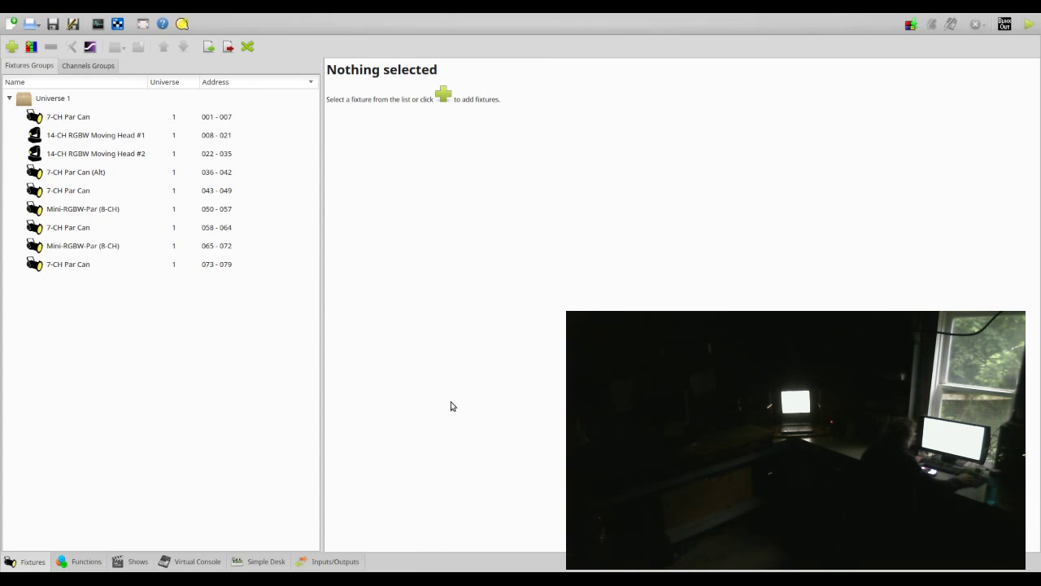
left_click(533, 383)
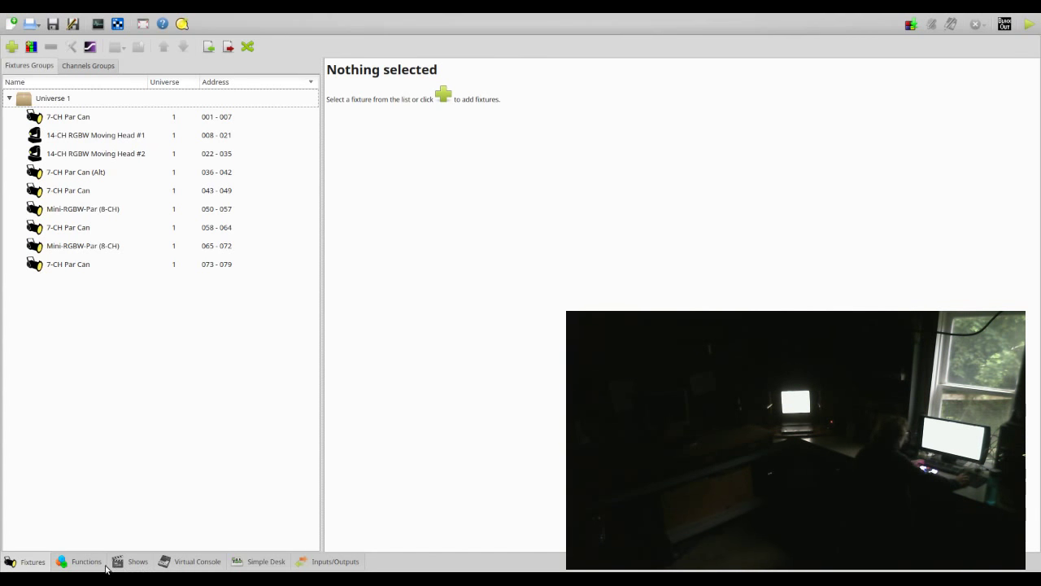
left_click(93, 118)
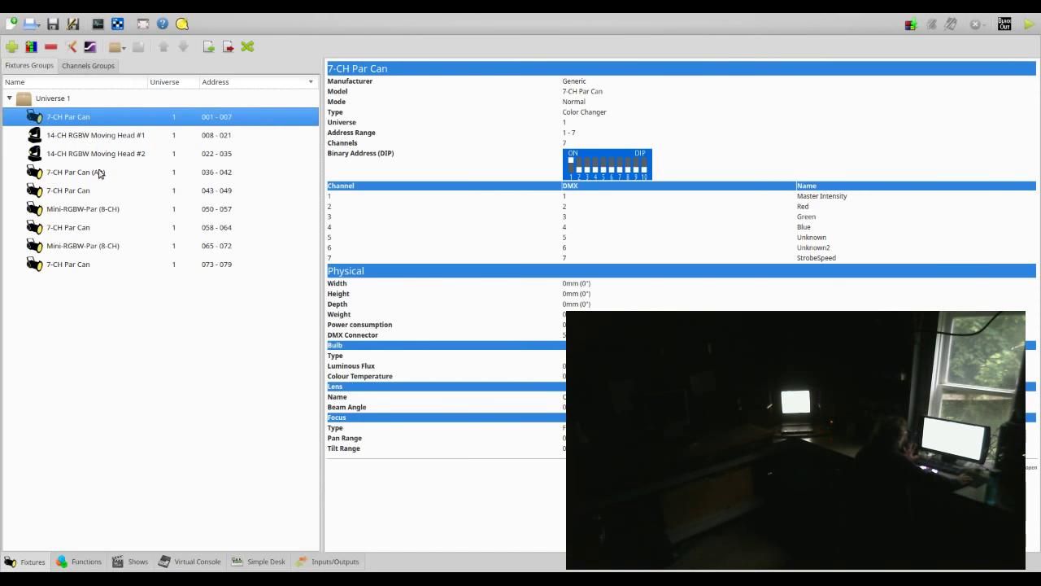
left_click(111, 265, "shift")
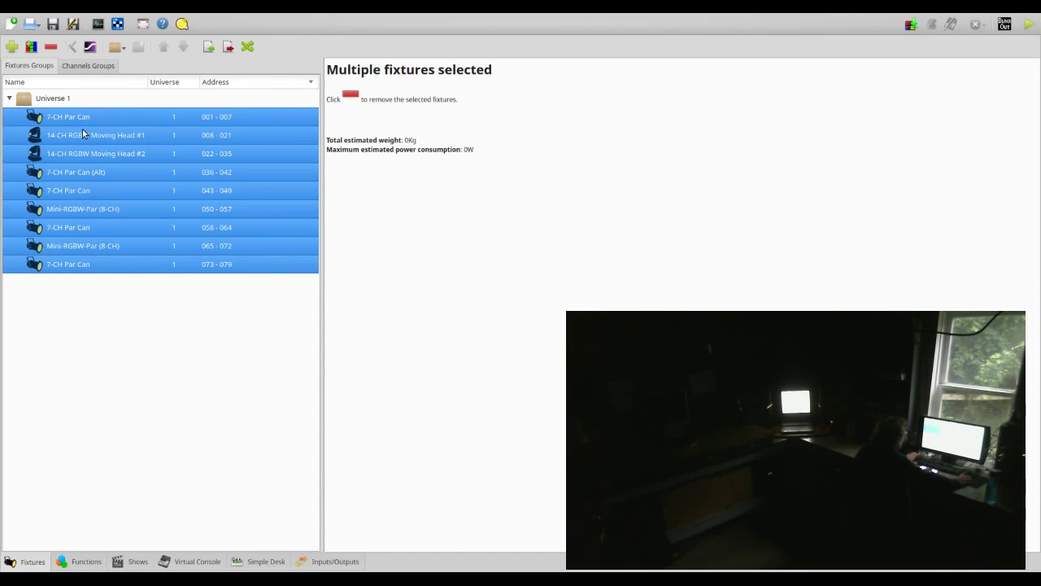
left_click(66, 100)
left_click(68, 118)
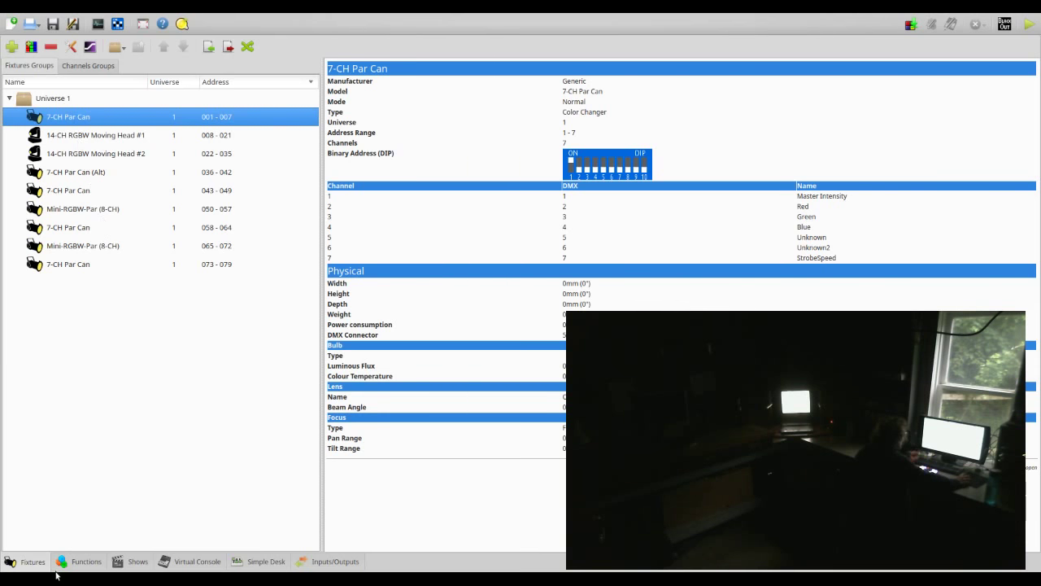
left_click(84, 563)
left_click(27, 565)
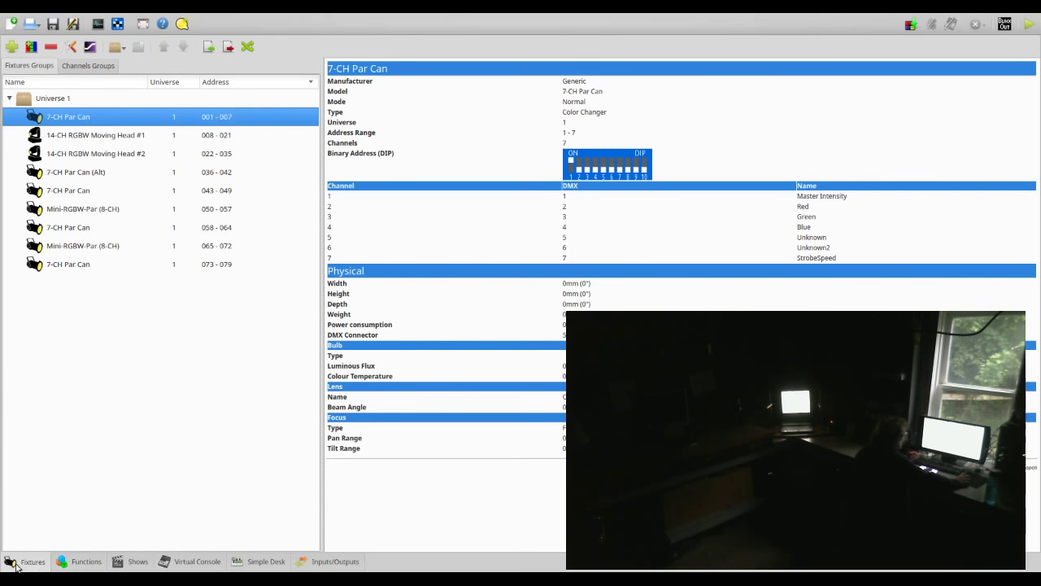
left_click(108, 258)
left_click(69, 101)
left_click(75, 116)
left_click(111, 564)
left_click(76, 564)
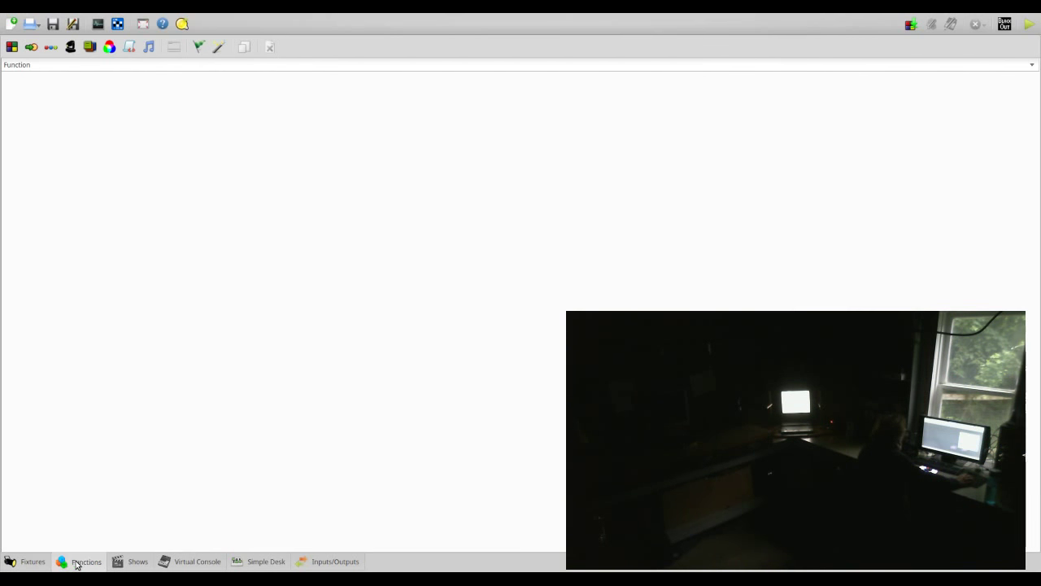
Put all the Universe 1 fixtures into a new fixture group named All-Lights and check the group's members
left_click(34, 563)
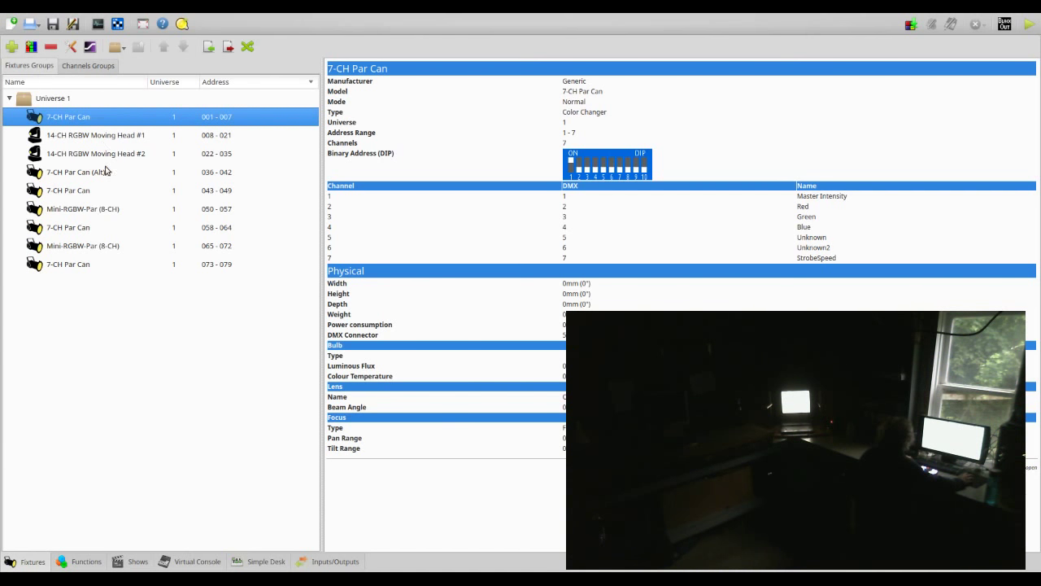
left_click(110, 269, "shift")
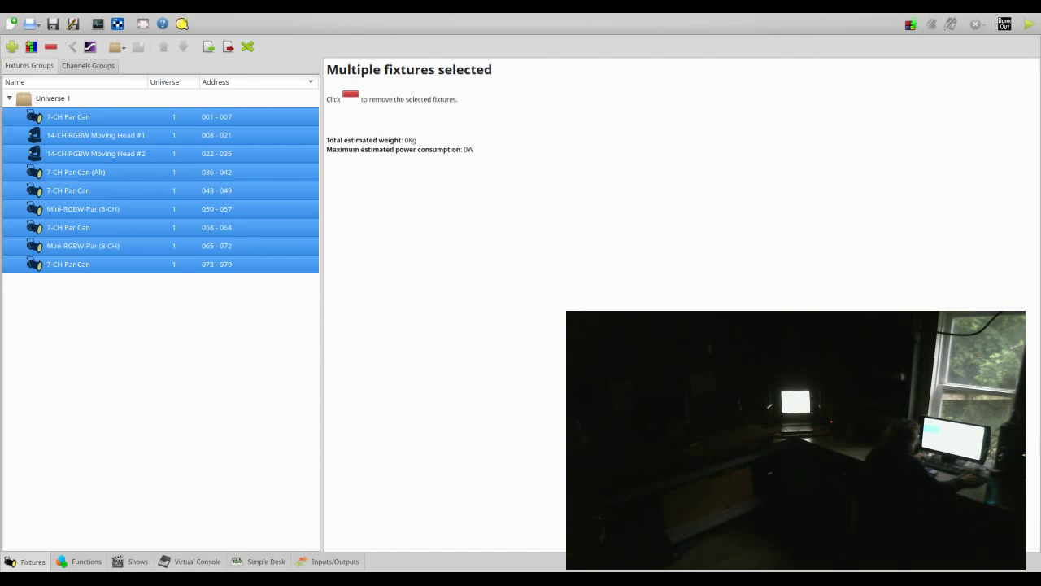
key("Return")
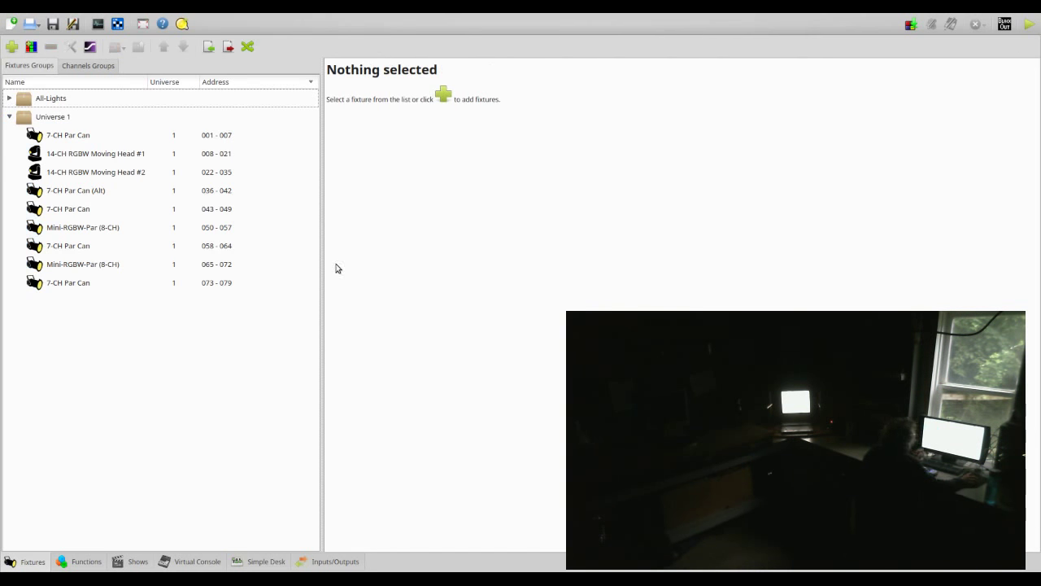
left_click(7, 98)
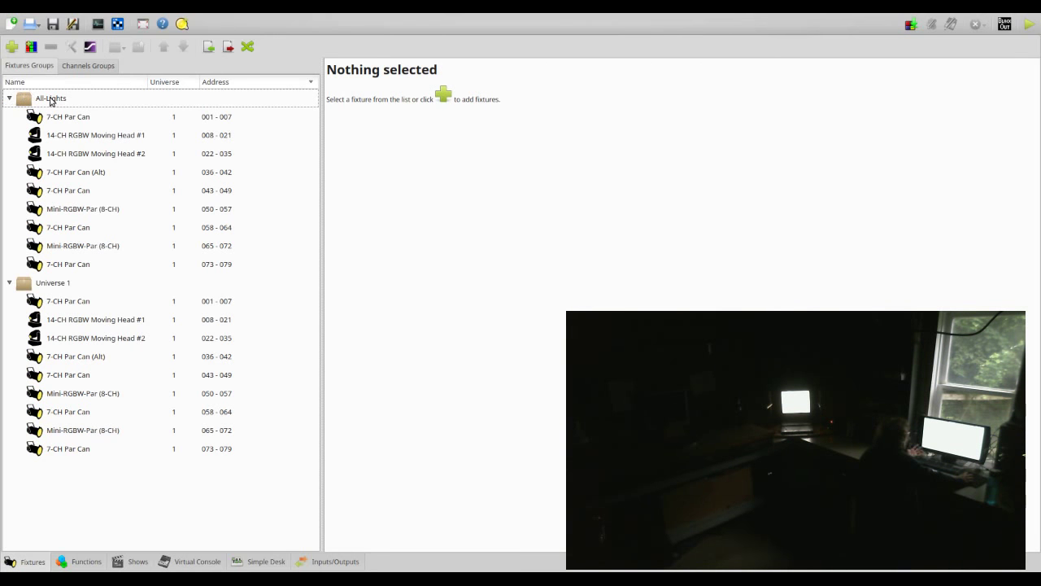
left_click(7, 99)
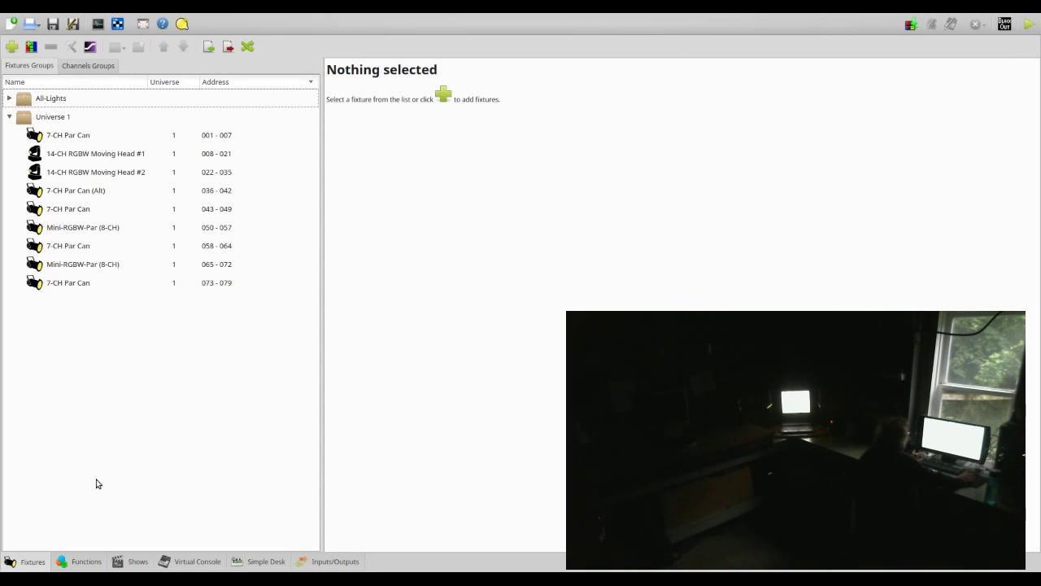
Create a new RGB matrix function, assign the All-Lights fixture group to it, and run its preview
left_click(87, 562)
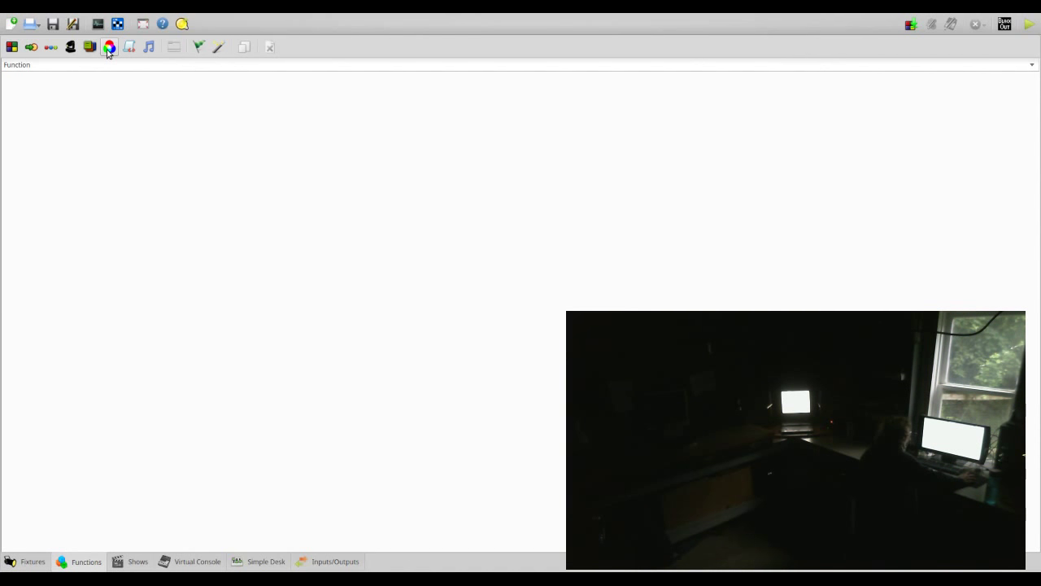
left_click(108, 47)
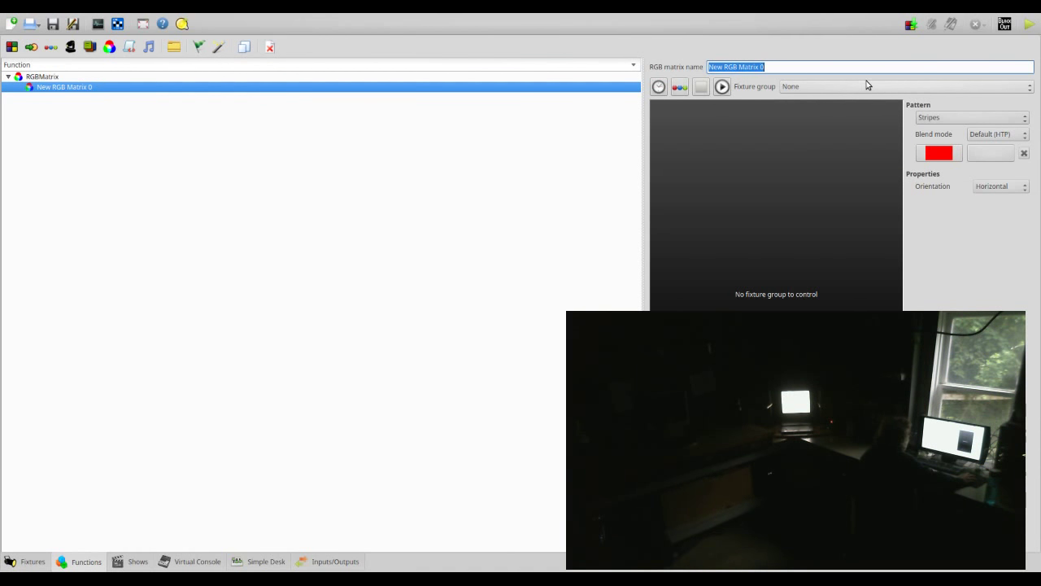
left_click(838, 88)
left_click(820, 100)
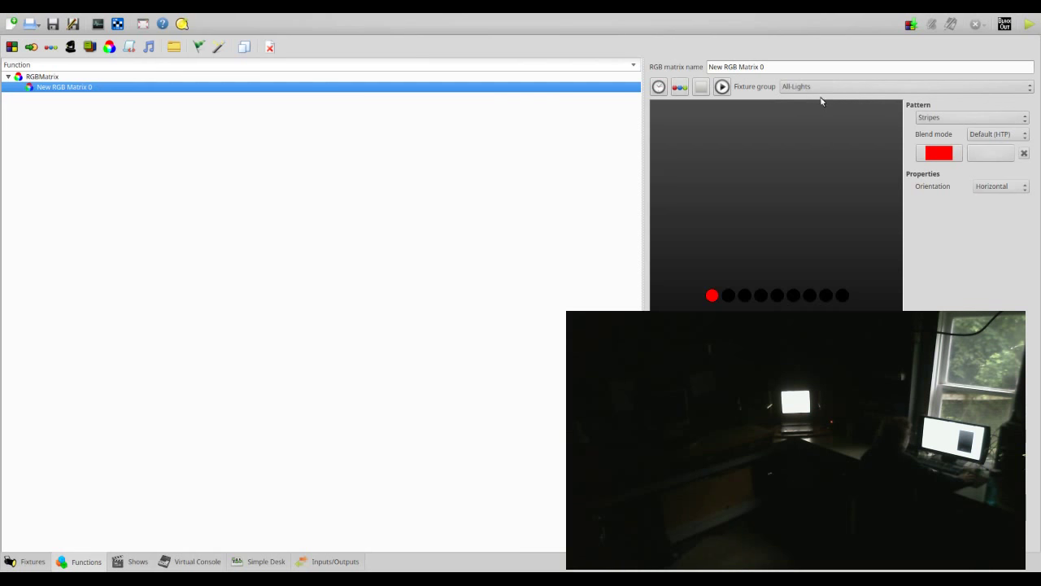
left_click(722, 88)
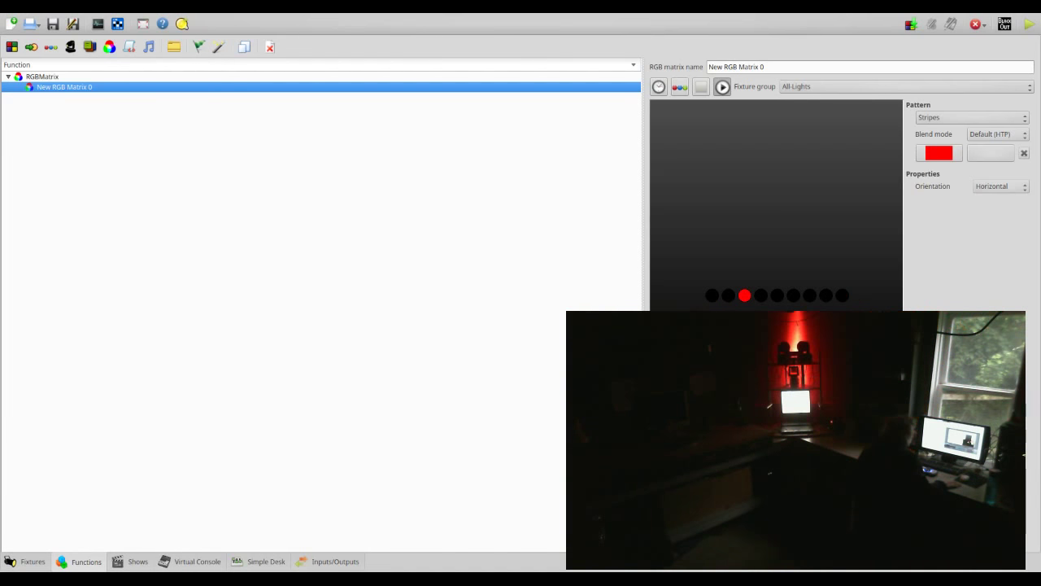
In Universe 1's Simple Desk, set channels 8 and 22 to 255 and channel 24 to 100
left_click(250, 565)
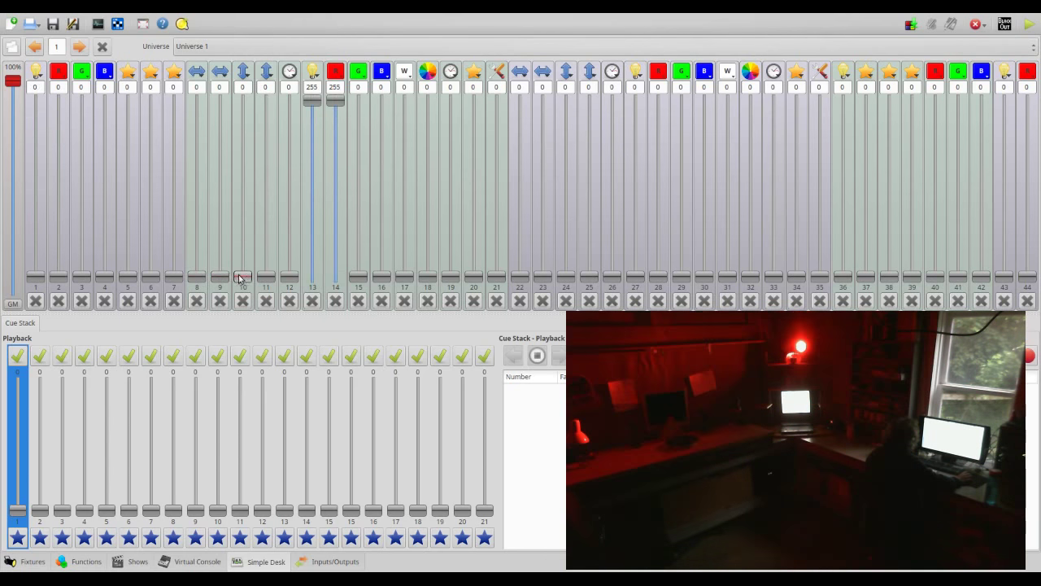
left_click_drag(204, 281, 200, 90)
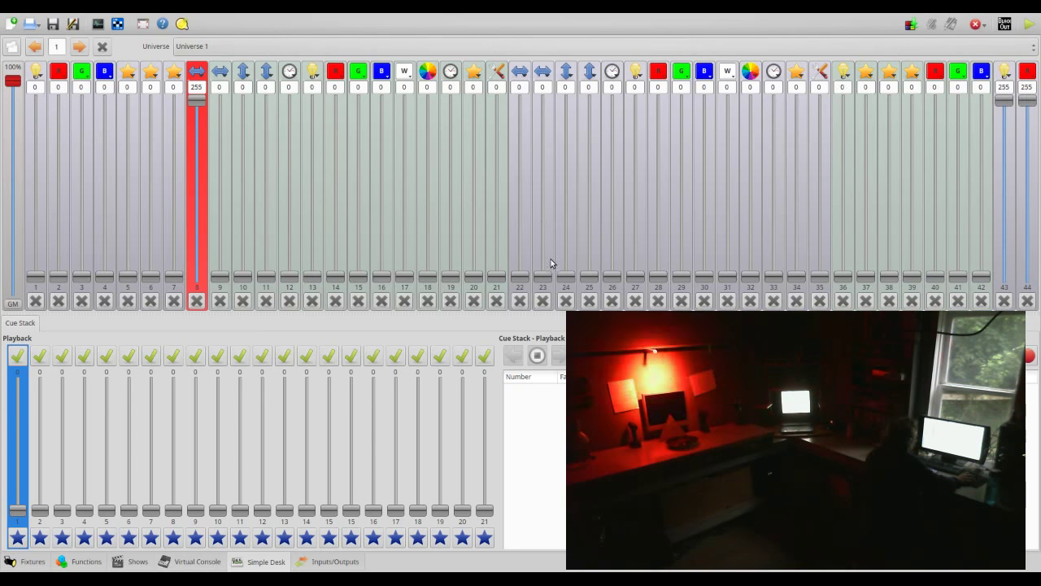
left_click_drag(527, 280, 521, 96)
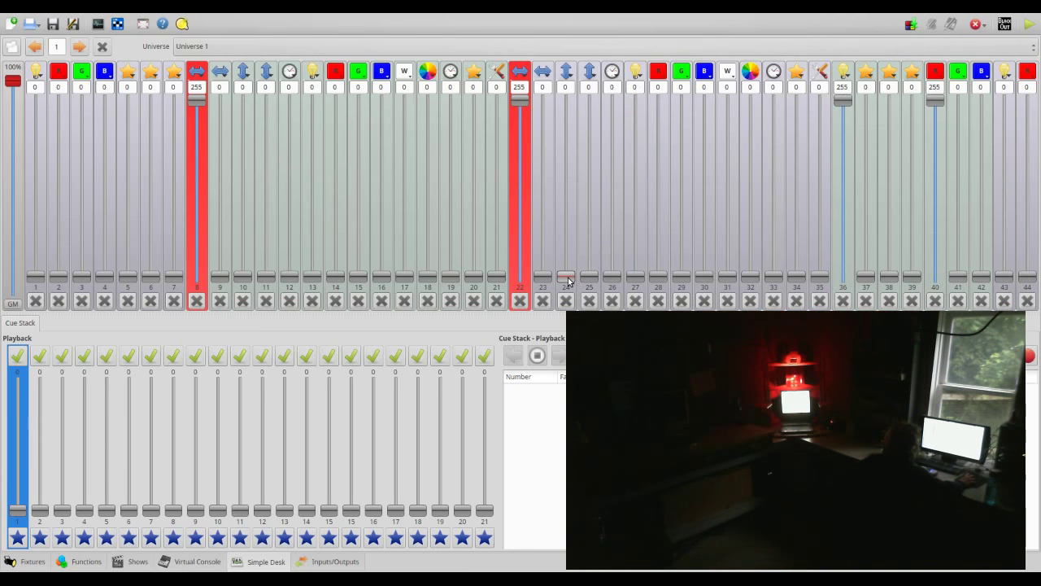
left_click_drag(566, 276, 558, 208)
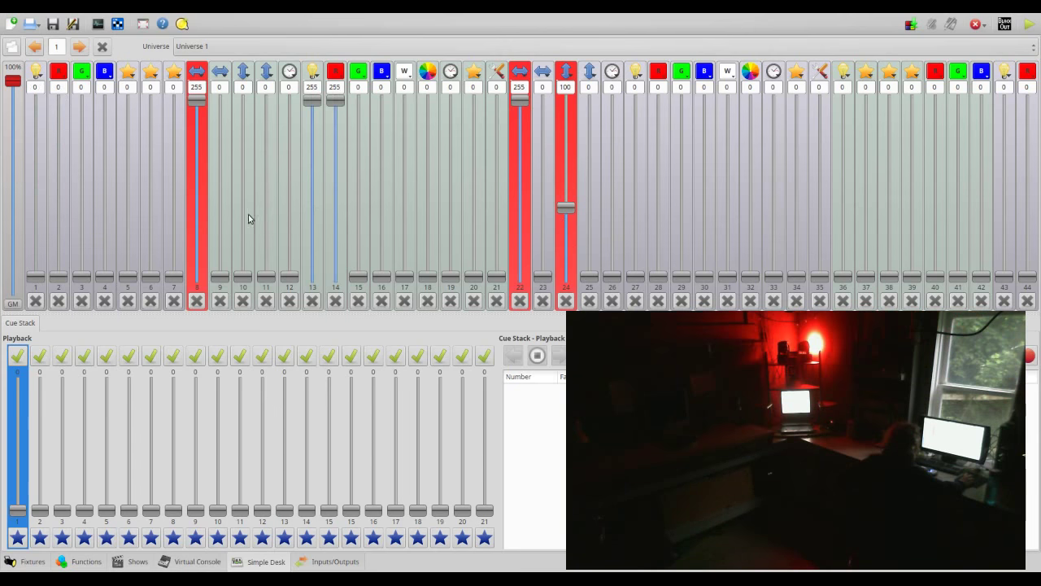
Set channel 10 to 100 in Universe 1's Simple Desk
left_click_drag(242, 276, 236, 205)
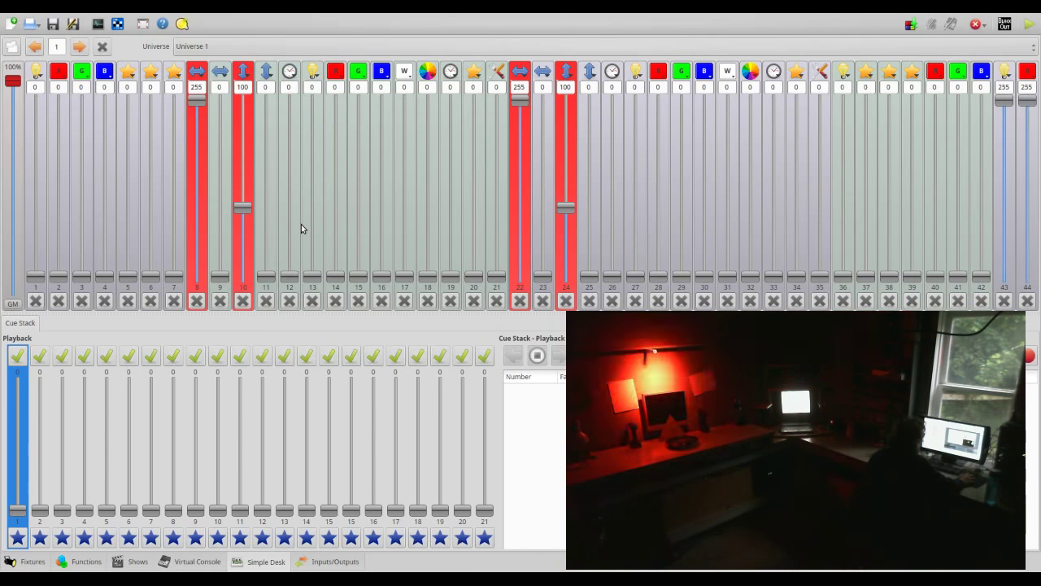
Change the RGB matrix function's pattern from Stripes to Gradient
left_click(81, 561)
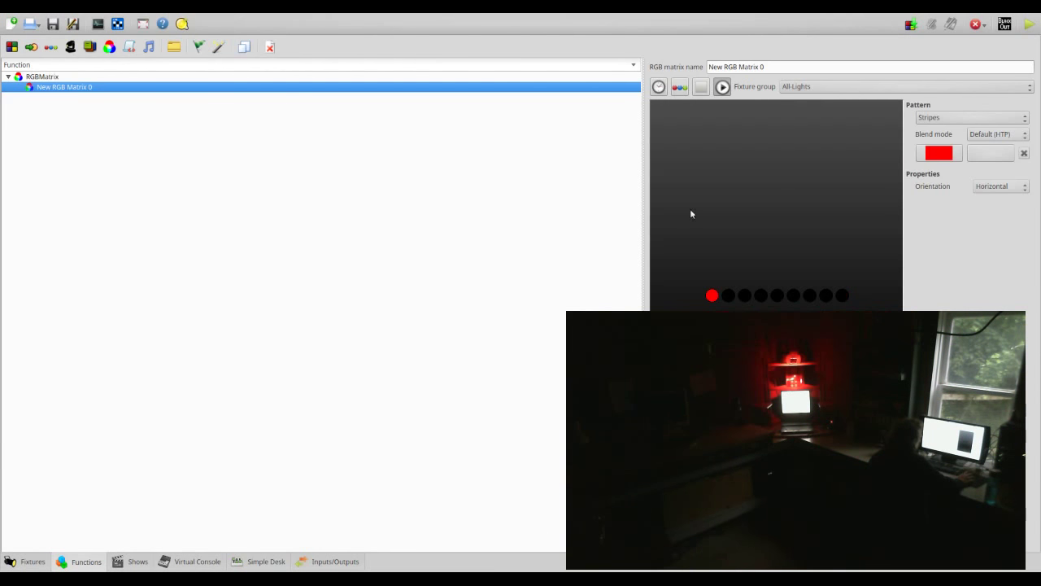
left_click(971, 118)
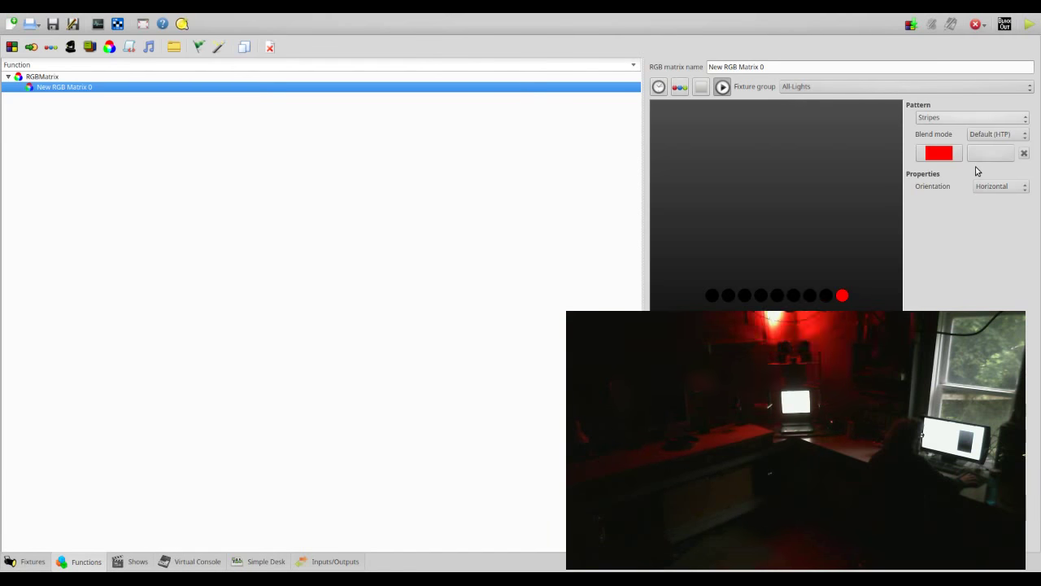
left_click(976, 168)
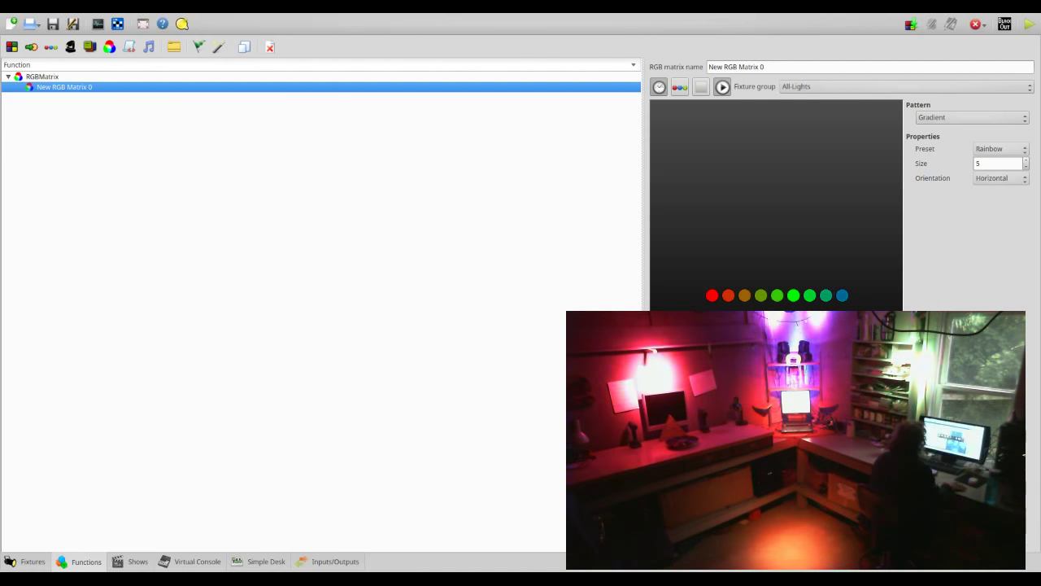
Review the fixtures in Universe 1 and the members of the All-Lights group, and return to the RGB matrix function
left_click(30, 561)
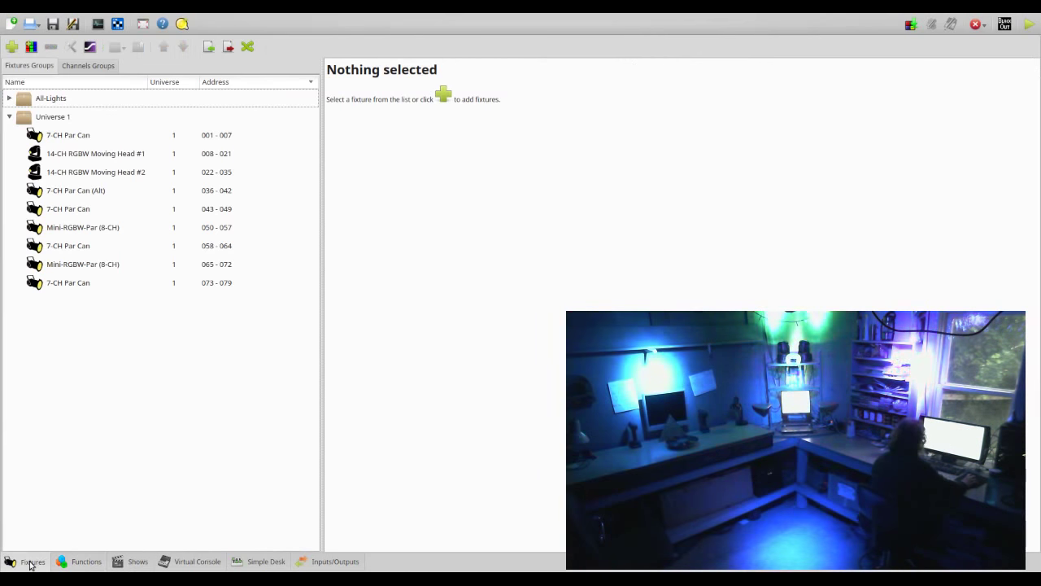
left_click(163, 135)
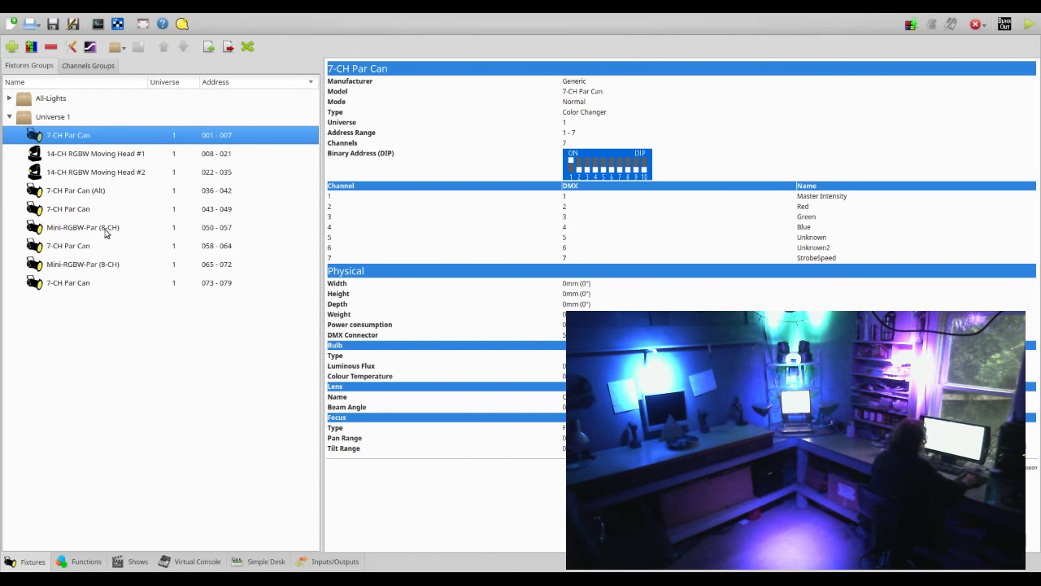
left_click(89, 277, "shift")
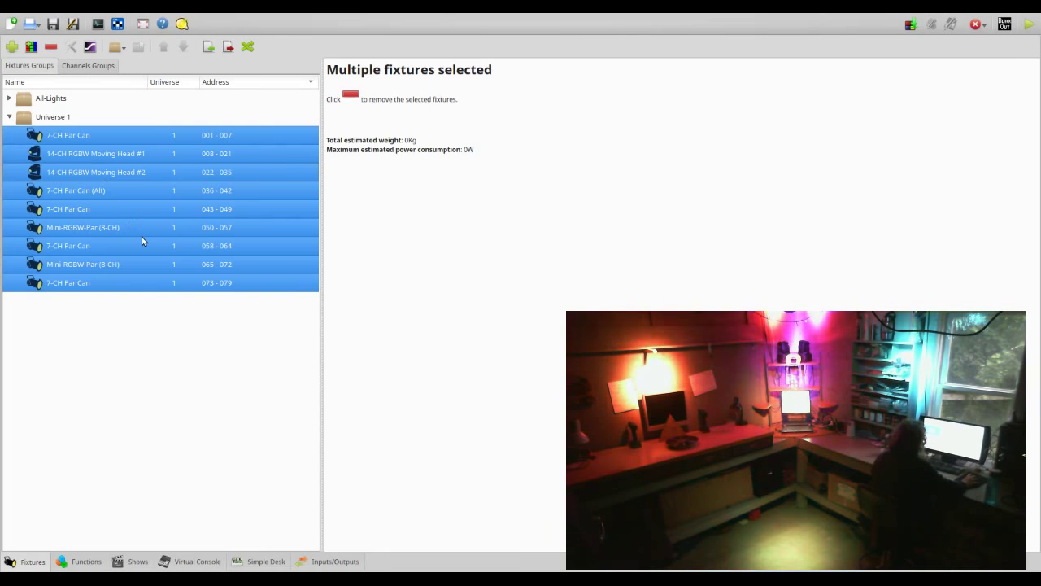
left_click(10, 98)
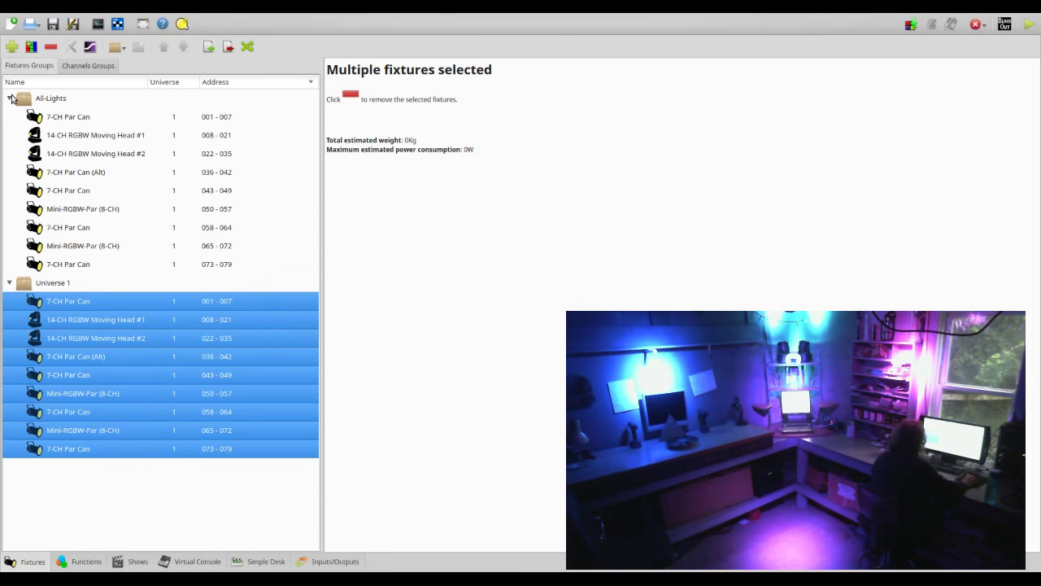
left_click(10, 99)
left_click(88, 563)
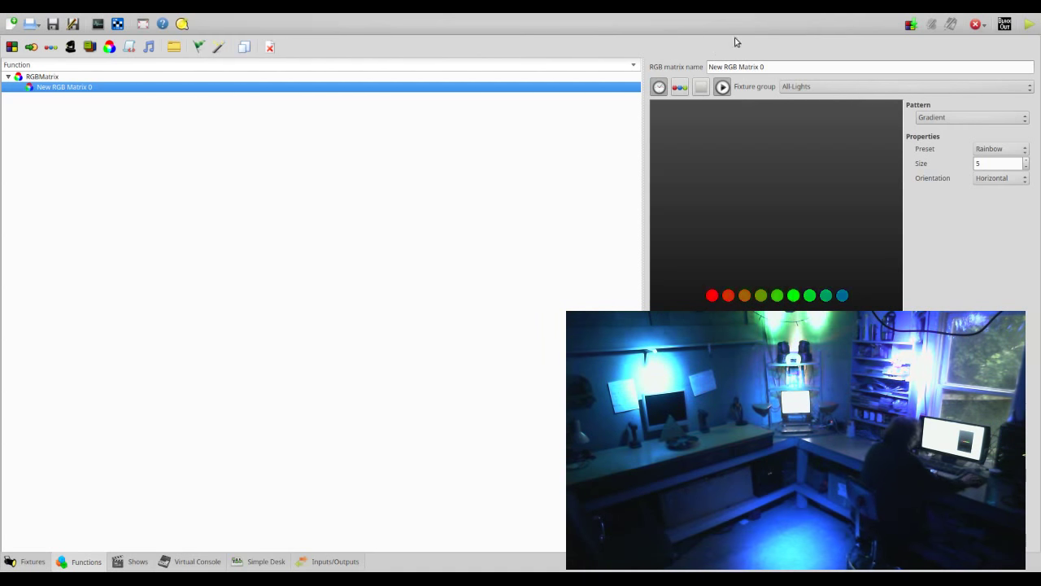
Add an Audio Triggers widget to the Virtual Console and place it near the canvas's upper edge
left_click(200, 560)
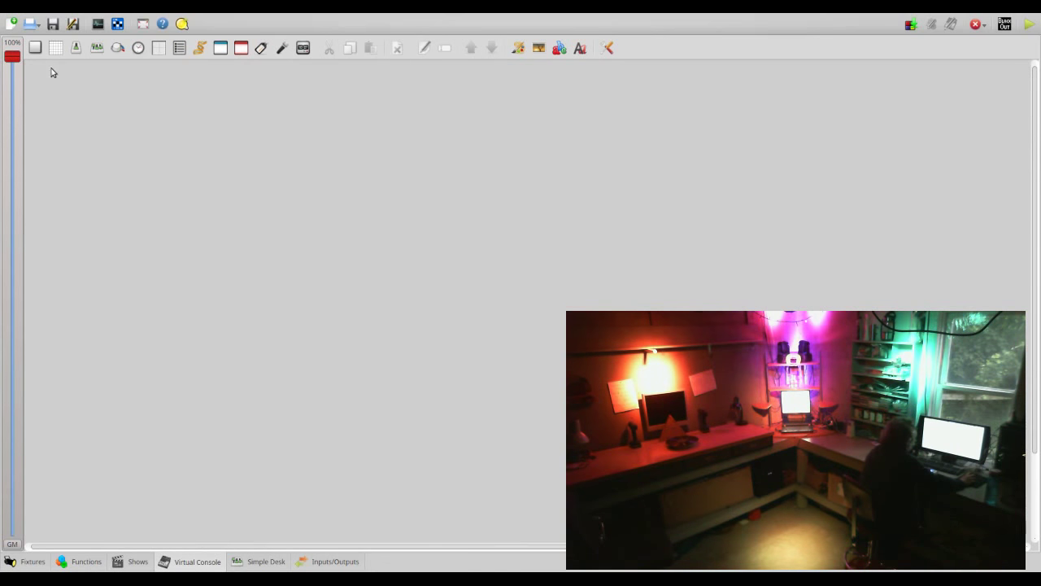
left_click(281, 49)
left_click_drag(90, 73, 509, 261)
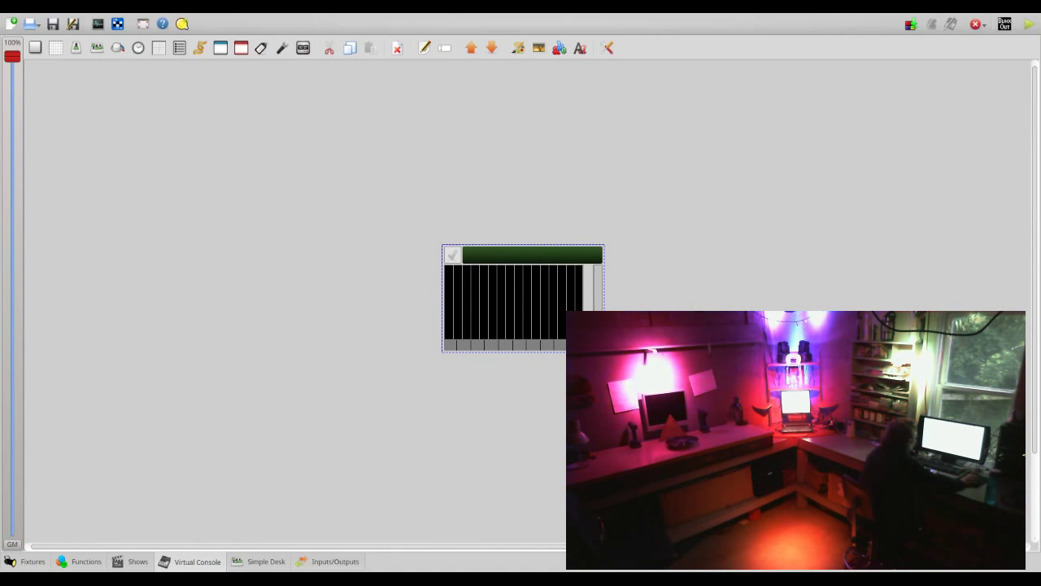
left_click_drag(524, 255, 366, 86)
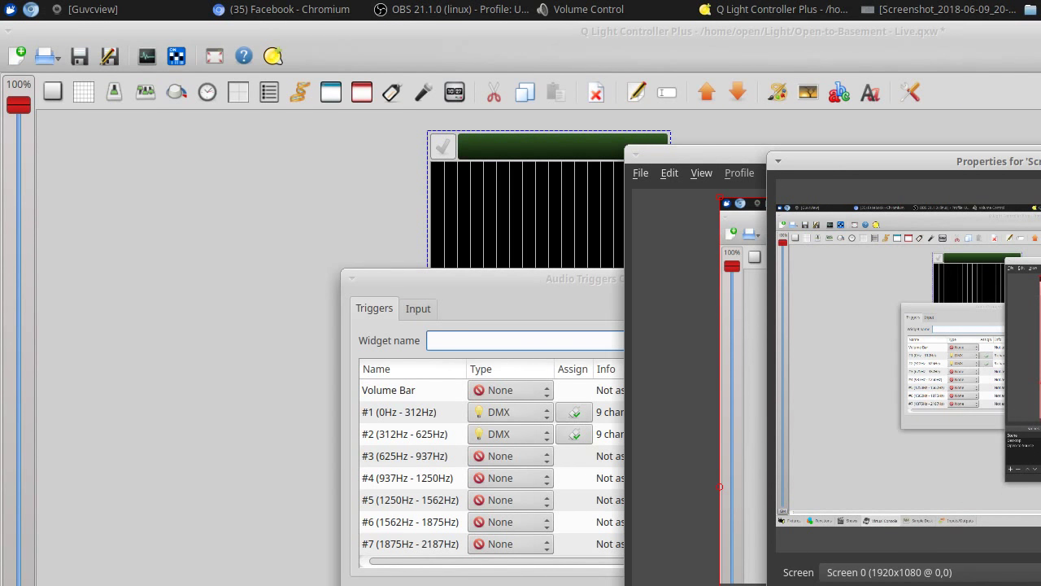
In OBS, close the open source properties, move the Screen Capture source below the Video Capture Device, and return to the Audio Triggers configuration
key("Escape")
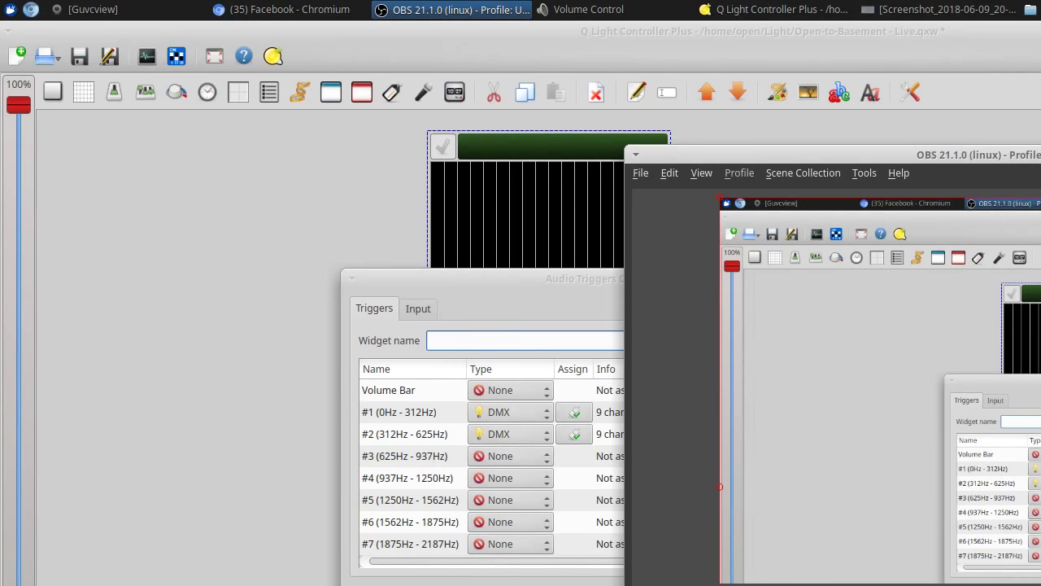
right_click(785, 245)
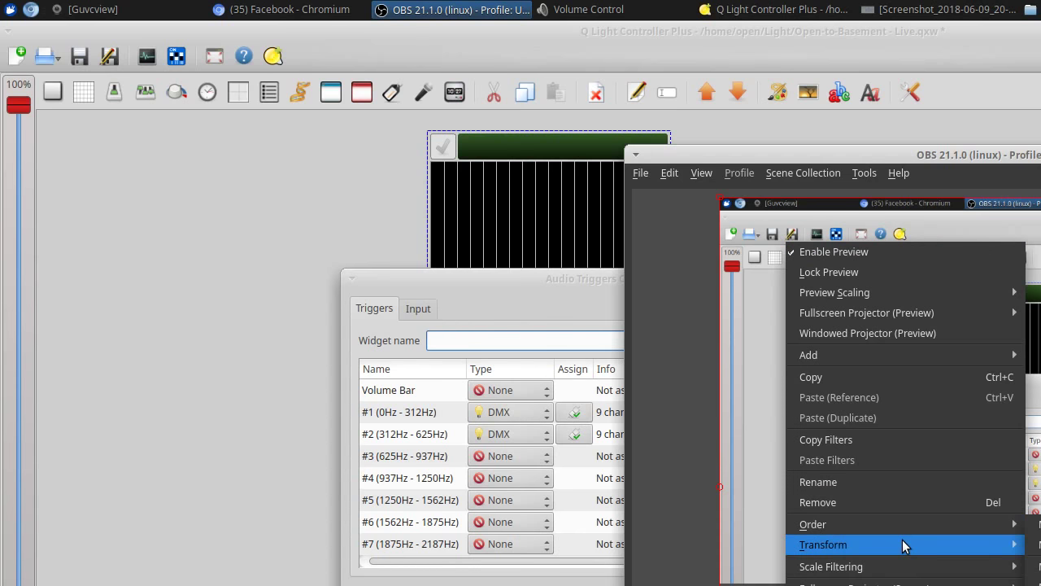
mouse_move(908, 546)
key("Escape")
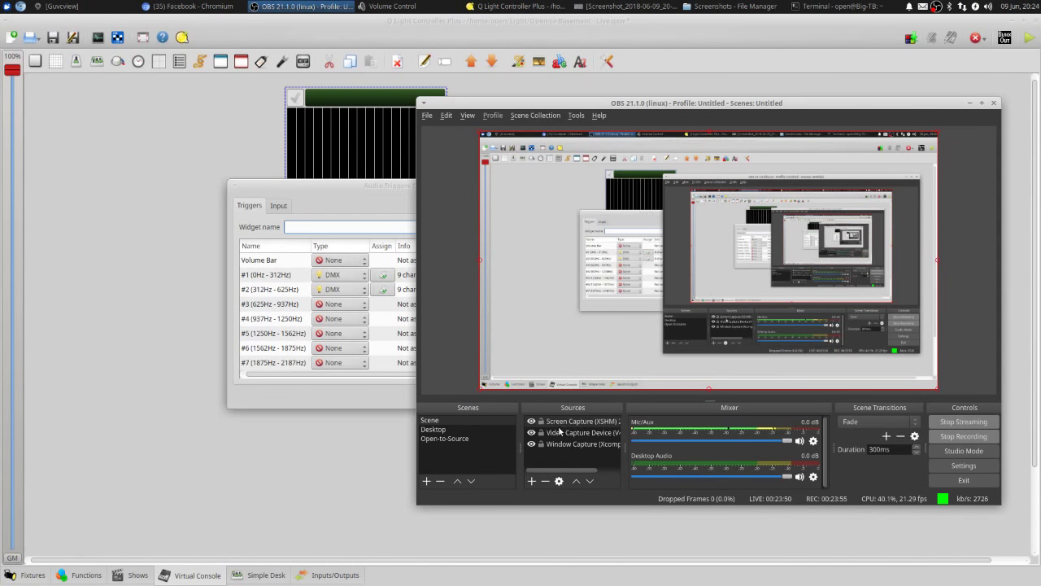
left_click_drag(565, 424, 566, 442)
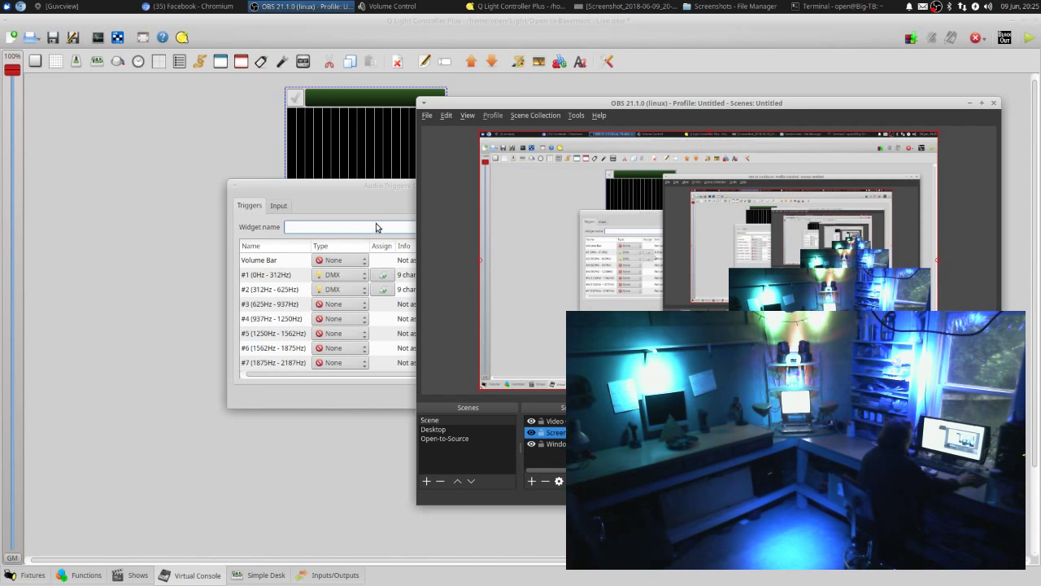
left_click(378, 198)
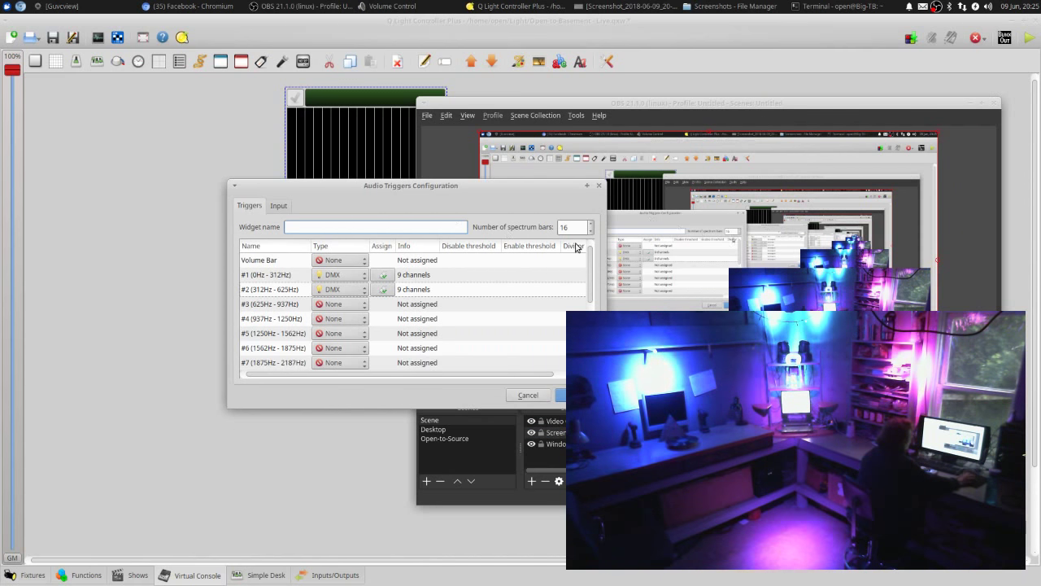
left_click(301, 6)
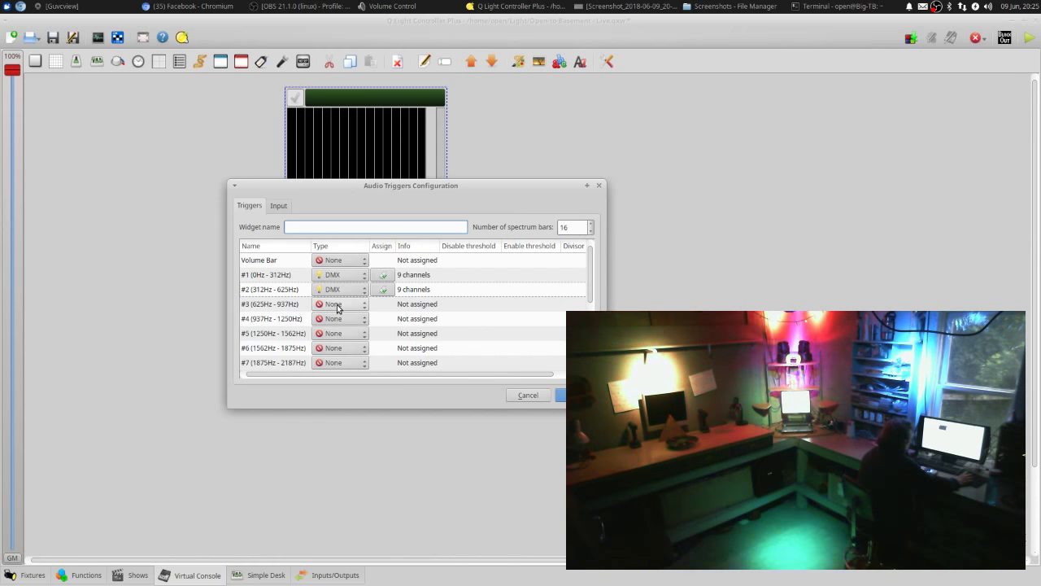
Examine the DMX channel selections of spectrum bars #2 and #1 without changing them
left_click(383, 289)
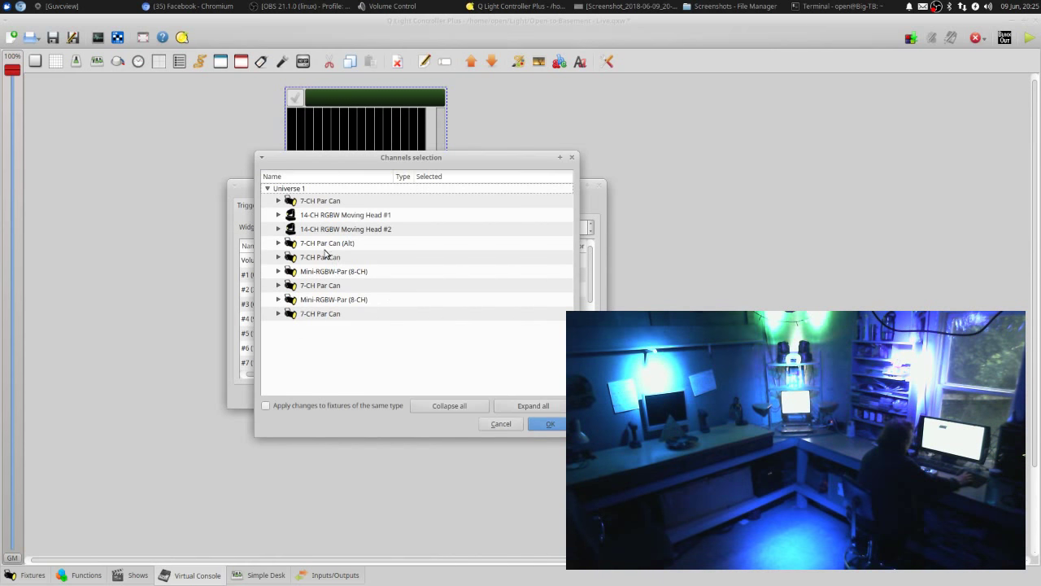
left_click(278, 201)
left_click(278, 200)
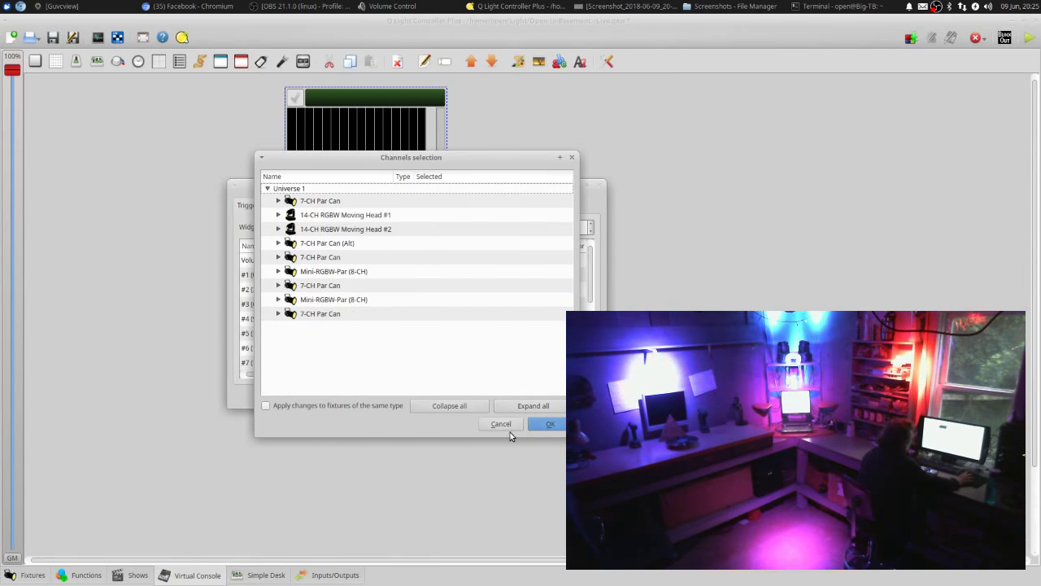
left_click(501, 425)
left_click(383, 275)
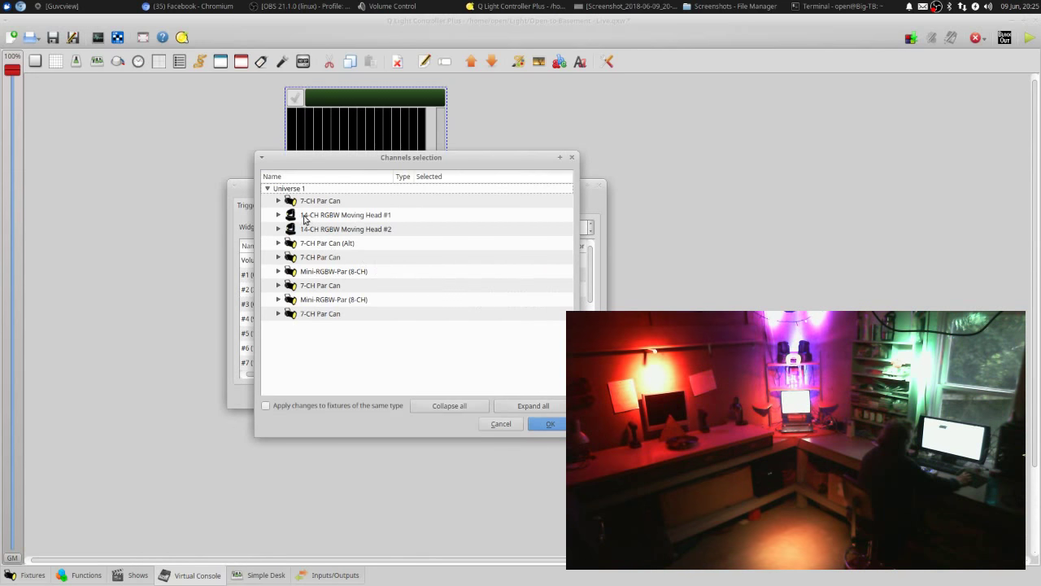
left_click(278, 201)
left_click(278, 201)
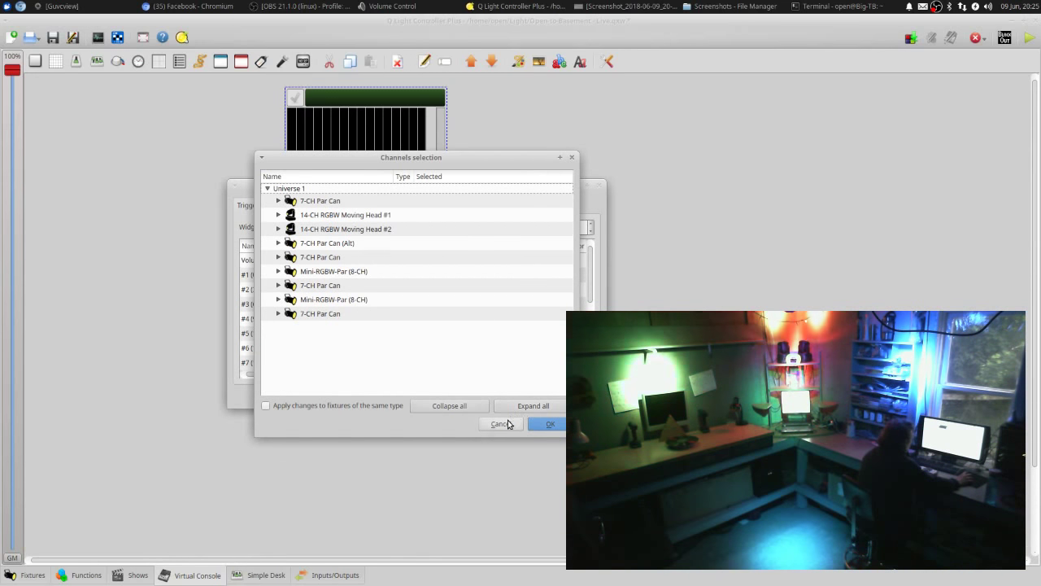
left_click(504, 424)
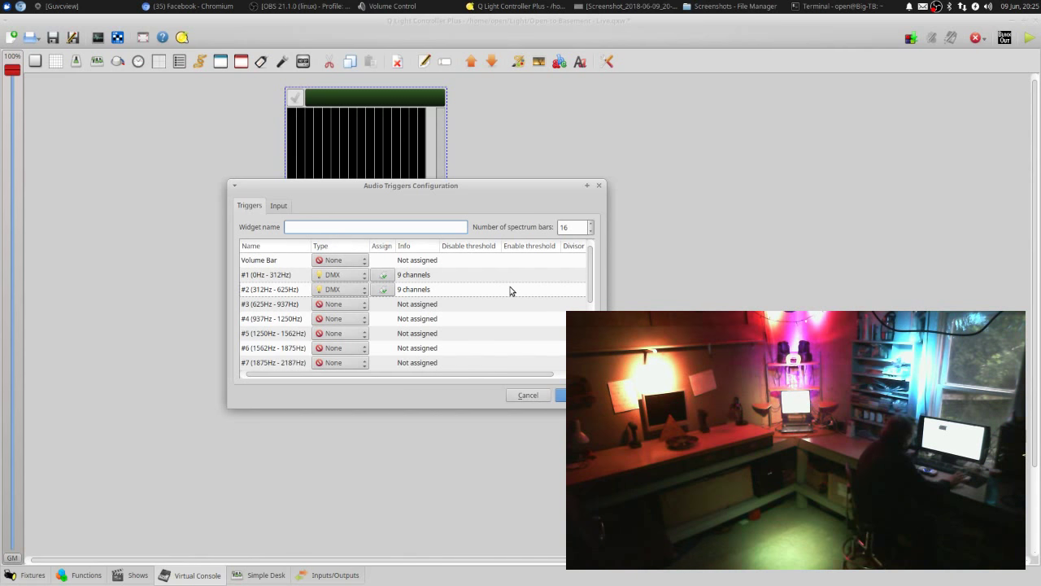
Set spectrum bar #3 (625Hz - 937Hz) to the DMX type and select the first 7-CH Par Can's Blue channel for it
left_click(354, 308)
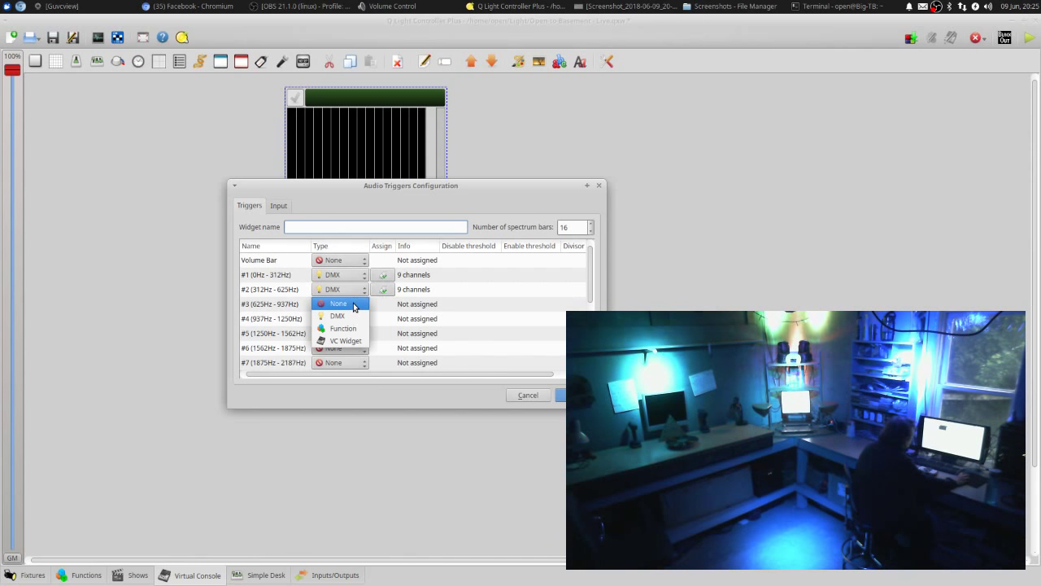
left_click(354, 316)
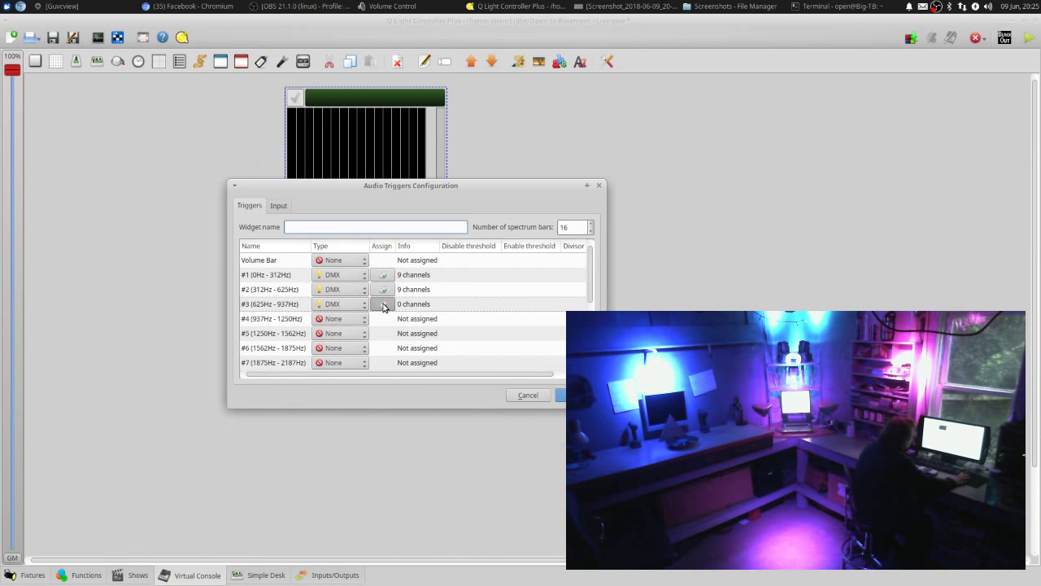
left_click(383, 307)
left_click(278, 200)
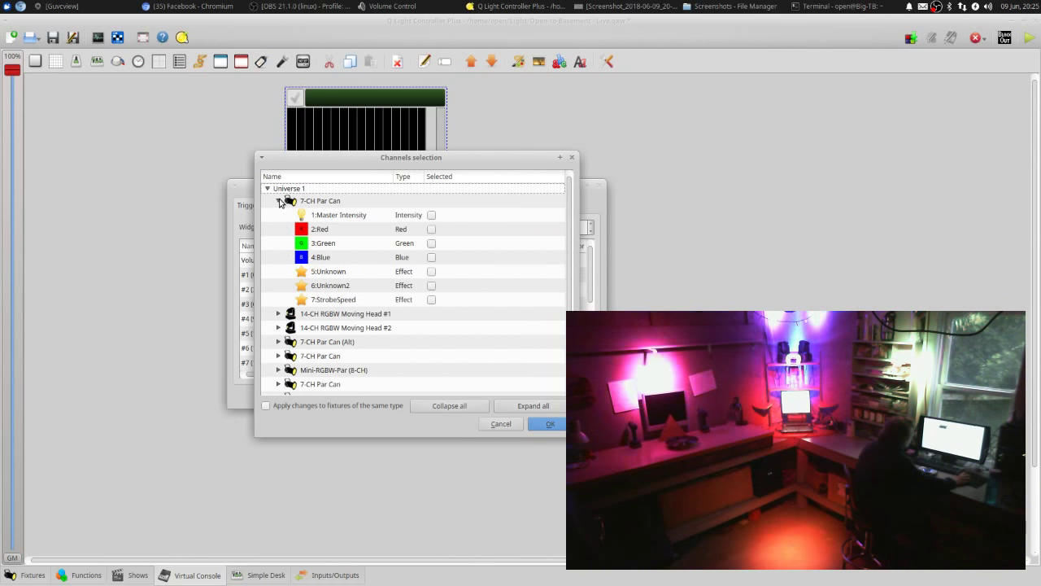
left_click(432, 257)
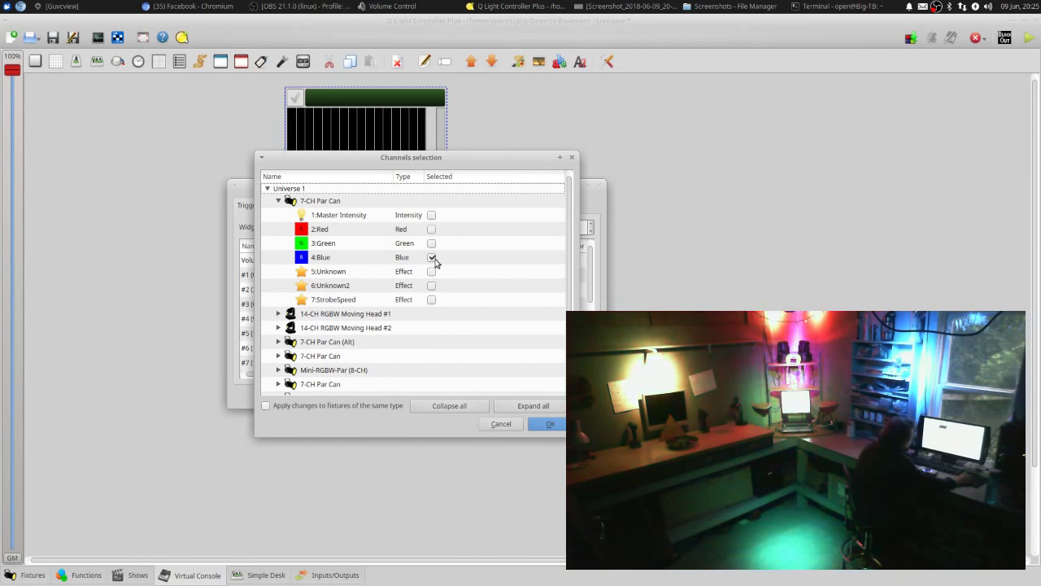
Select the 9:Blue channels of 14-CH RGBW Moving Head #1 and #2 for spectrum bar #3
left_click(280, 314)
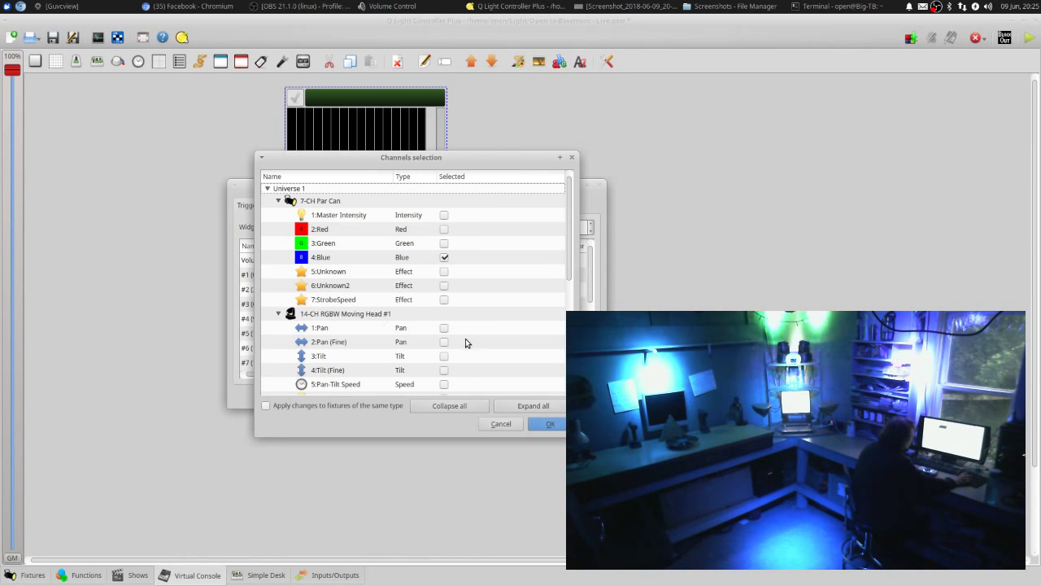
scroll(465, 342, "down", 5)
left_click(444, 219)
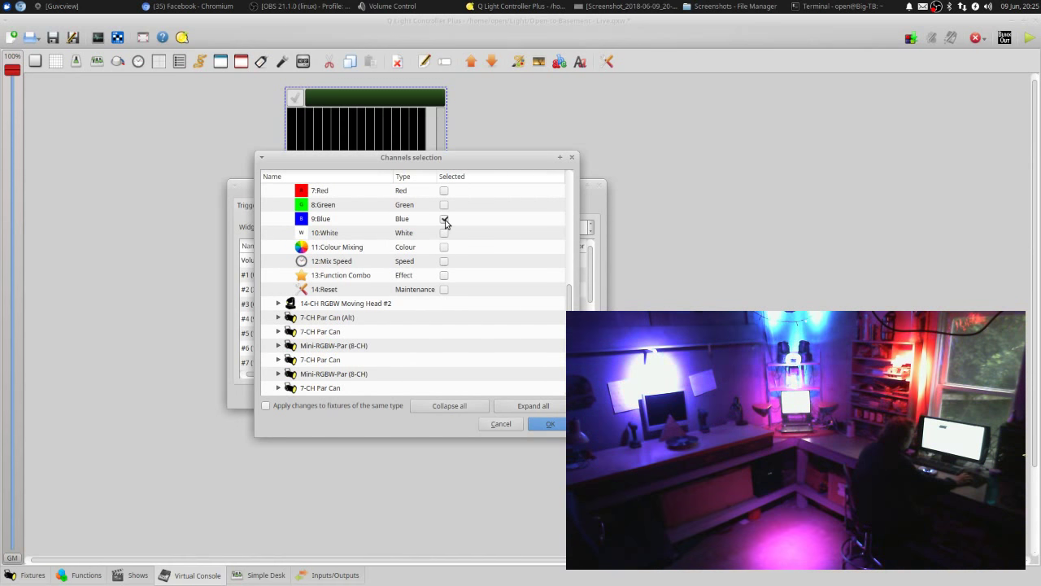
left_click(279, 302)
scroll(401, 339, "down", 1)
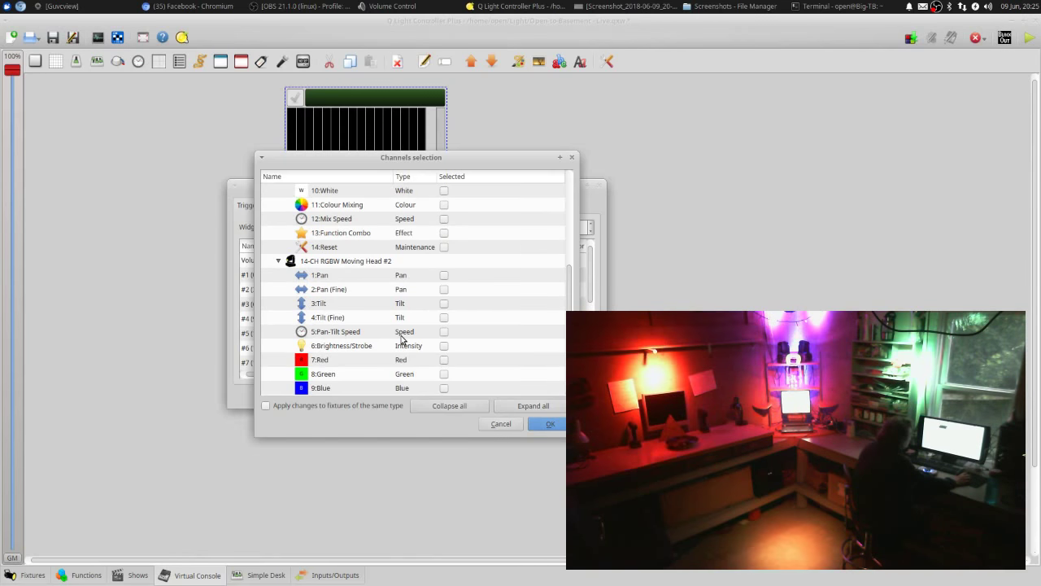
scroll(401, 339, "down", 3)
left_click(444, 260)
Select the 7:Blue channel of the 7-CH Par Can (Alt) for spectrum bar #3
scroll(405, 268, "down", 1)
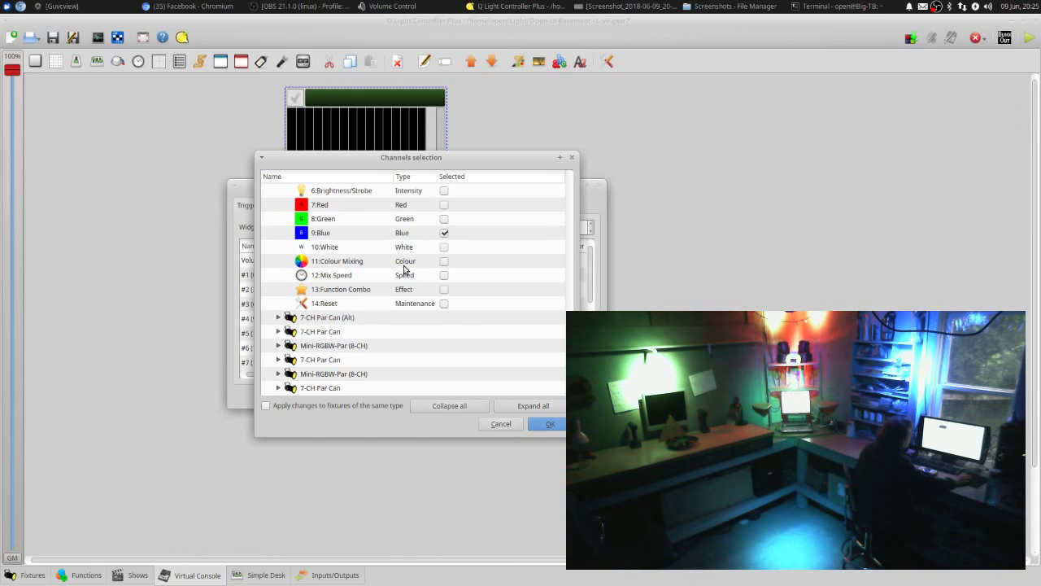
left_click(278, 317)
scroll(436, 321, "down", 2)
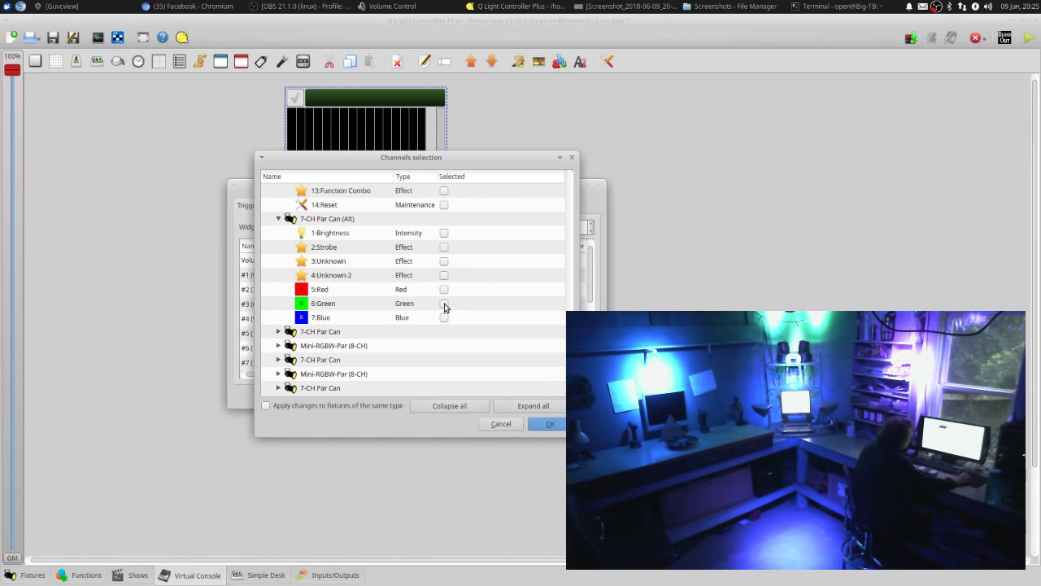
left_click(444, 317)
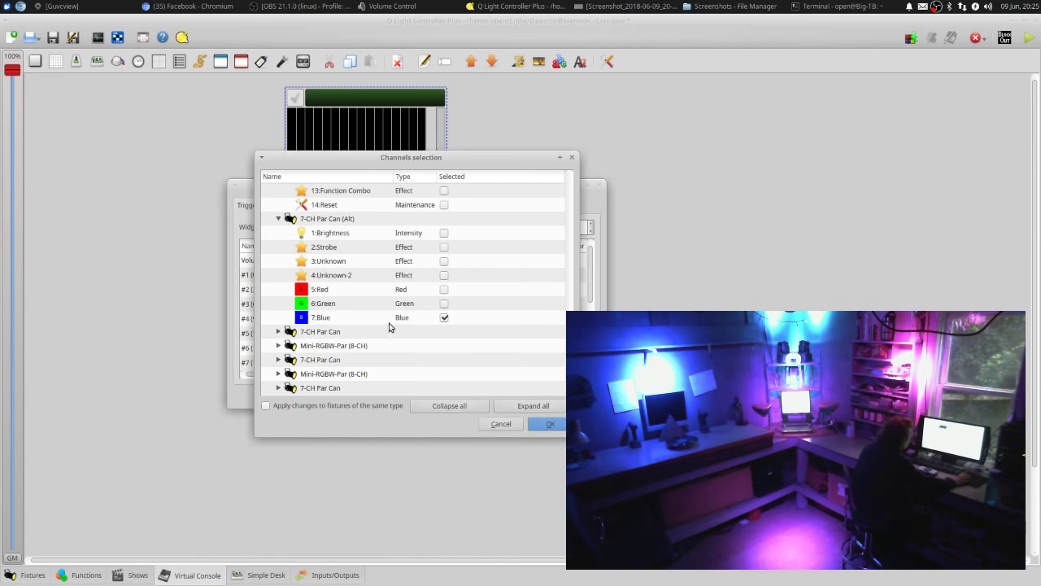
Enable applying changes to fixtures of the same type and select 4:Blue on the 7-CH Par Can below the Alt fixture
left_click(266, 405)
left_click(279, 331)
scroll(446, 326, "down", 2)
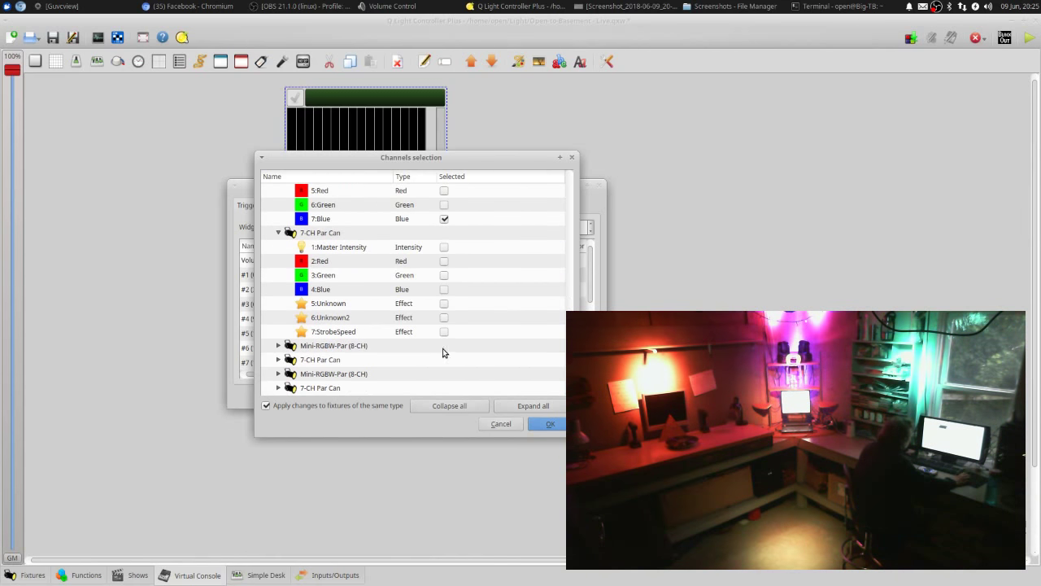
left_click(444, 289)
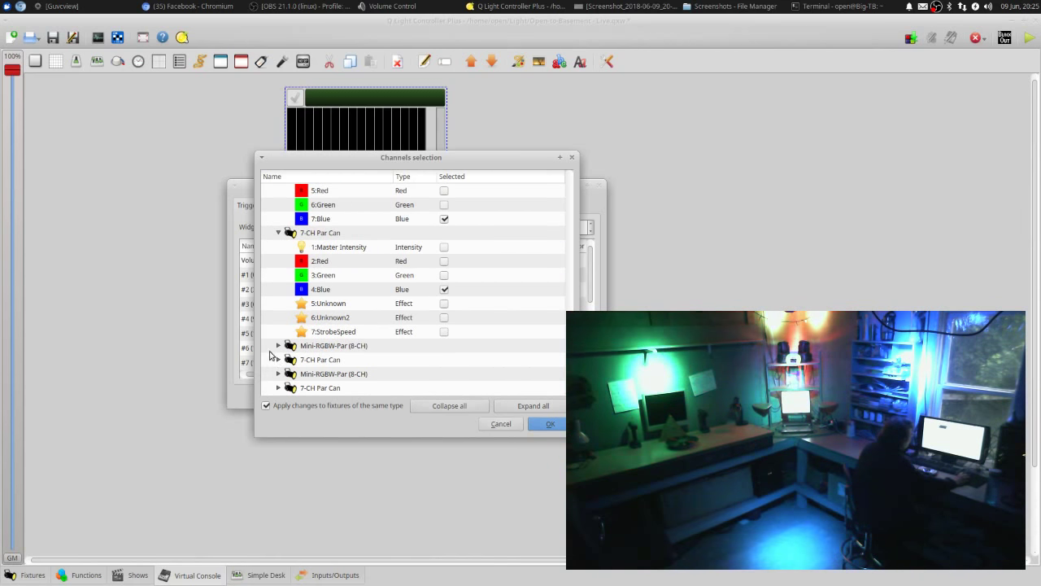
Select the 4:Blue channel of the first Mini-RGBW-Par (8-CH) for spectrum bar #3
left_click(277, 346)
scroll(391, 335, "down", 3)
left_click(445, 290)
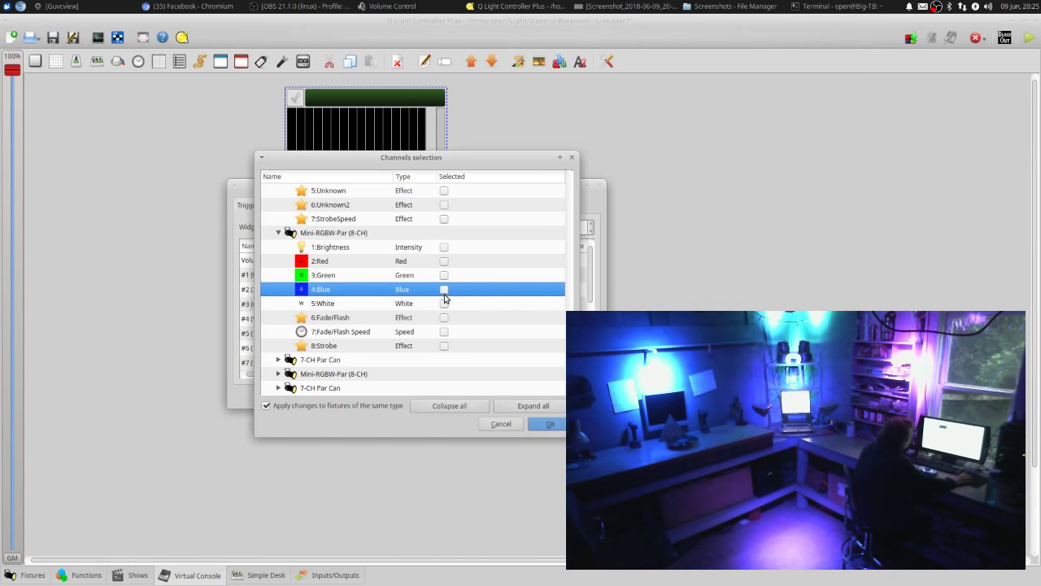
Check the blue channel selection on the remaining par fixtures and accept the audio triggers configuration
left_click(278, 359)
scroll(380, 341, "down", 3)
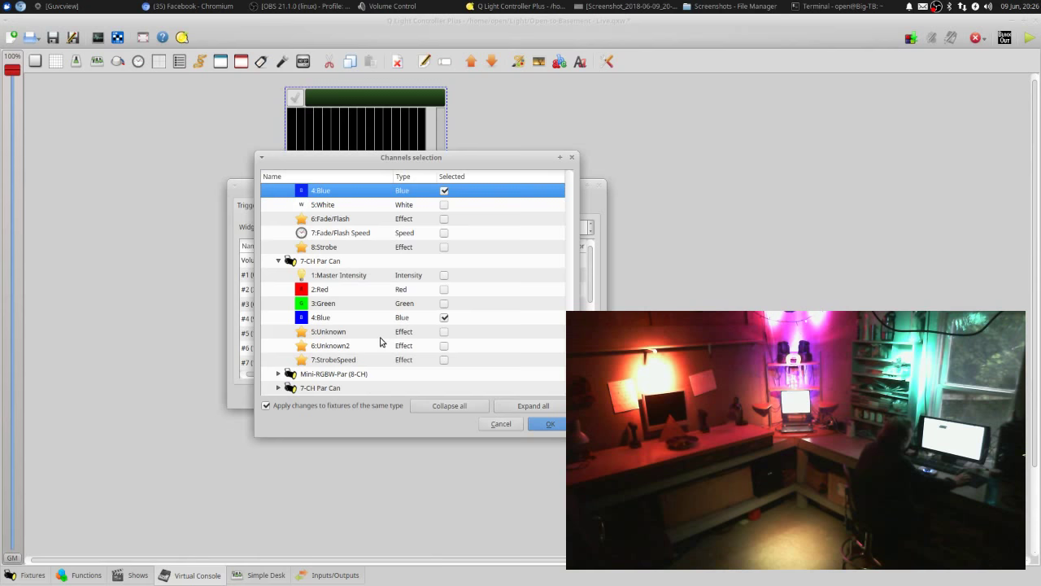
left_click(278, 374)
scroll(278, 379, "down", 3)
left_click(278, 388)
scroll(278, 389, "down", 3)
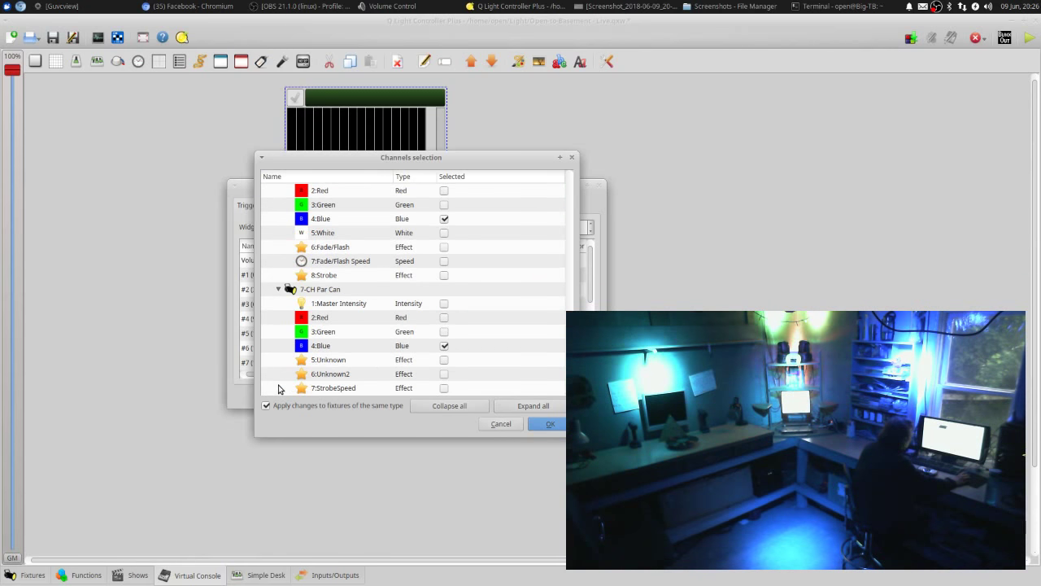
left_click(535, 423)
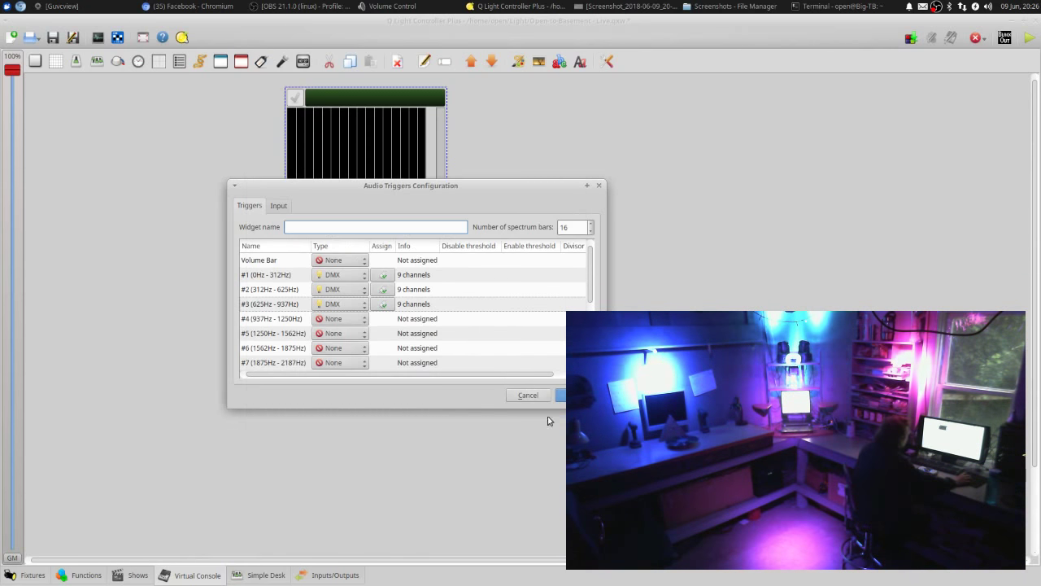
key("Return")
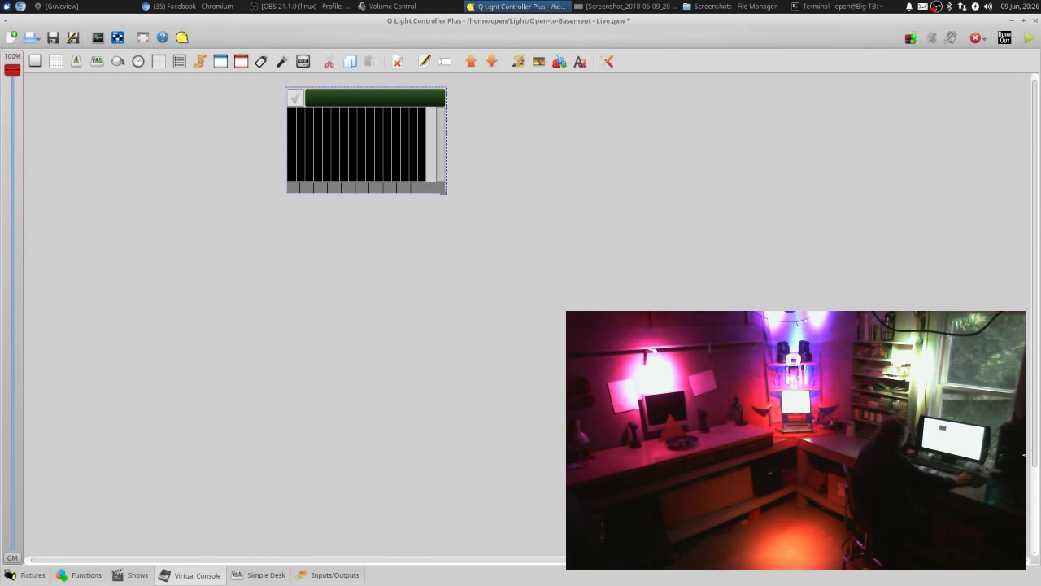
Move the audio trigger widget slightly down and left on the console and briefly test it in operate mode
left_click_drag(376, 96, 338, 145)
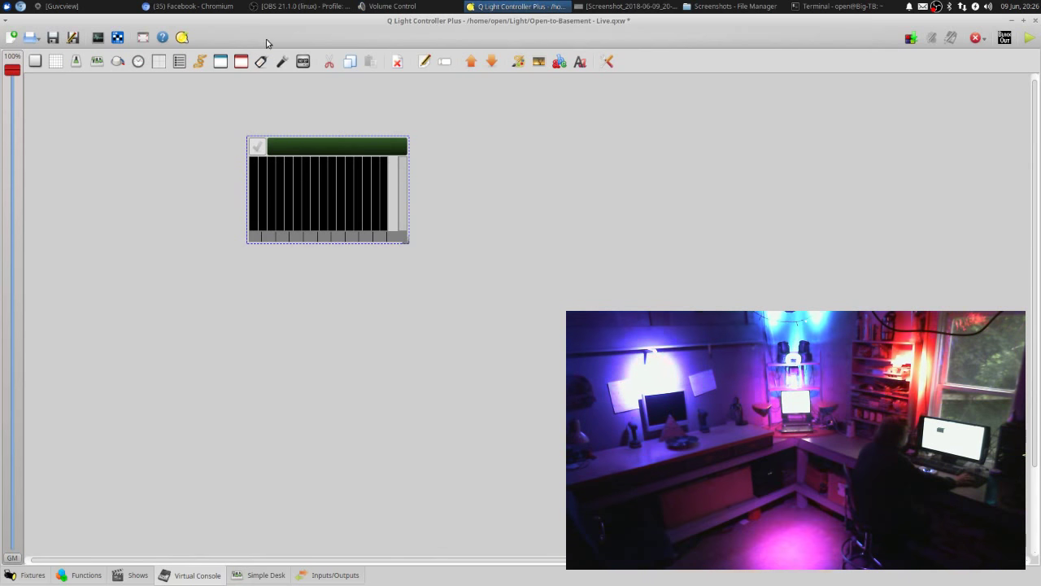
left_click(1030, 39)
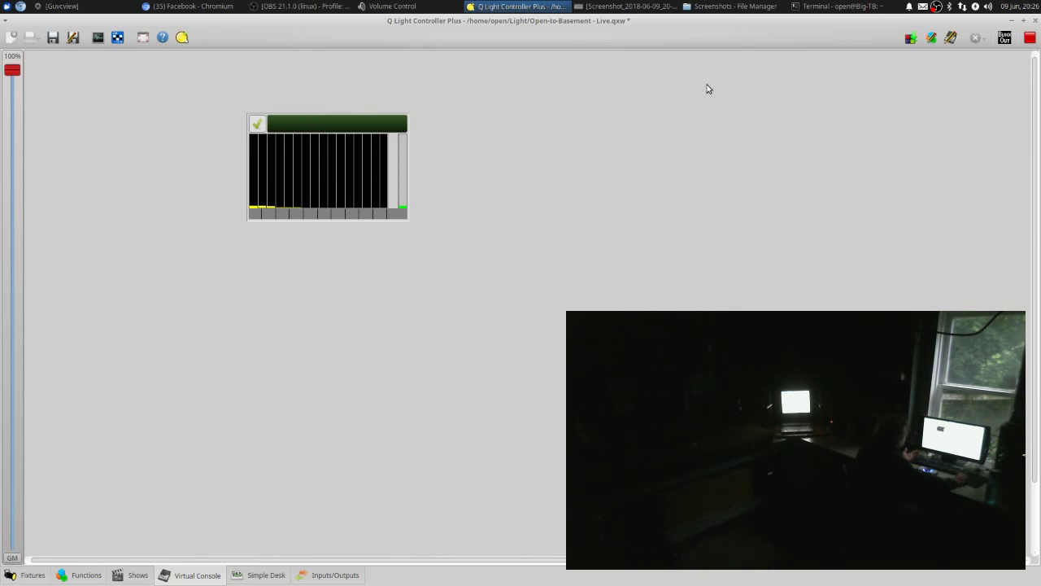
left_click(1030, 39)
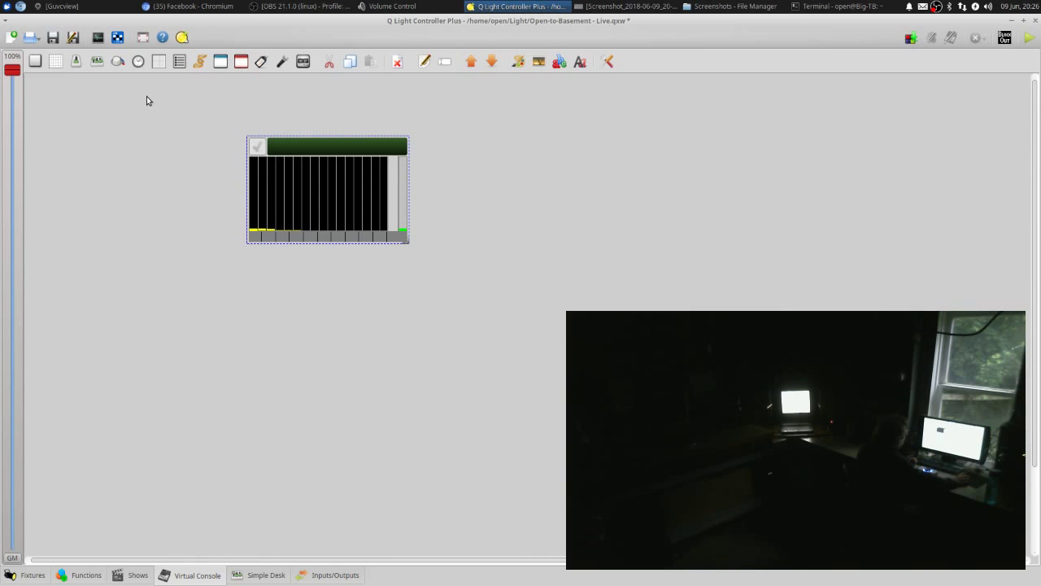
Add a slider to the virtual console and place the audio trigger widget directly against its right side
left_click(76, 65)
left_click_drag(46, 82, 192, 149)
left_click_drag(316, 150, 279, 144)
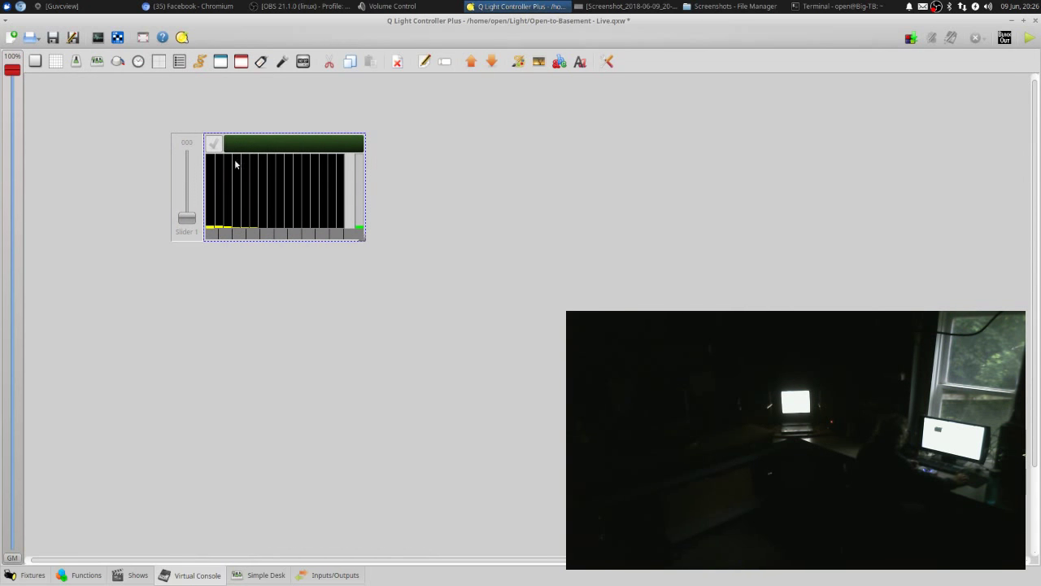
Name the new slider widget "Master Intensity" in its properties
left_click(189, 168)
right_click(192, 153)
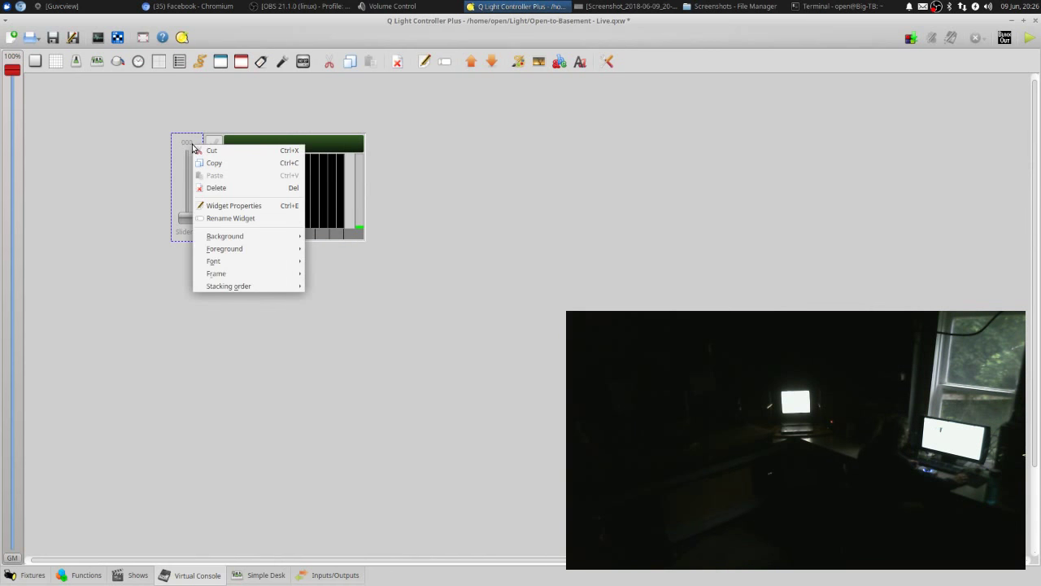
left_click(234, 209)
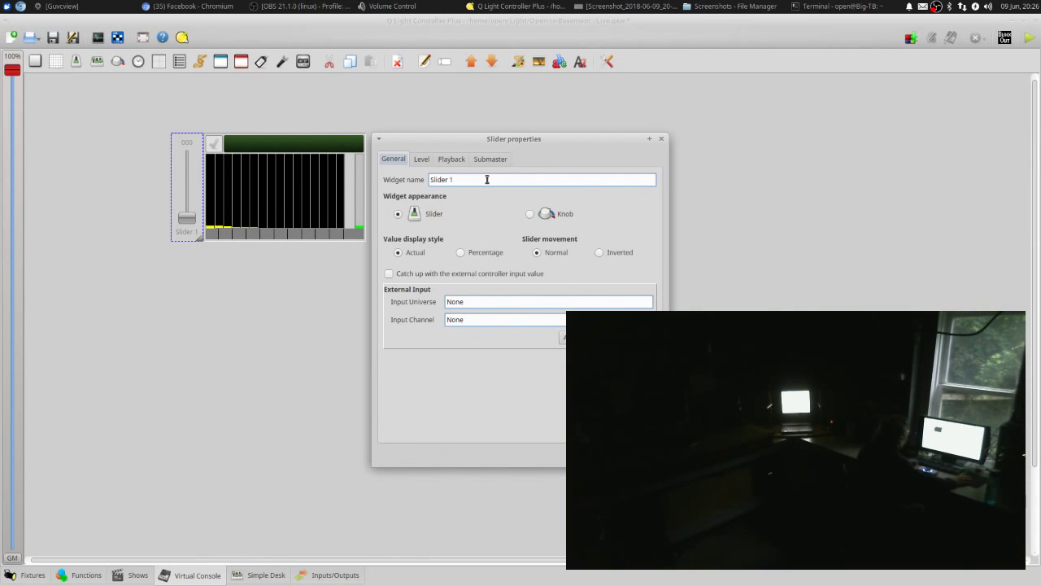
triple_click(487, 179)
type("Master Intensity")
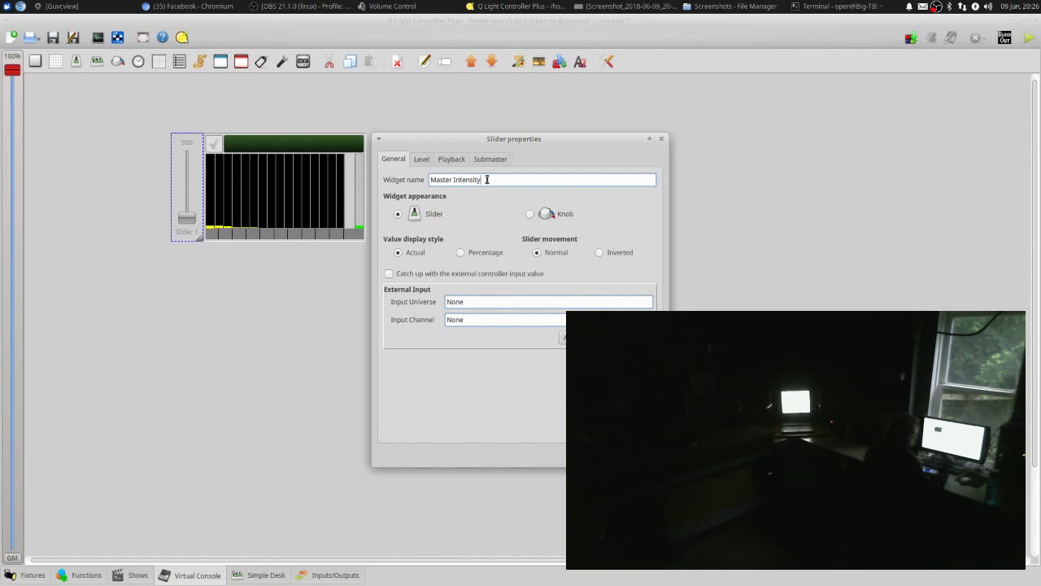
Switch the Master Intensity slider to Level mode
left_click(422, 160)
left_click(398, 161)
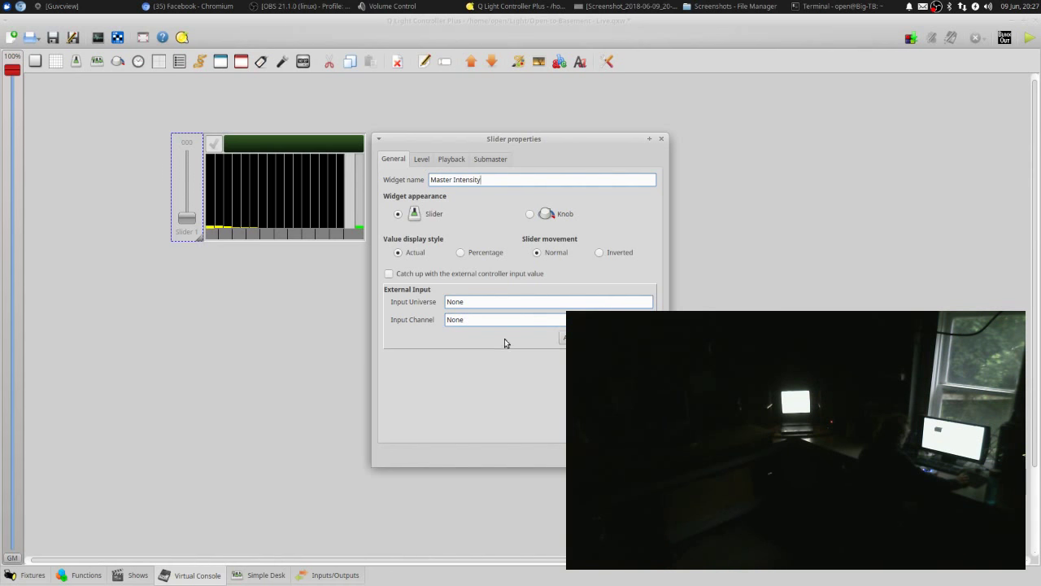
left_click(428, 163)
left_click(394, 163)
left_click(425, 158)
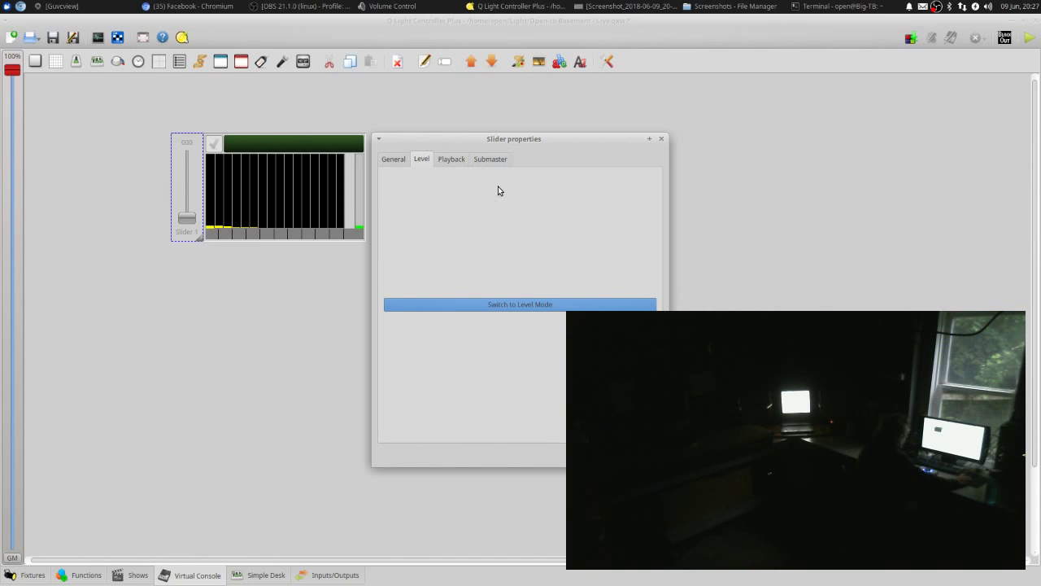
left_click(499, 305)
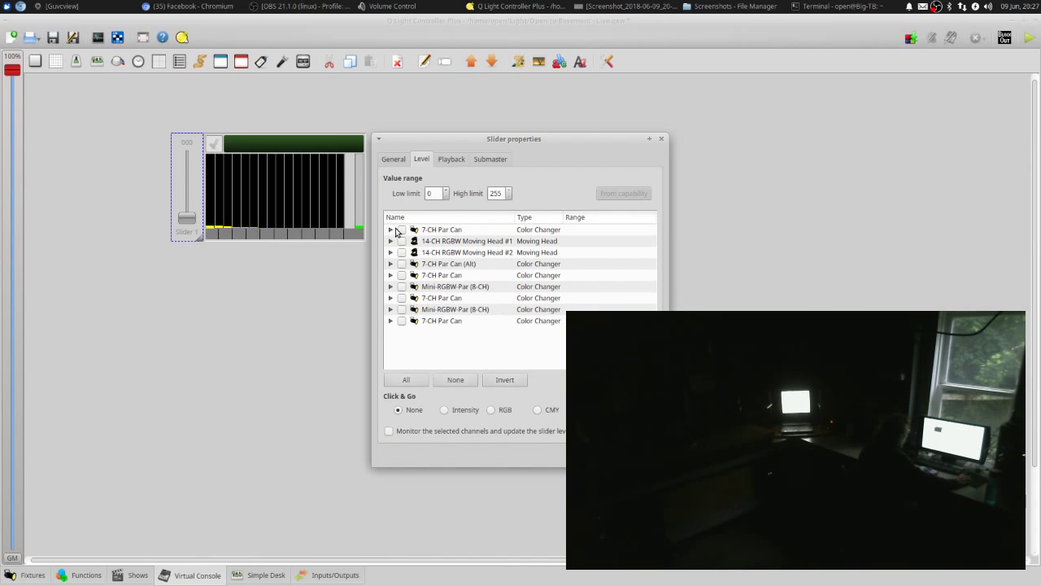
Assign the Intensity channel group of all fixtures to the slider
left_click(623, 380)
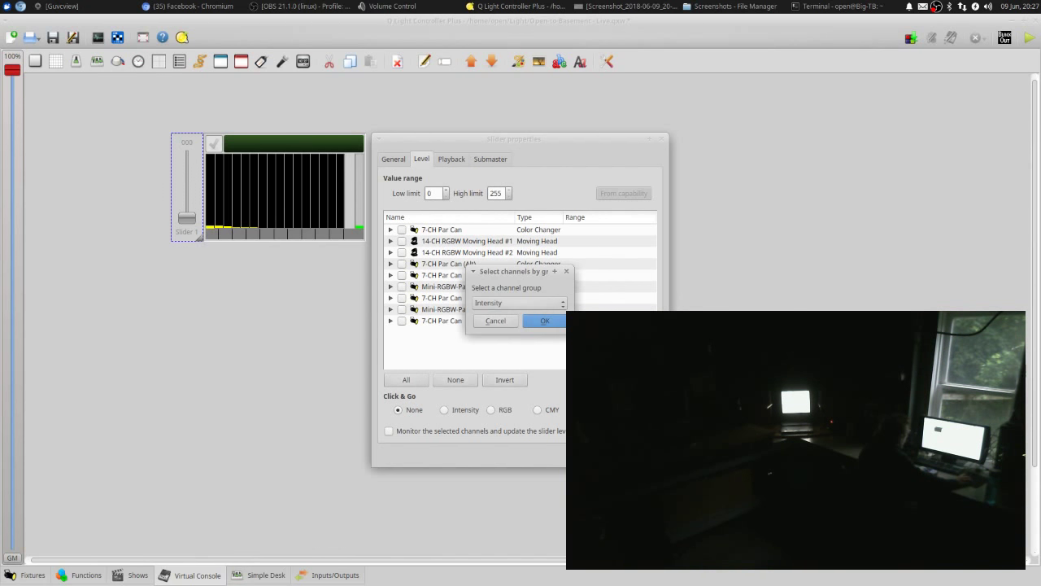
left_click(531, 301)
left_click(530, 301)
left_click(543, 321)
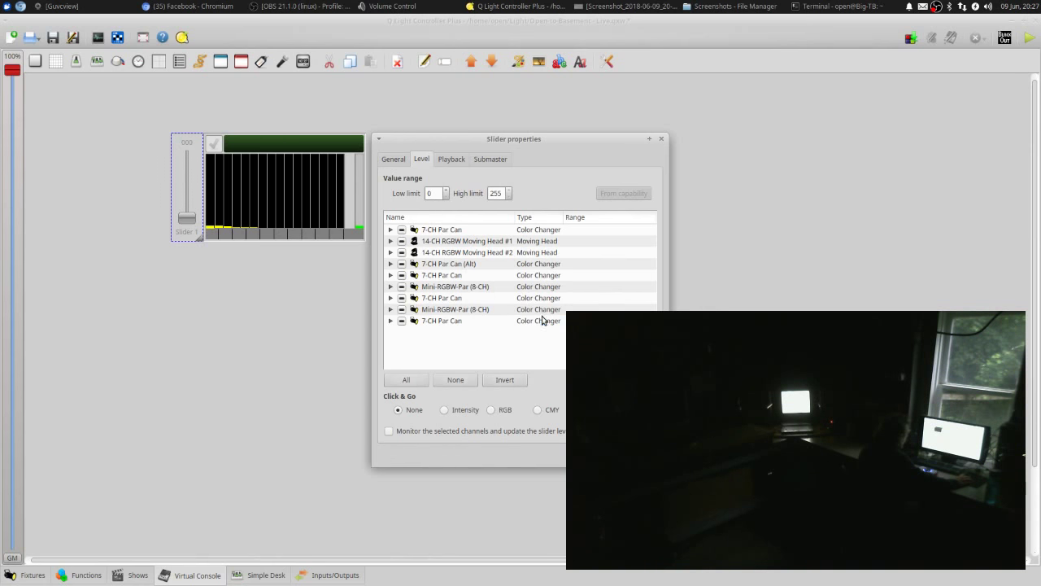
Check the selected intensity channels of the first 7-CH Par Can and both moving heads, and apply the slider properties
left_click(390, 231)
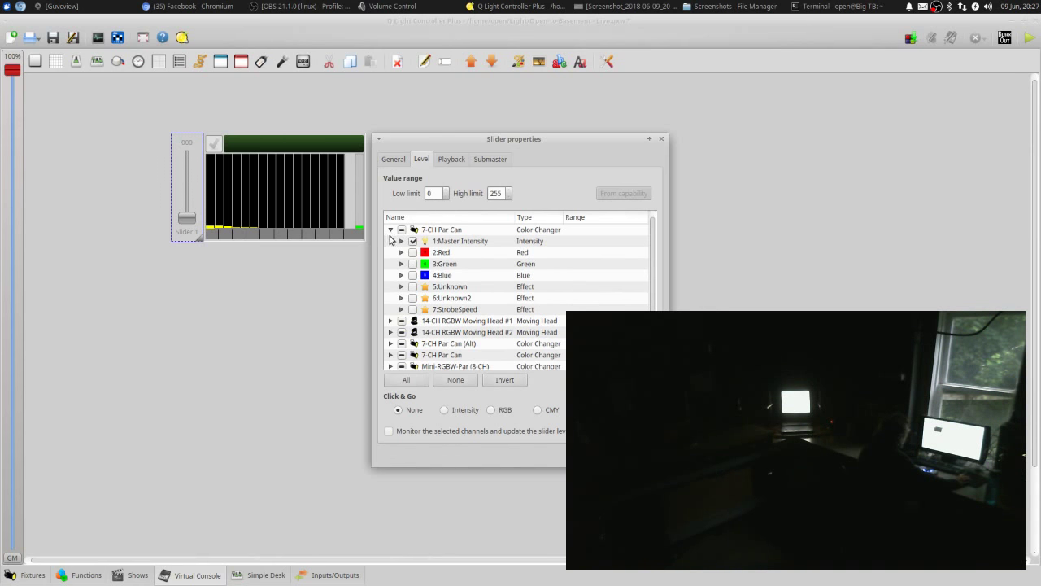
left_click(391, 321)
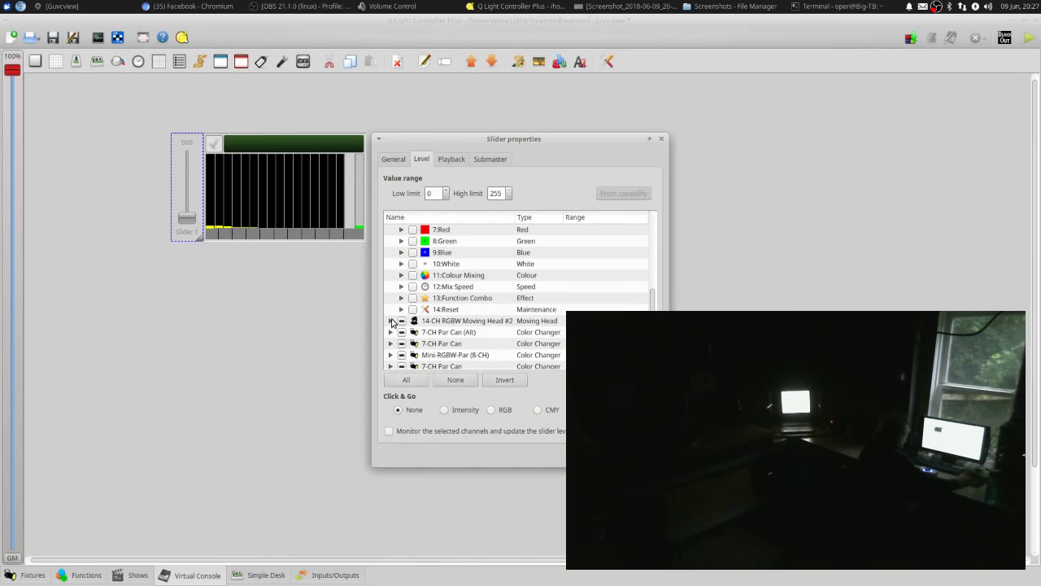
left_click(391, 322)
left_click(391, 321)
left_click(391, 287)
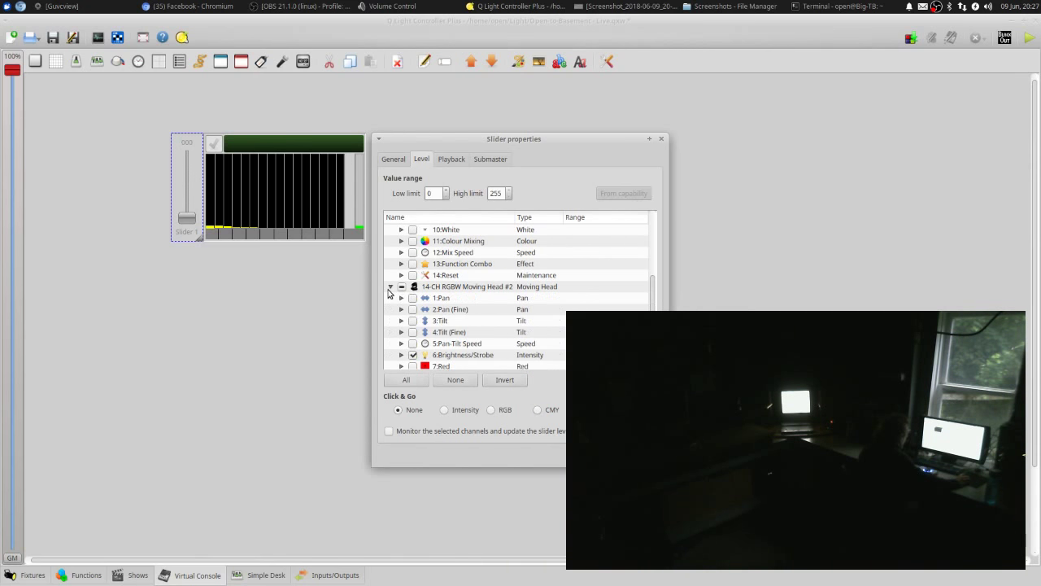
scroll(391, 297, "up", 8)
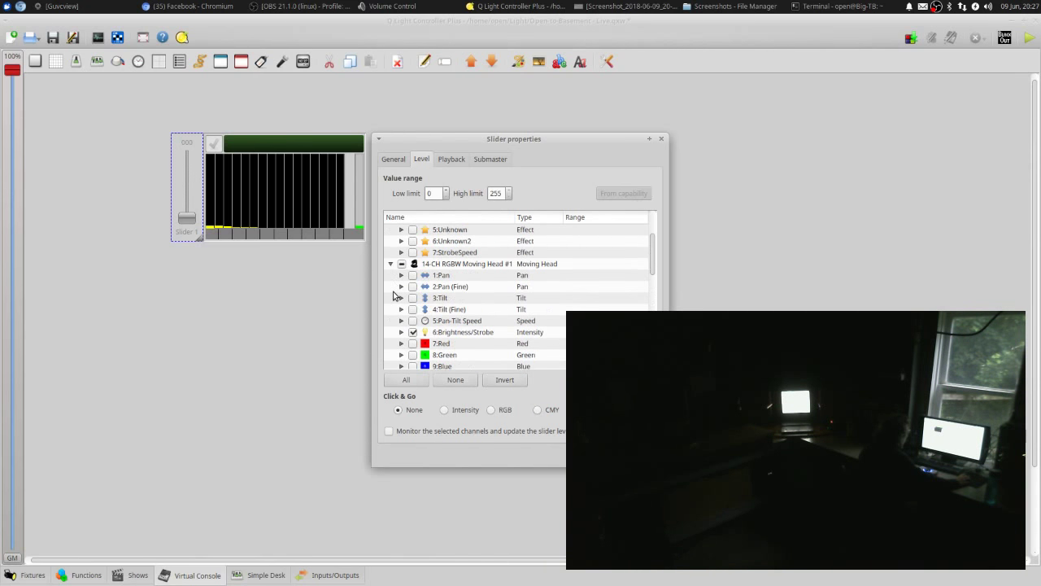
left_click(392, 243)
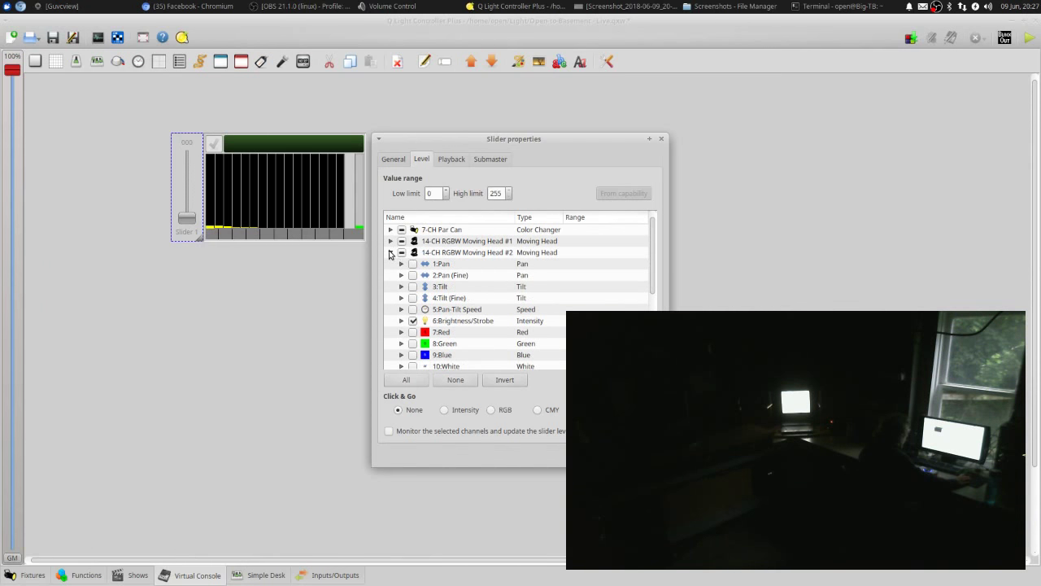
left_click(390, 253)
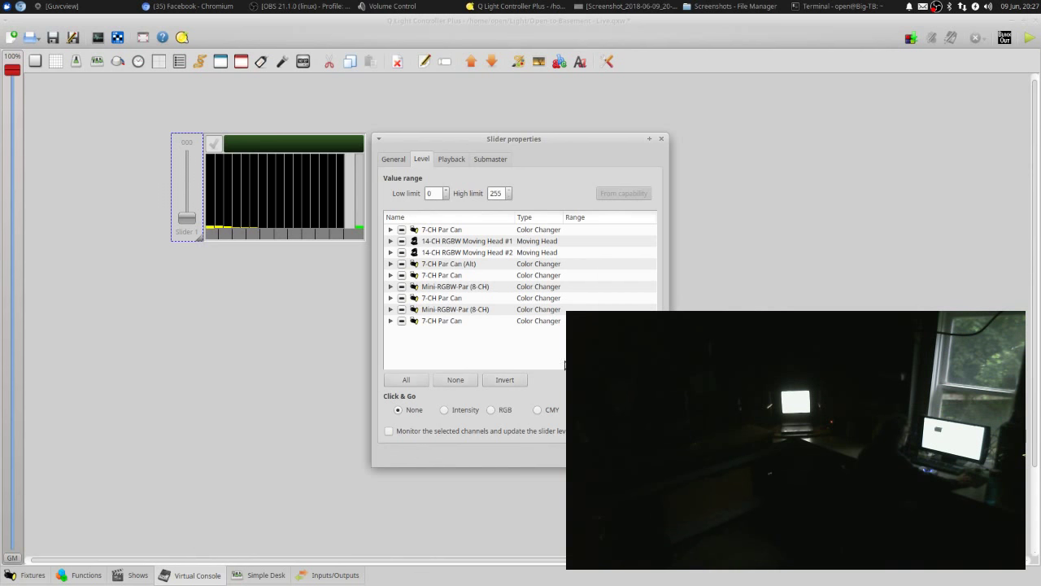
left_click(394, 159)
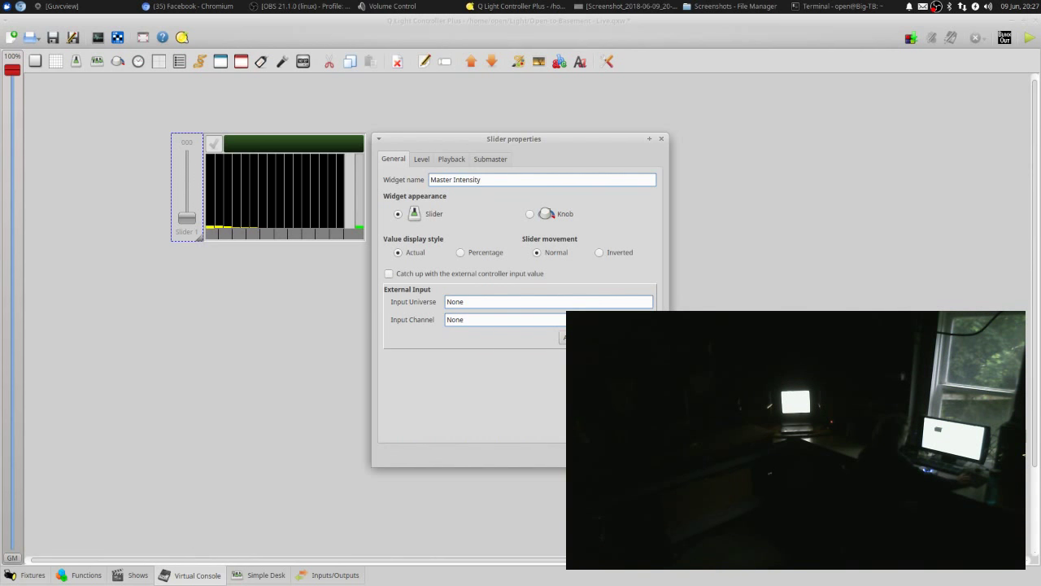
key("Return")
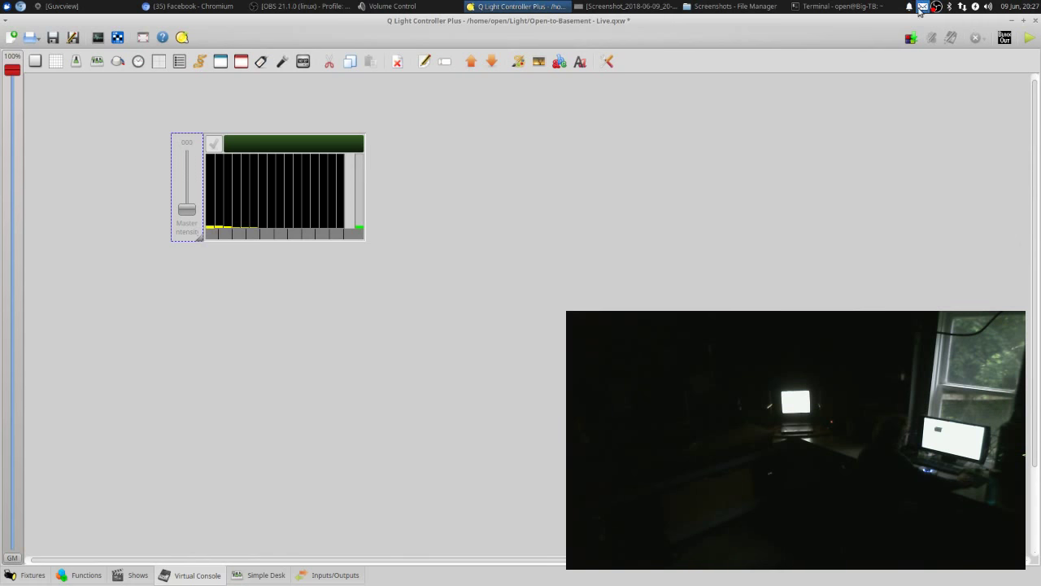
In operate mode, raise the Master Intensity slider to 255 and enable the audio trigger widget
left_click(1031, 37)
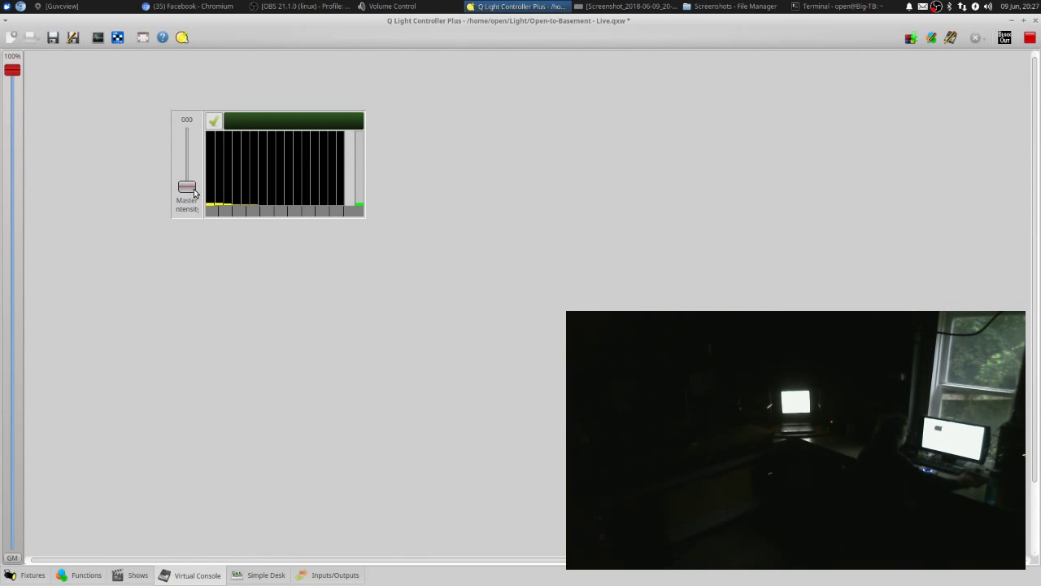
left_click_drag(191, 190, 187, 132)
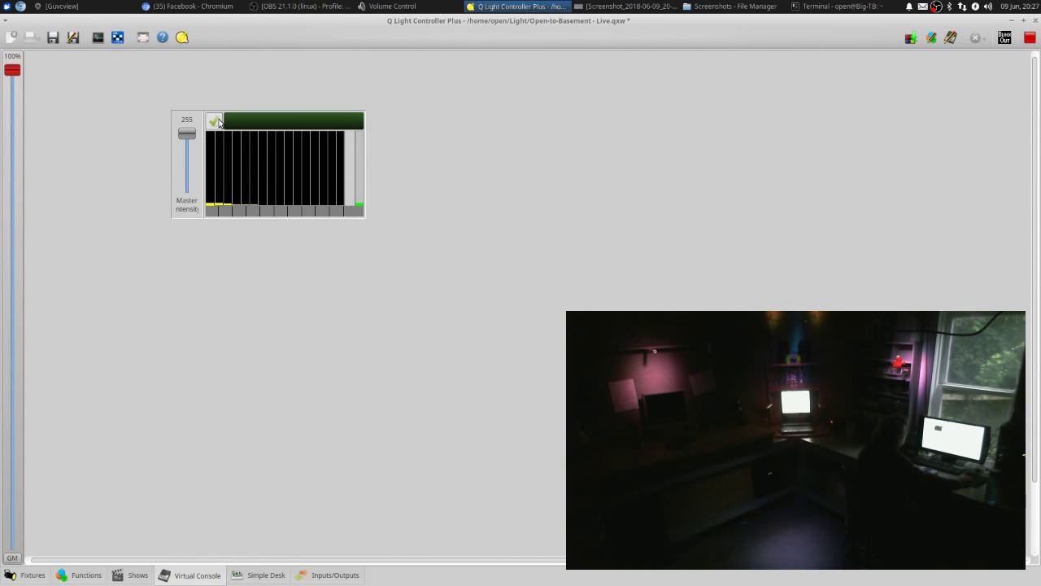
left_click(218, 122)
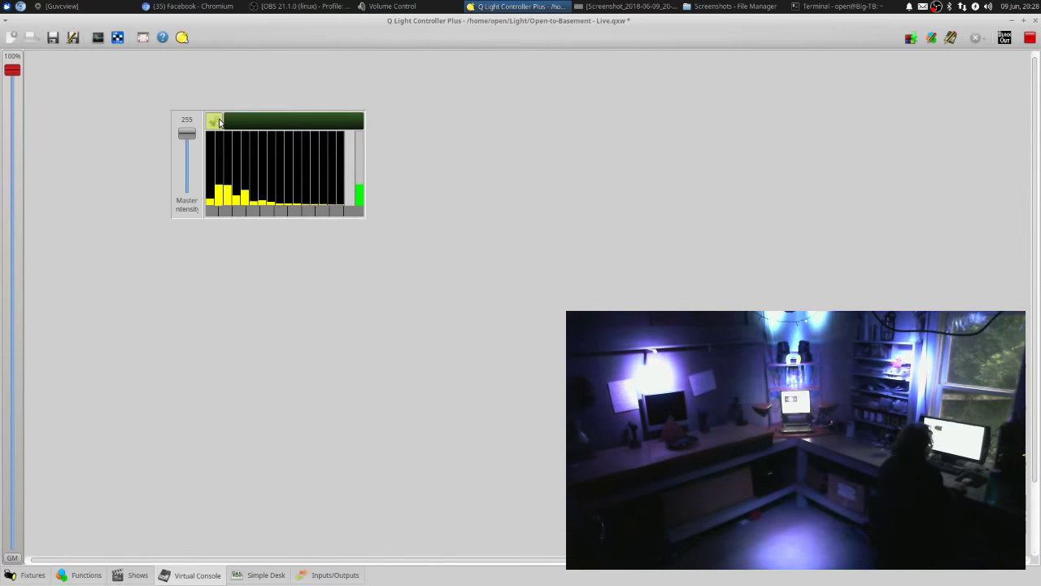
Check the live stream page in Chromium and return to Q Light Controller Plus
key("alt+Tab")
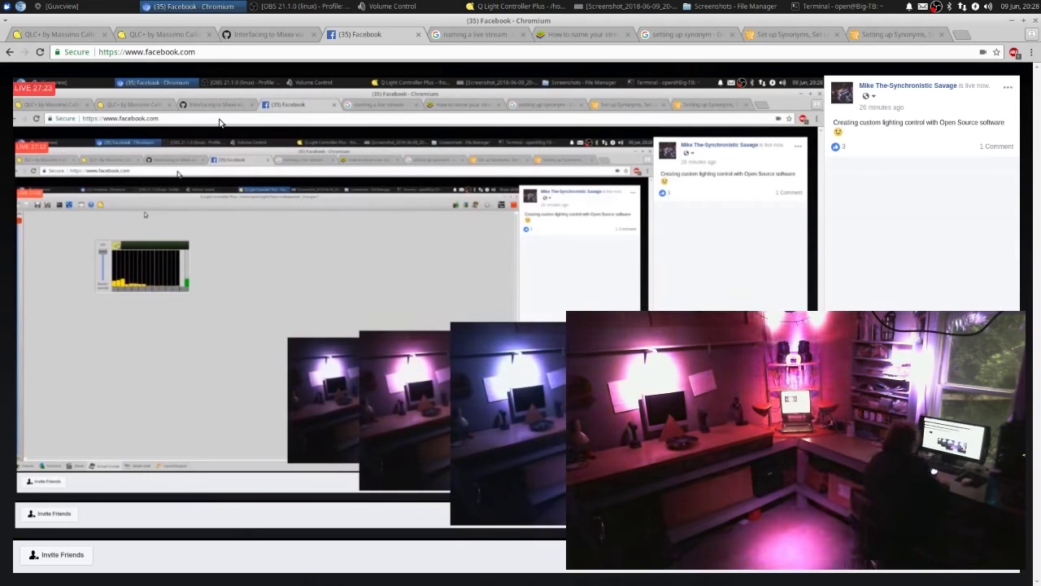
key("alt+Tab")
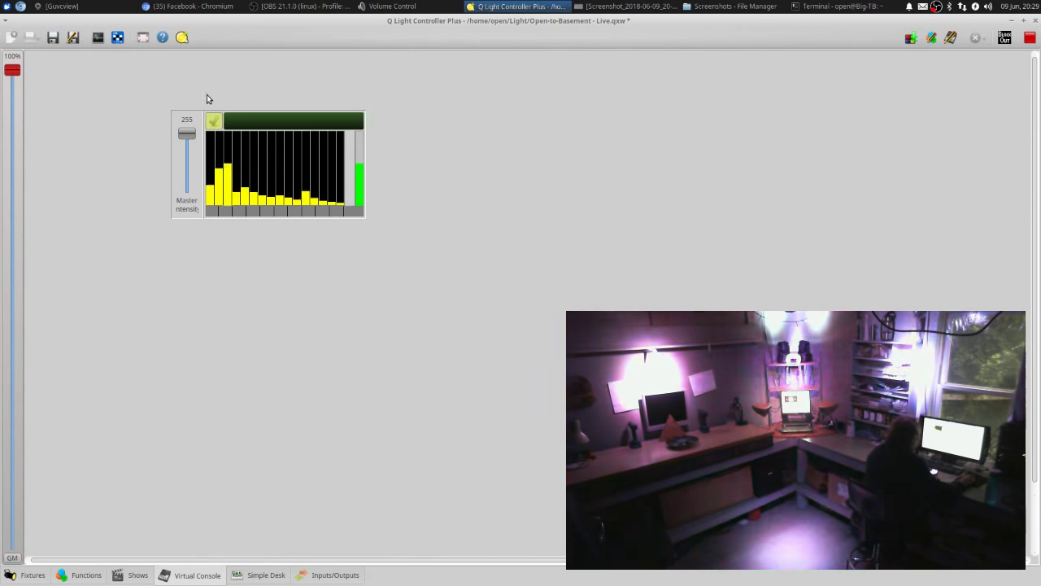
left_click(214, 122)
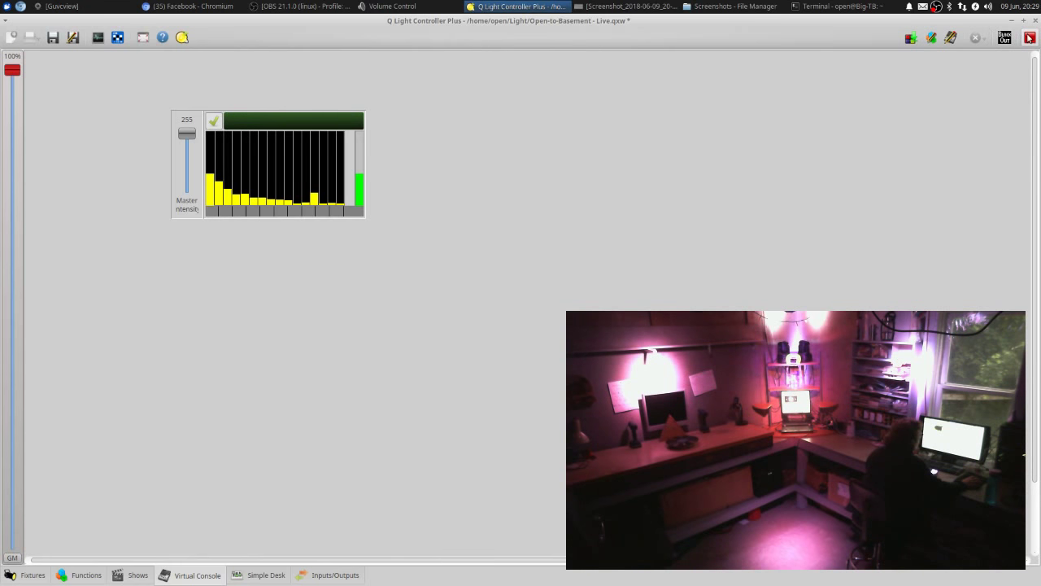
left_click(950, 38)
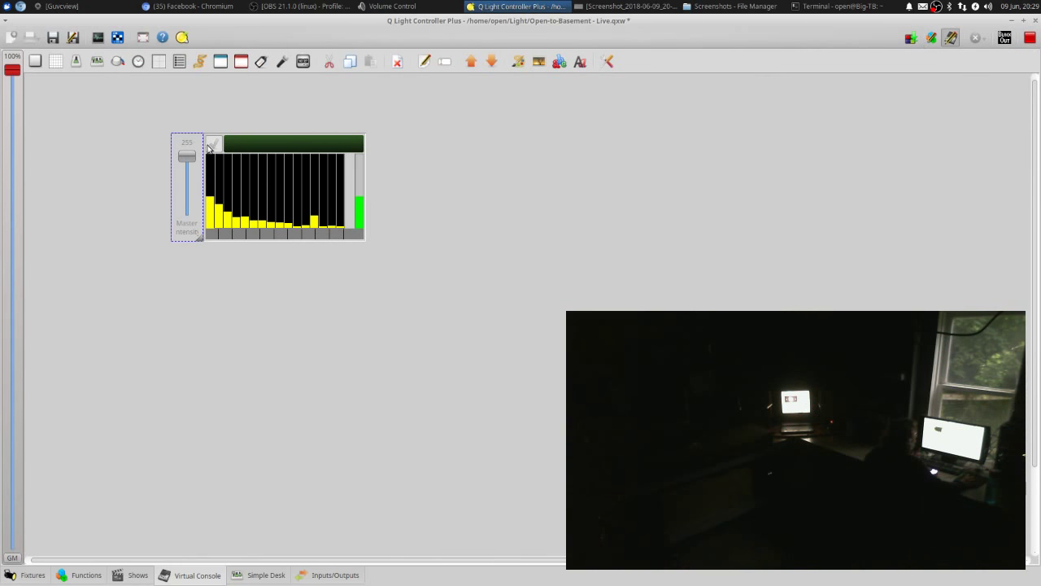
left_click(951, 40)
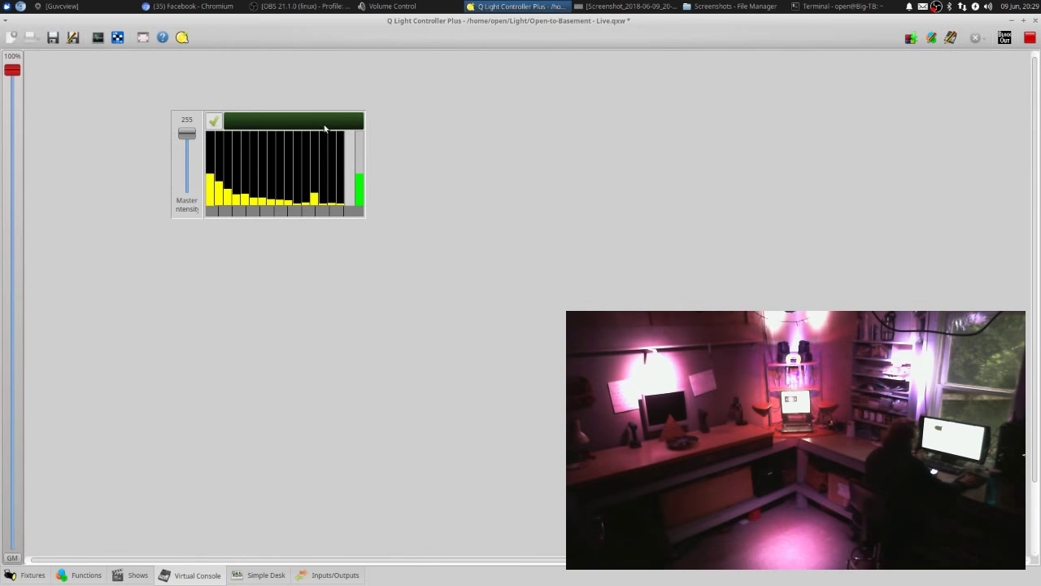
In design mode, add a button to the virtual console, to the right of the audio triggers widget
left_click(951, 38)
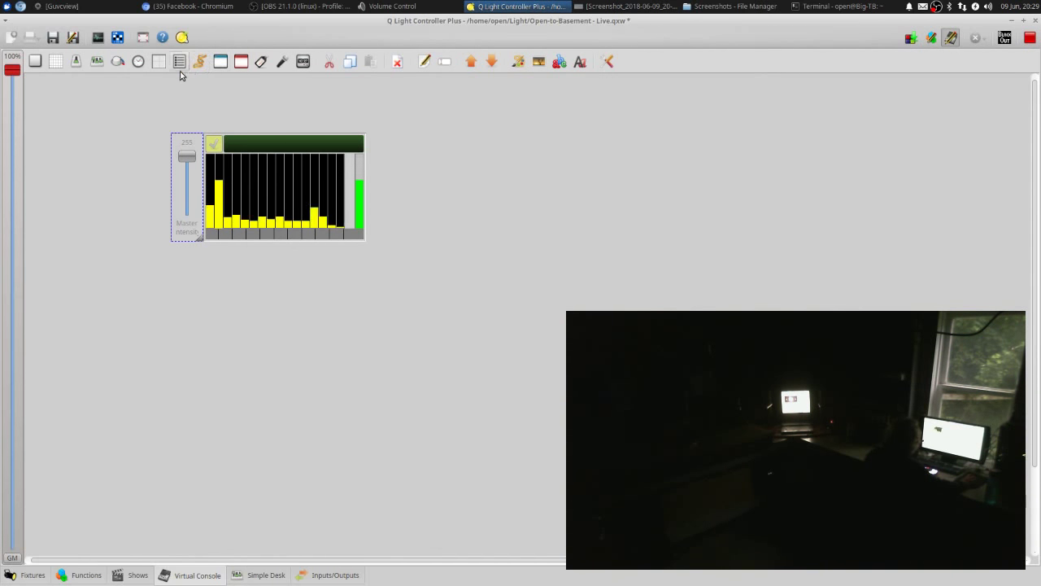
left_click(34, 63)
left_click_drag(40, 95, 516, 195)
Assign the New RGB Matrix 0 function to the new button and apply its properties
right_click(516, 195)
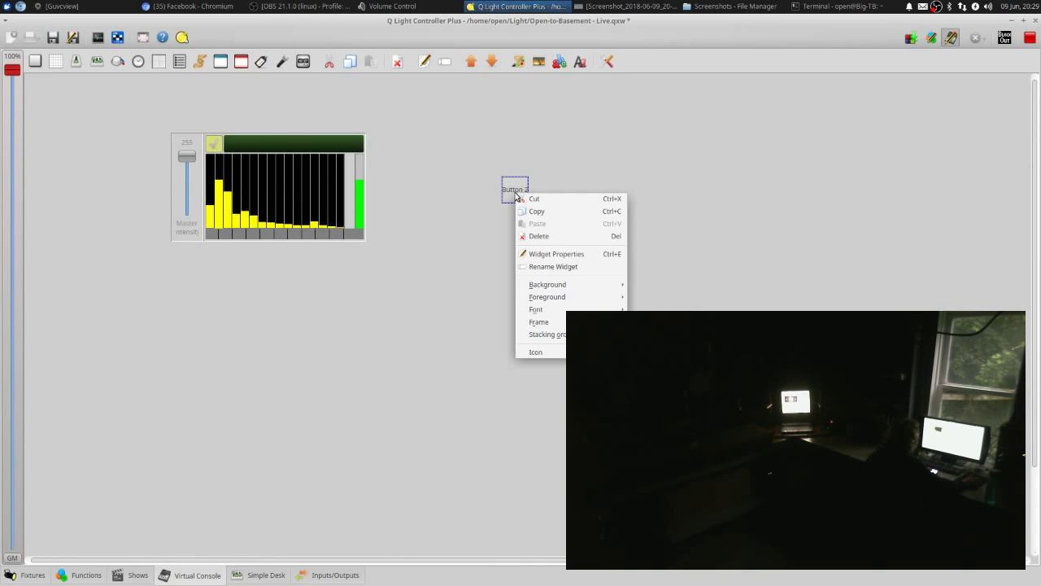
left_click(577, 257)
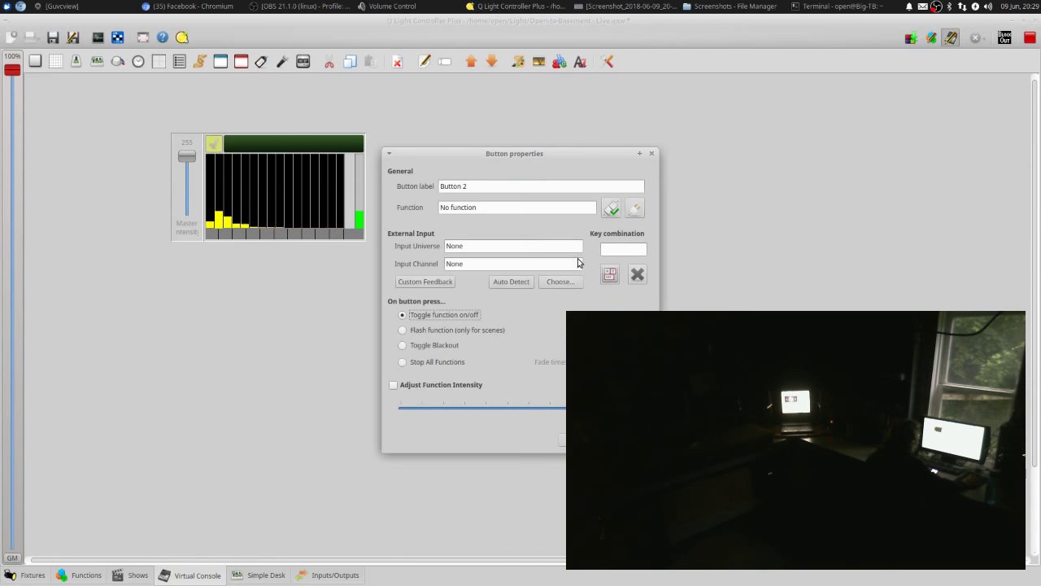
triple_click(479, 188)
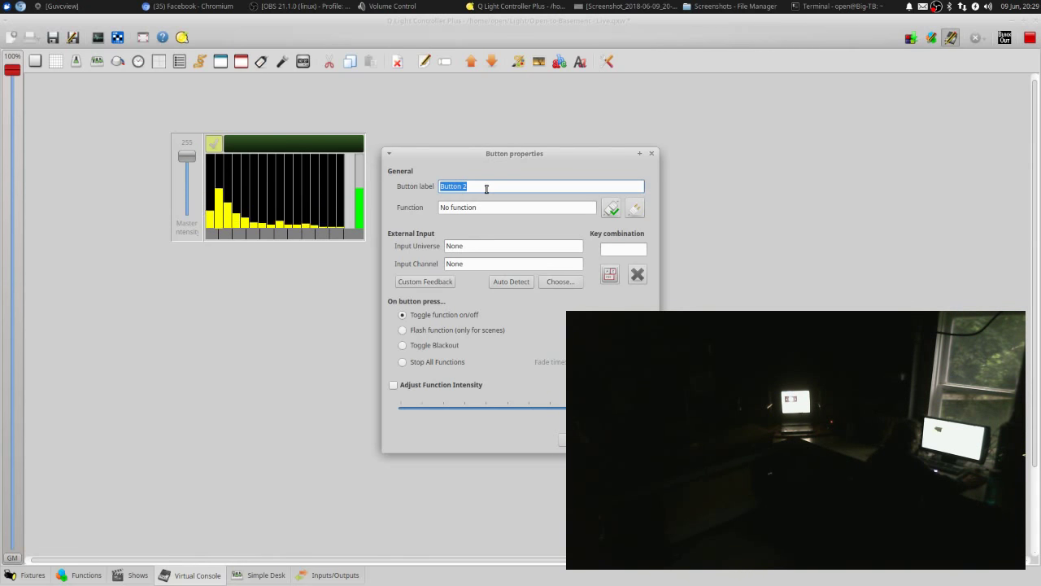
left_click(527, 208)
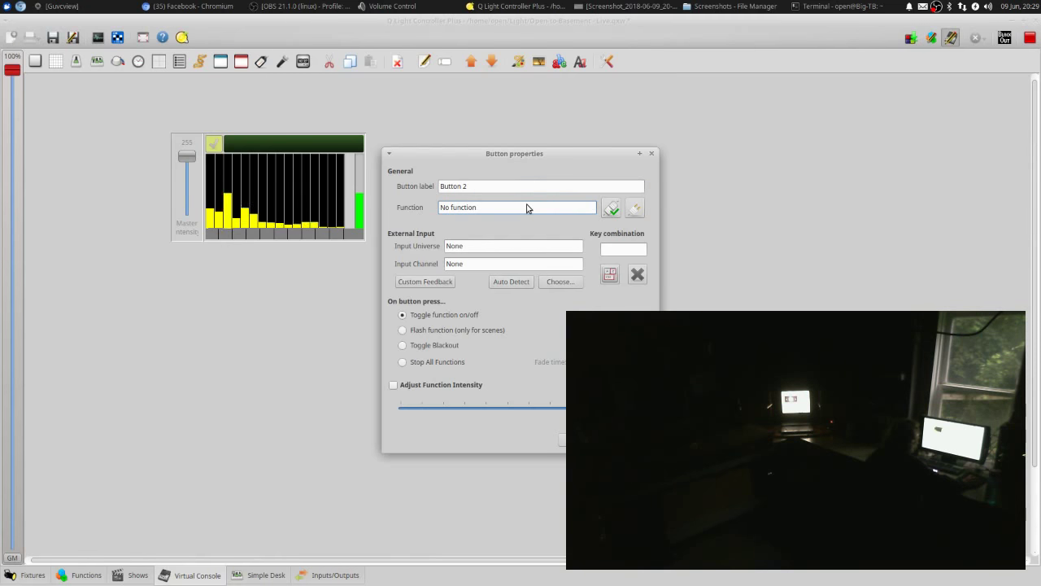
left_click(611, 209)
left_click(460, 250)
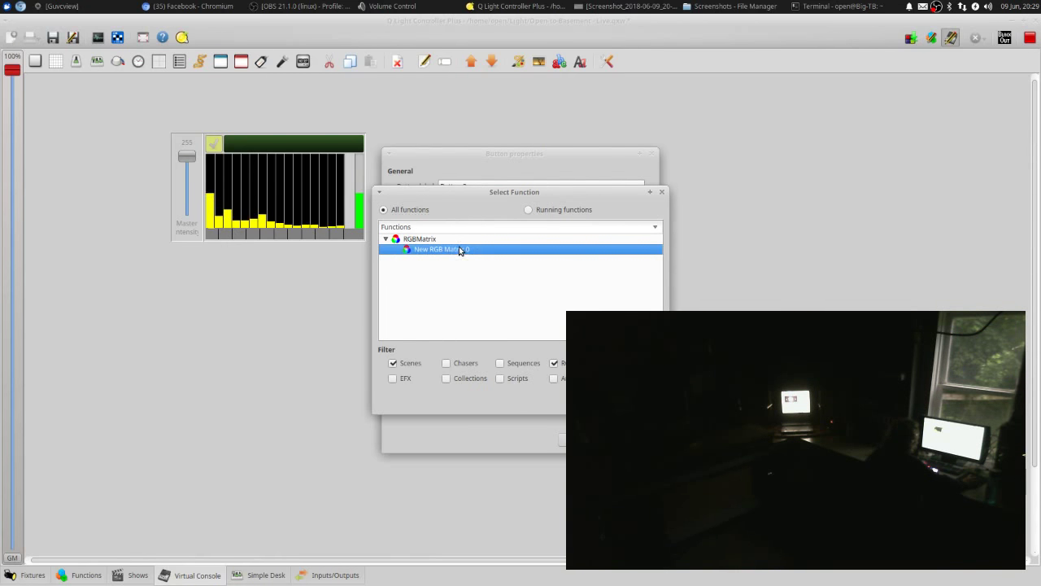
key("Return")
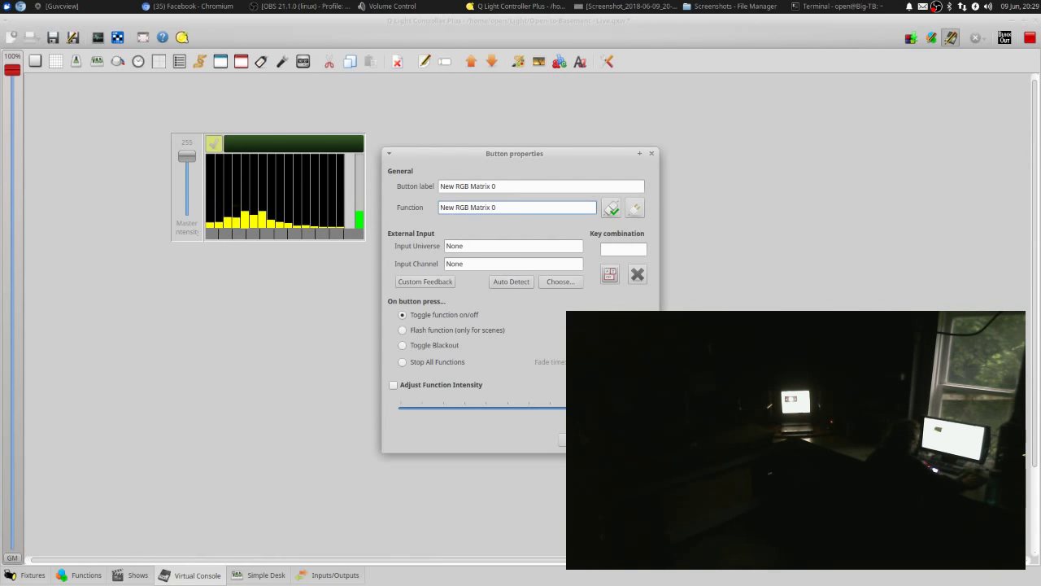
key("Return")
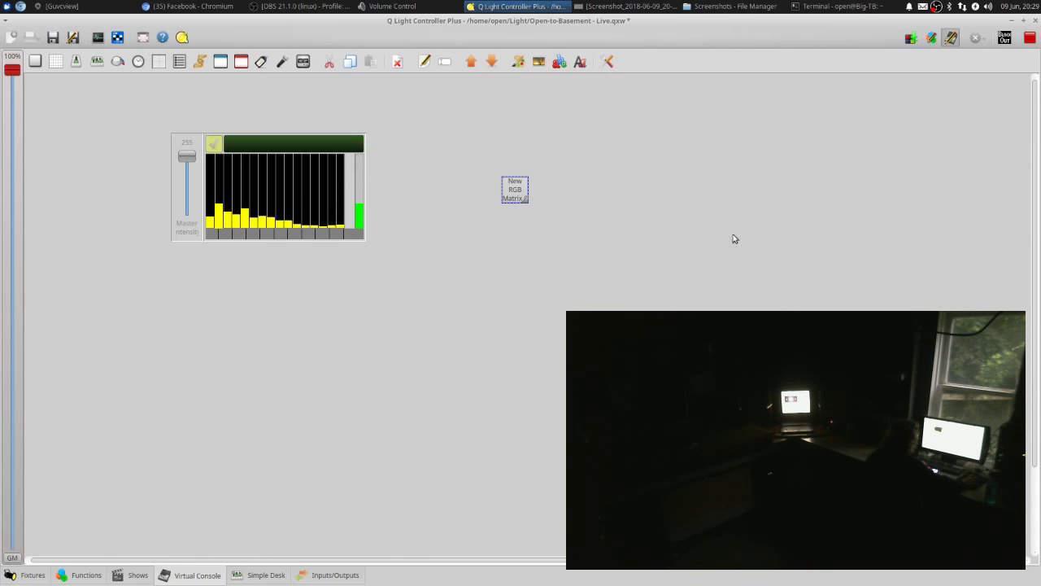
In operate mode, start the RGB matrix with its button, then lower the Master Intensity slider to 0 and return it to 255
left_click(952, 37)
left_click(516, 175)
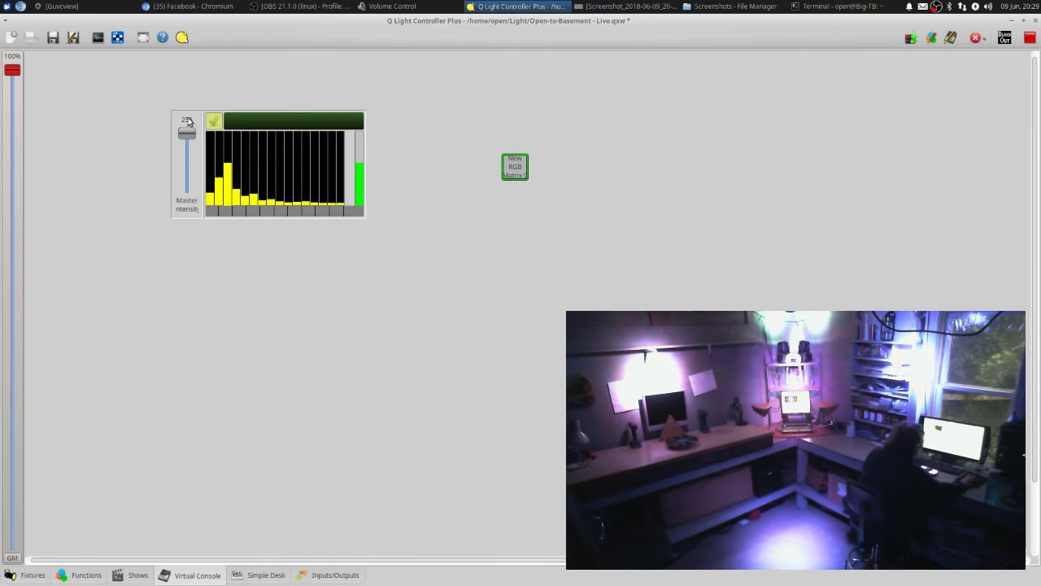
left_click_drag(187, 132, 189, 188)
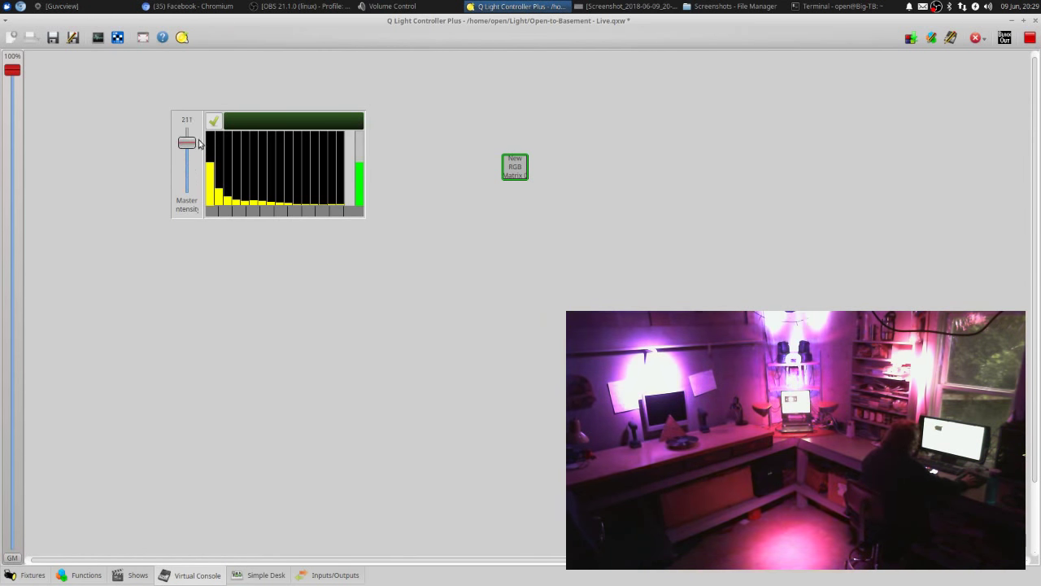
left_click(199, 133)
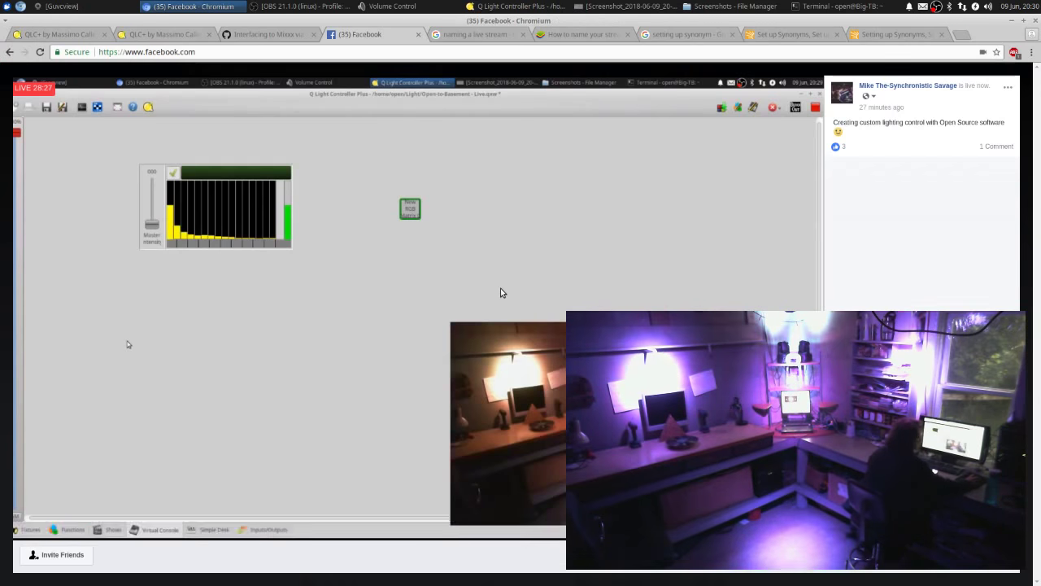
View the live stream page in Chromium and return to Q Light Controller Plus
key("alt+Tab")
key("alt+Tab")
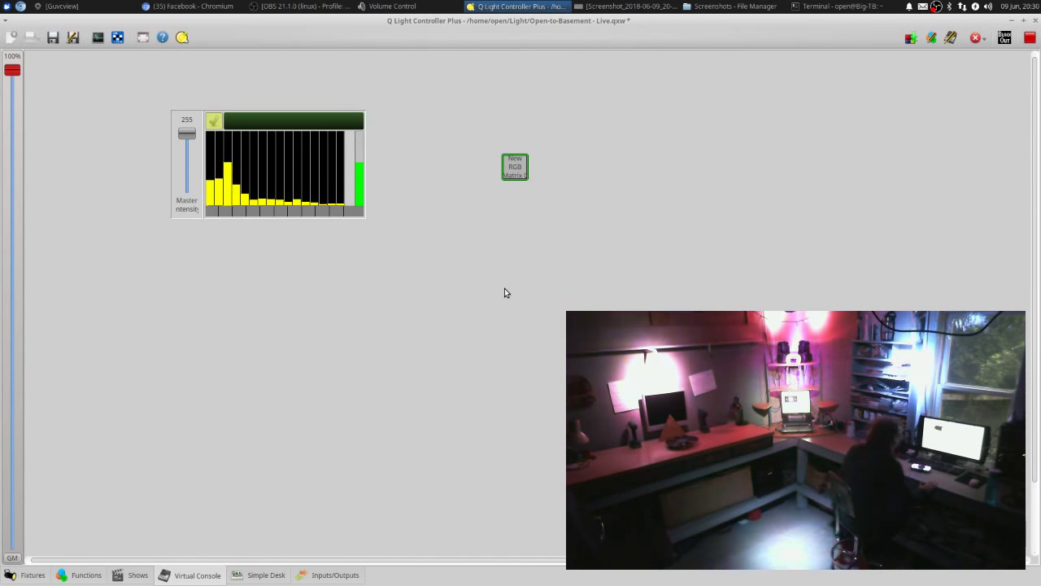
Check Universe 1's Numark ORBIT MIDI 1 input mapping and the Simple Desk levels, then return to the virtual console in design mode
left_click(339, 575)
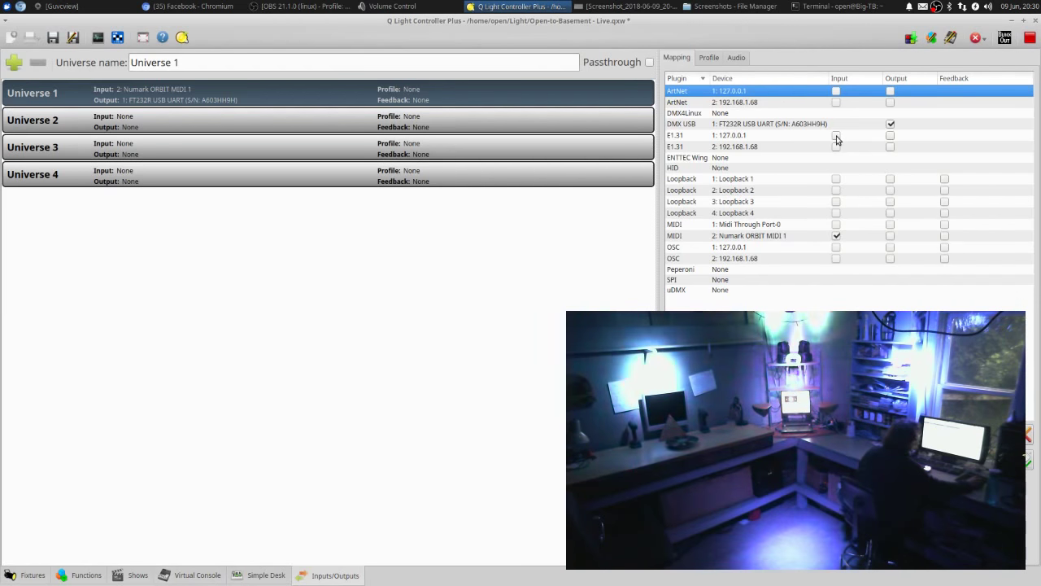
left_click(799, 236)
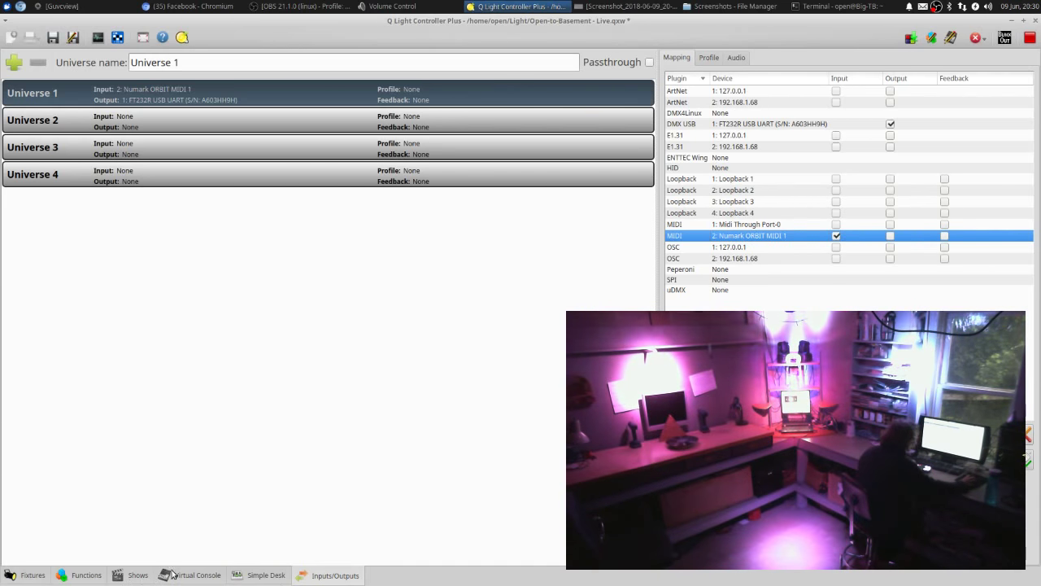
left_click(250, 576)
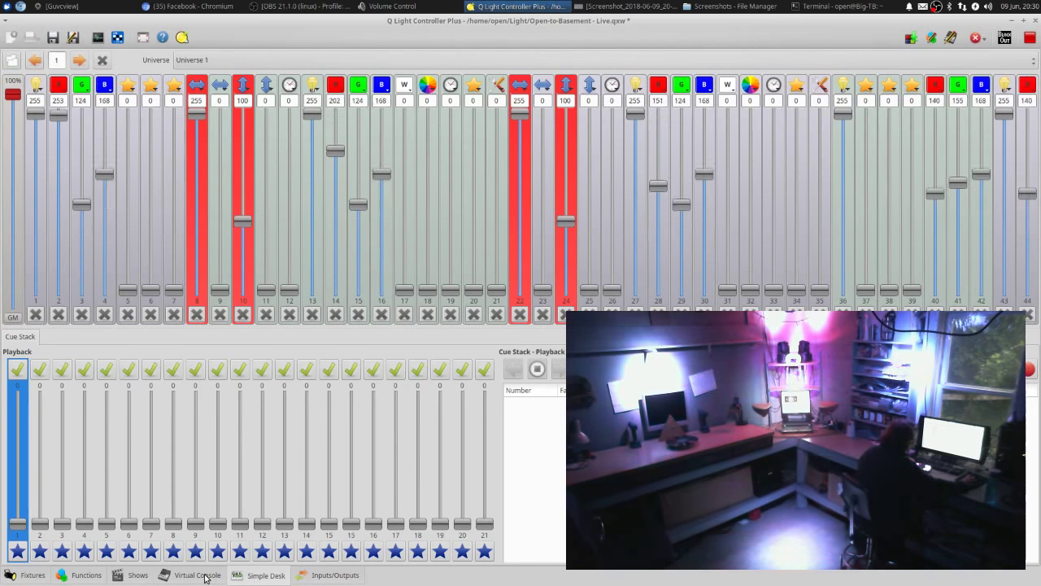
left_click(199, 575)
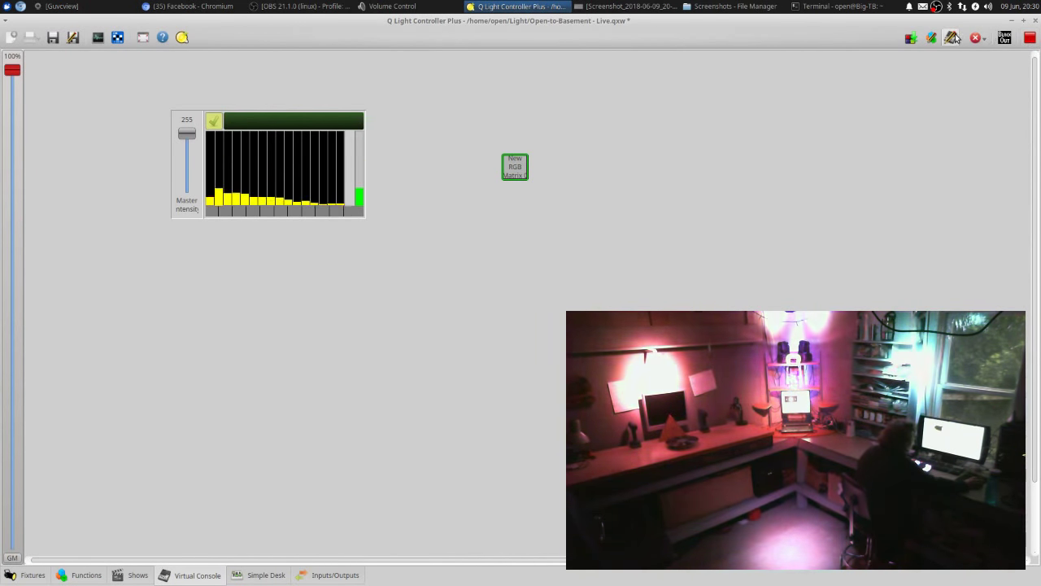
left_click(1029, 41)
right_click(266, 147)
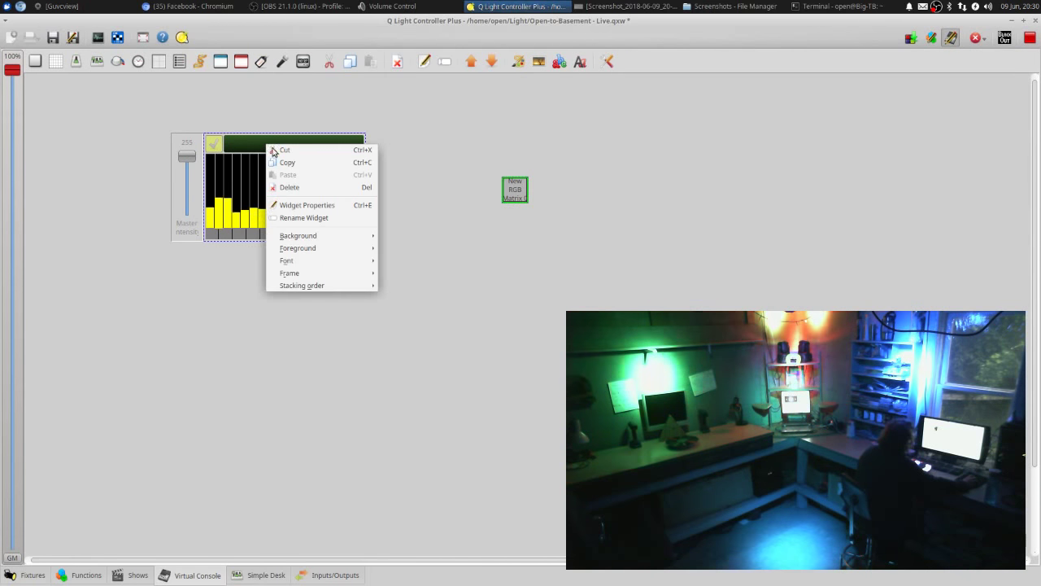
left_click(292, 203)
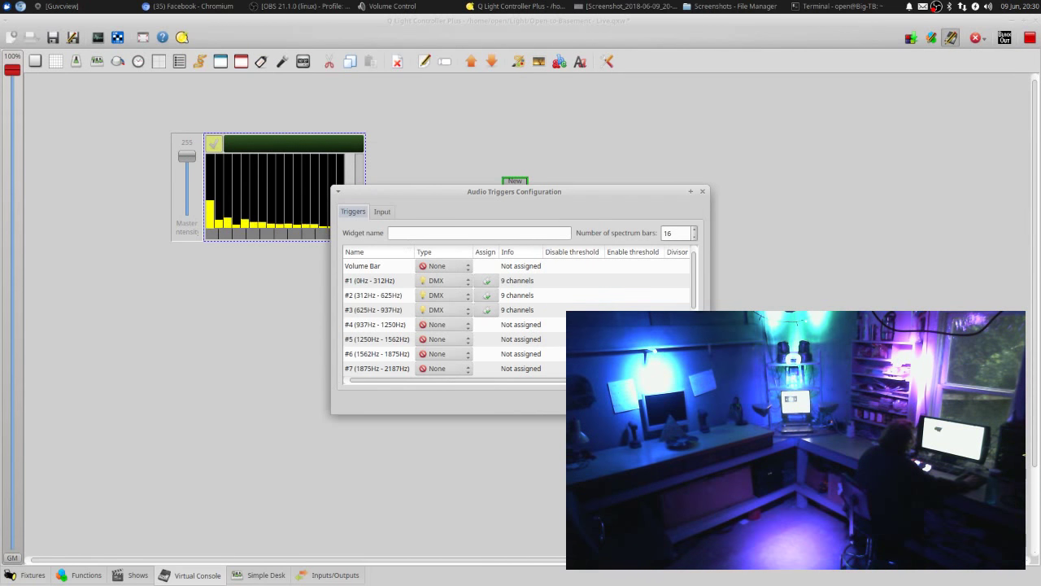
key("Escape")
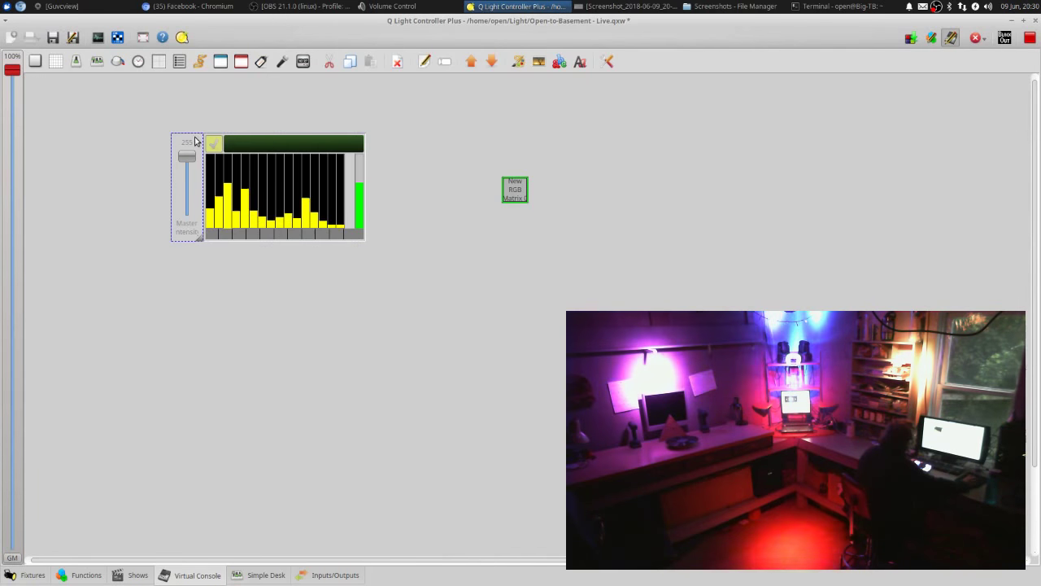
Auto-detect the external input for the RGB matrix button as MIDI channel 165 and apply it
left_click(523, 192)
right_click(522, 192)
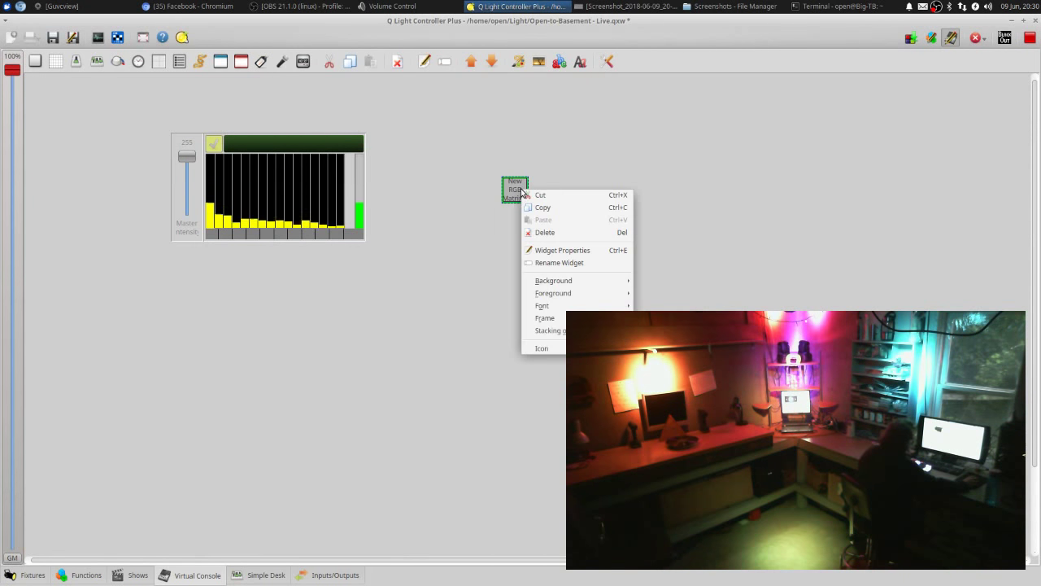
left_click(567, 250)
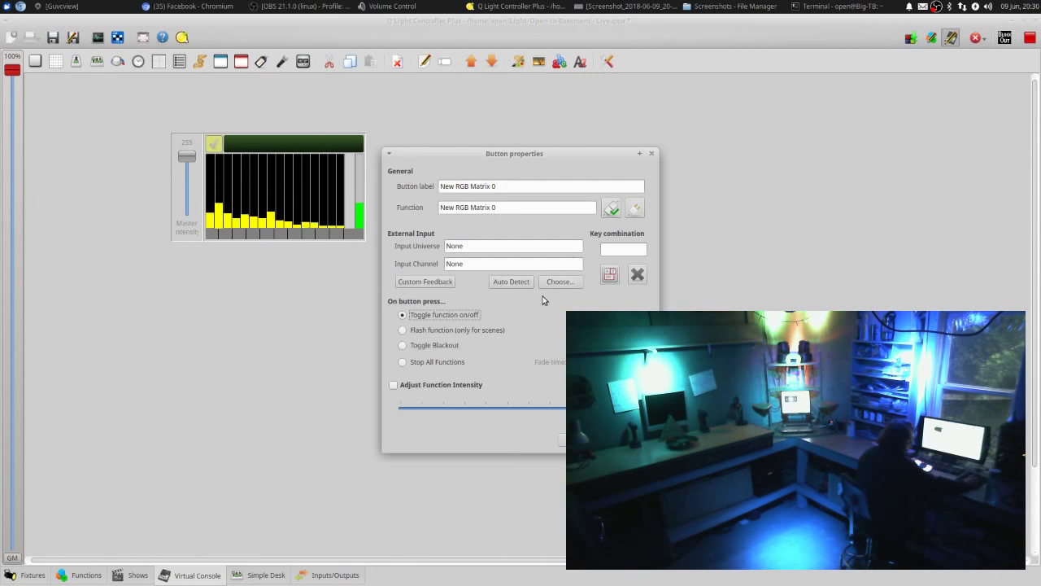
left_click(521, 282)
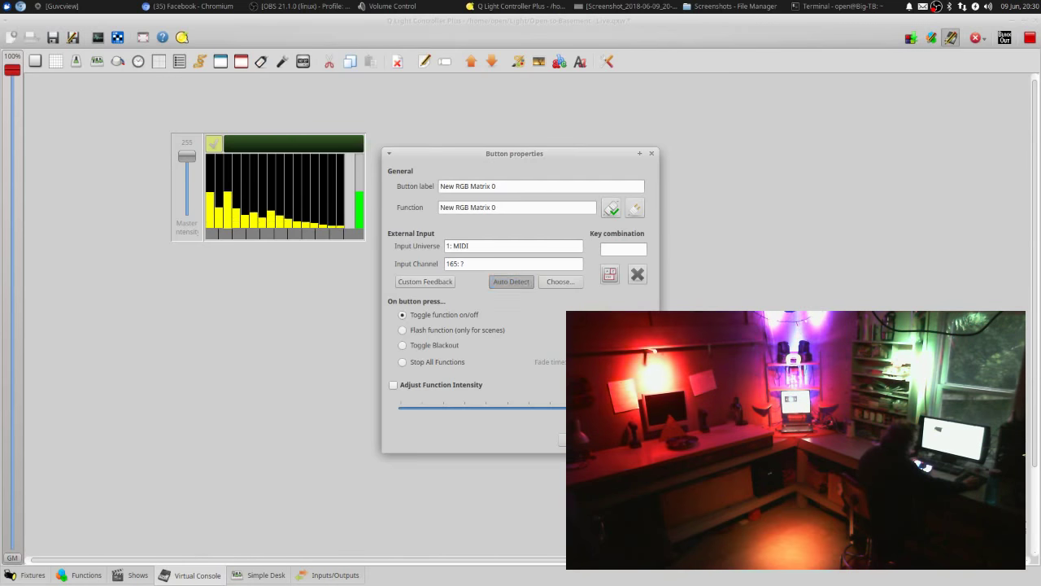
key("Return")
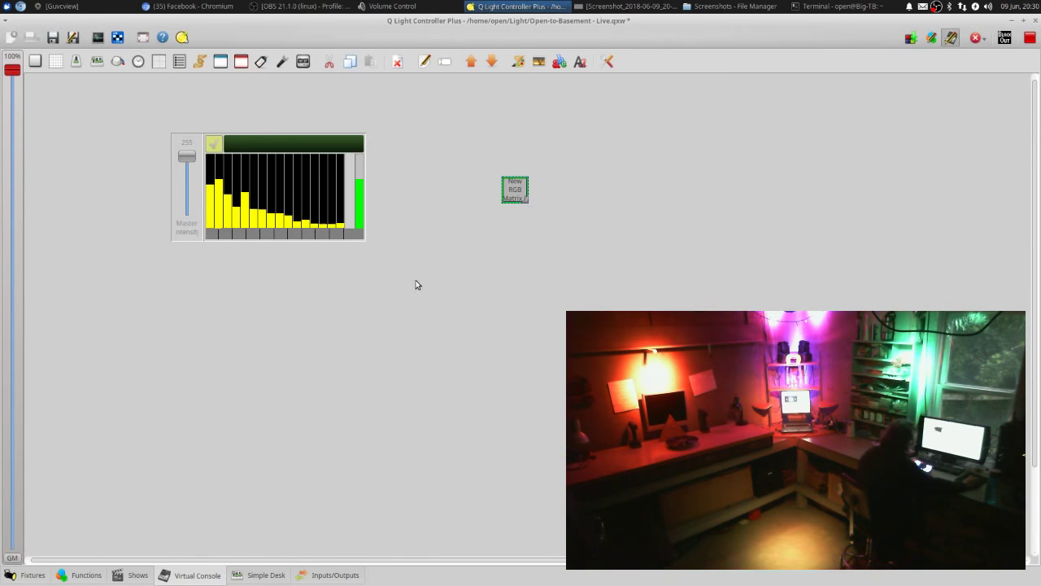
Auto-detect the external input for the audio triggers widget as MIDI channel 168 and apply it
right_click(226, 147)
left_click(262, 210)
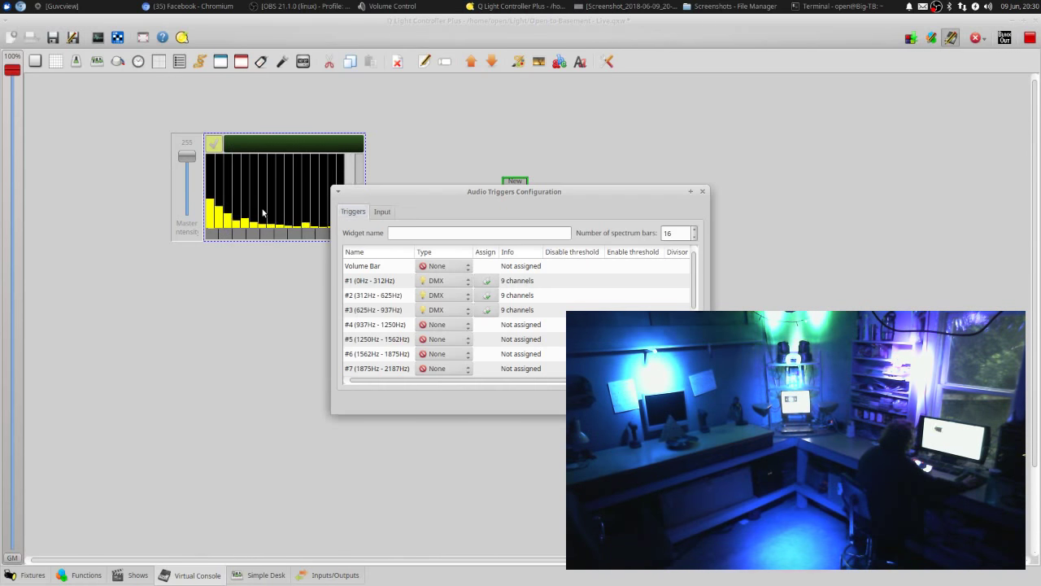
left_click(382, 212)
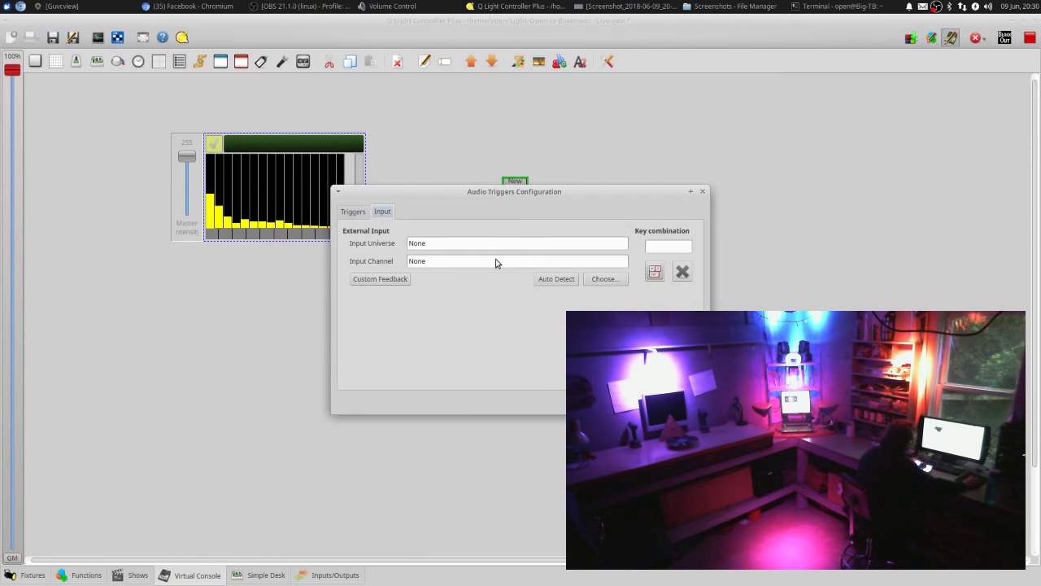
left_click(563, 280)
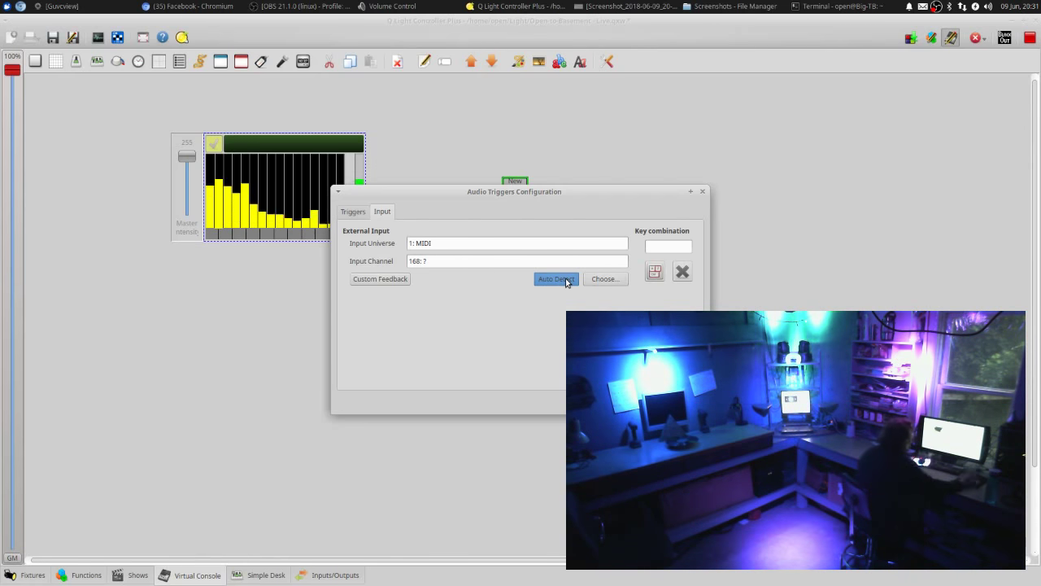
left_click(630, 397)
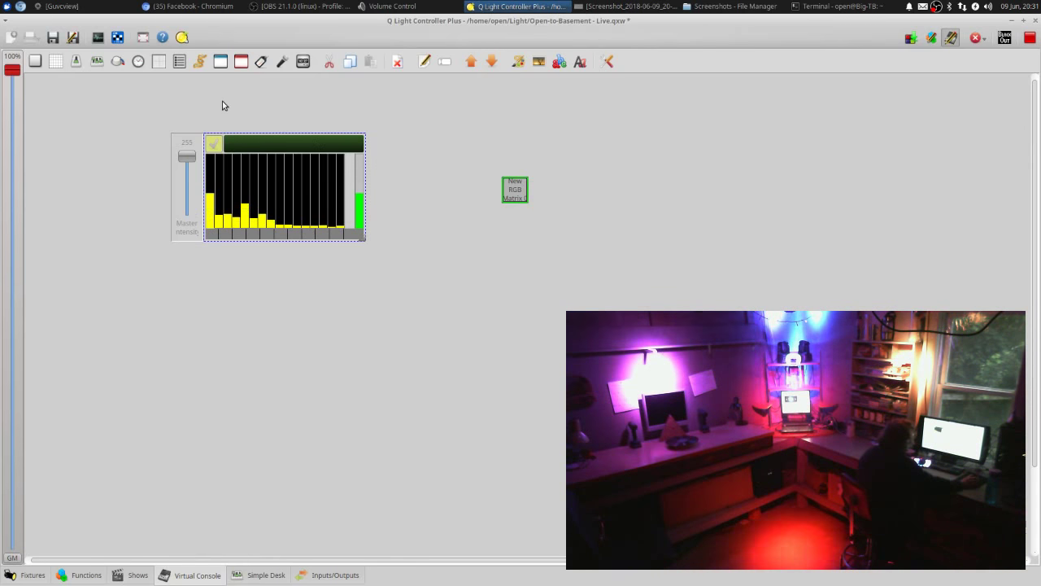
right_click(251, 150)
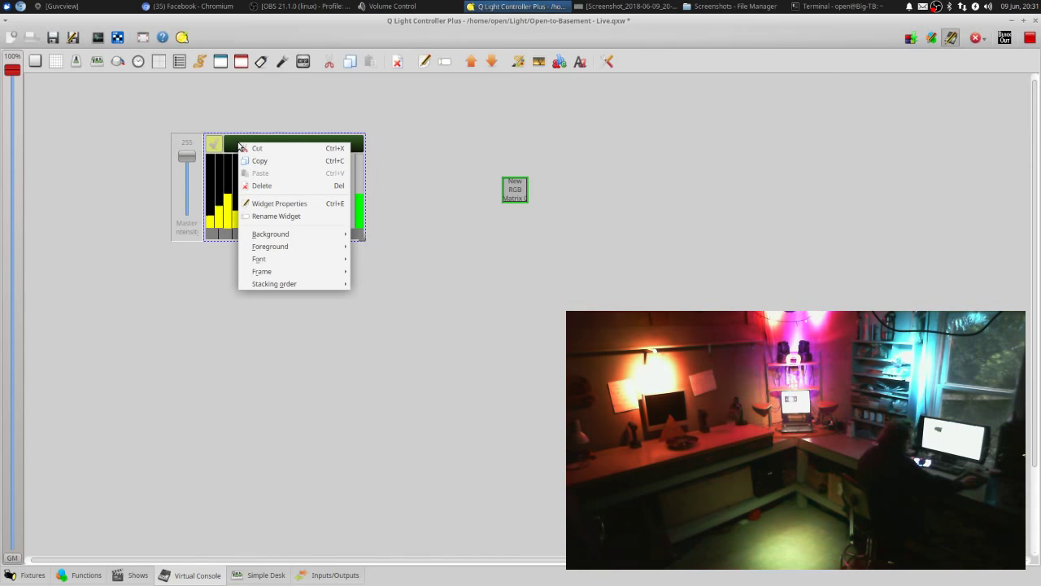
left_click(353, 209)
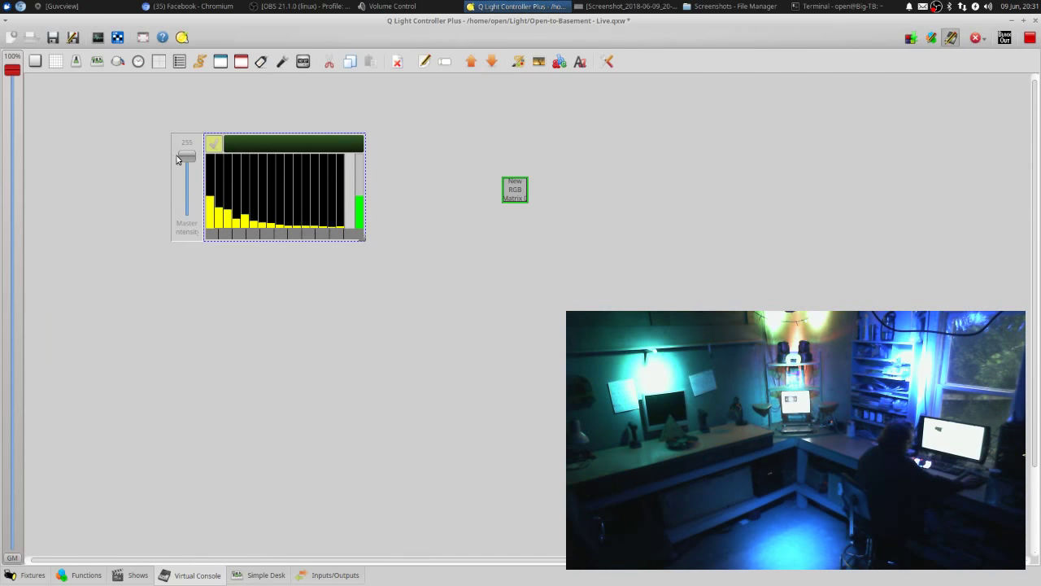
Auto-detect the external input for the Master Intensity slider as MIDI channel 2 and apply it
right_click(187, 144)
left_click(236, 207)
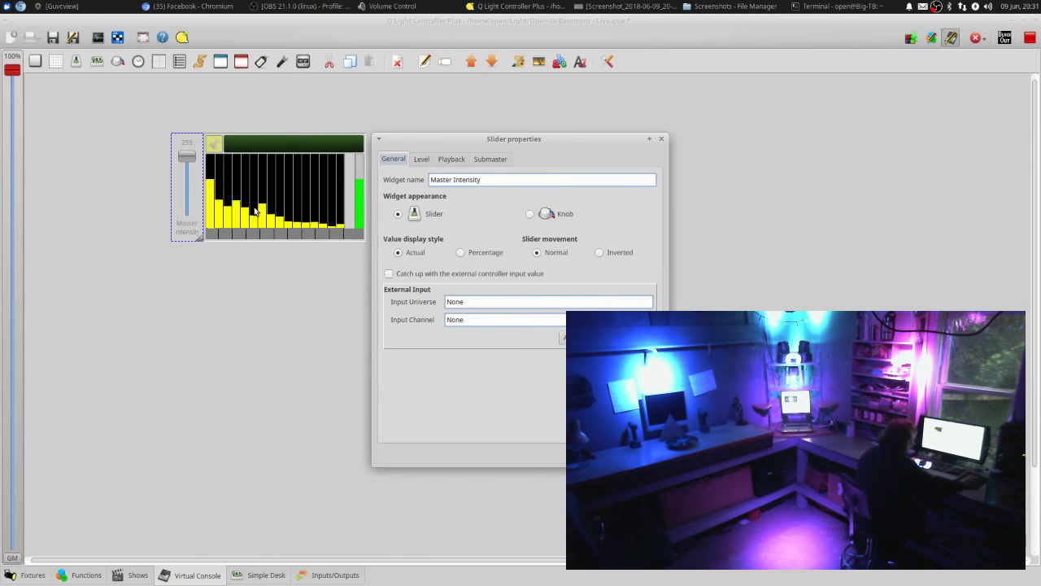
left_click(563, 337)
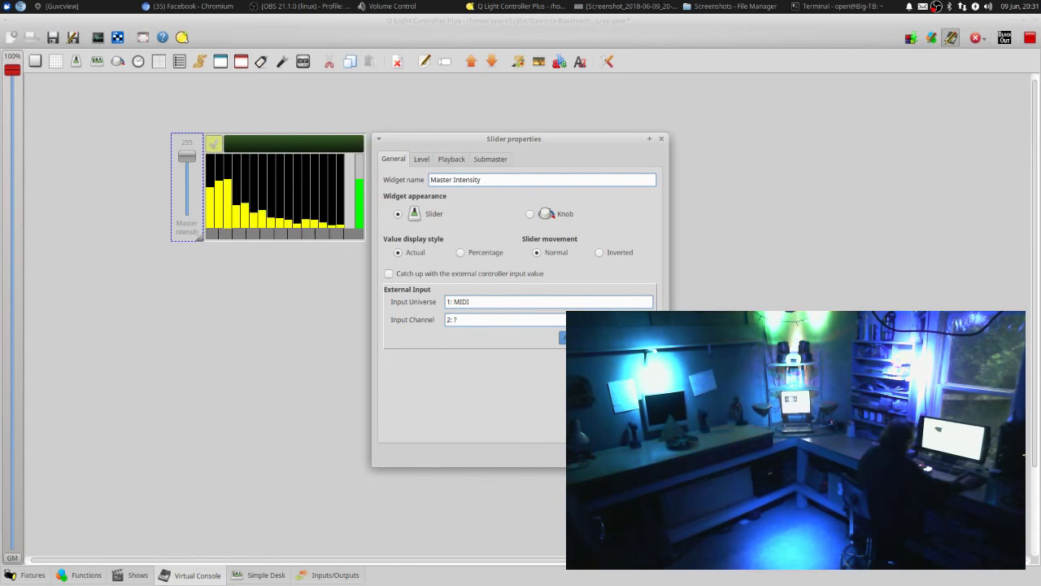
left_click(585, 452)
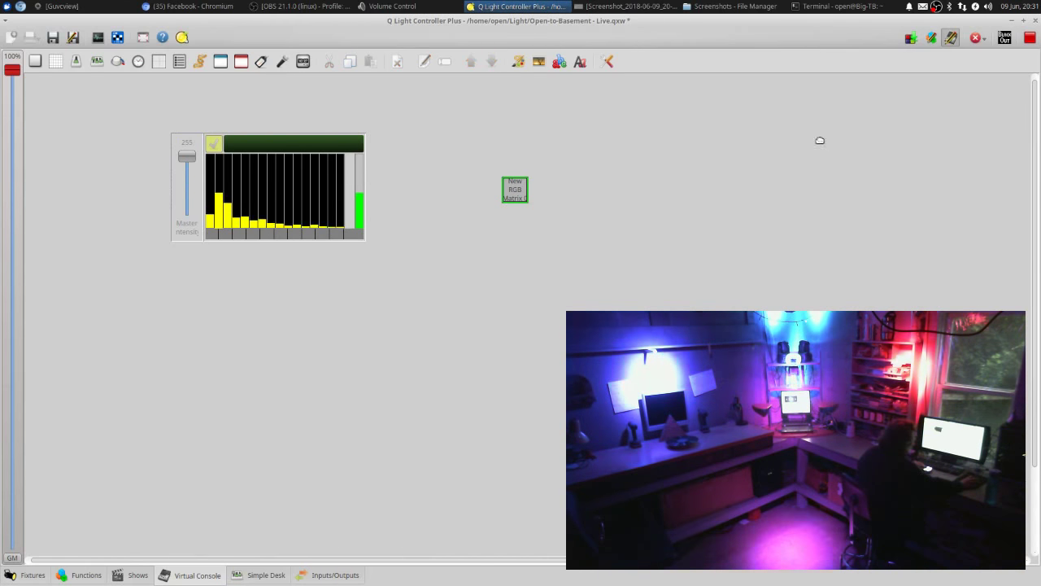
Switch the virtual console to operate mode, then briefly check the OBS window and return to Q Light Controller Plus
left_click(951, 36)
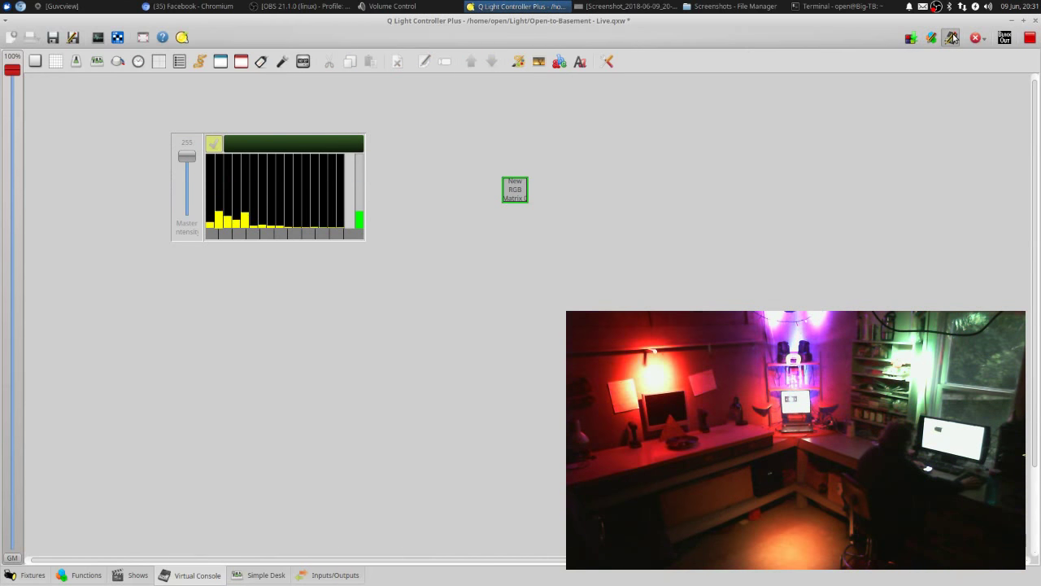
left_click(950, 37)
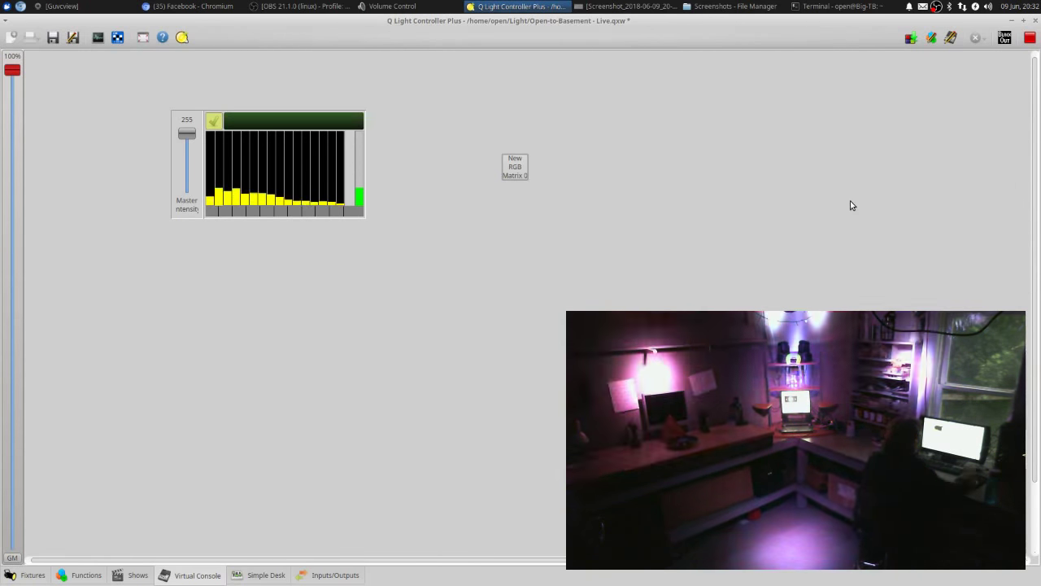
left_click(310, 10)
left_click(310, 8)
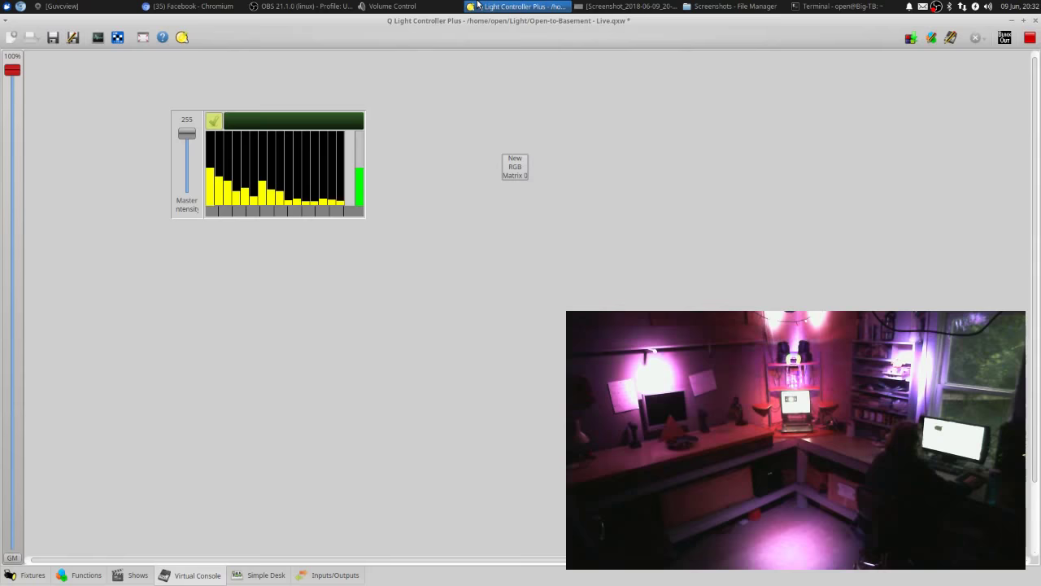
Check the recording streams in Volume Control and the live broadcast in OBS and on Facebook, and return to Q Light Controller Plus
left_click(433, 4)
left_click(257, 6)
left_click(257, 6)
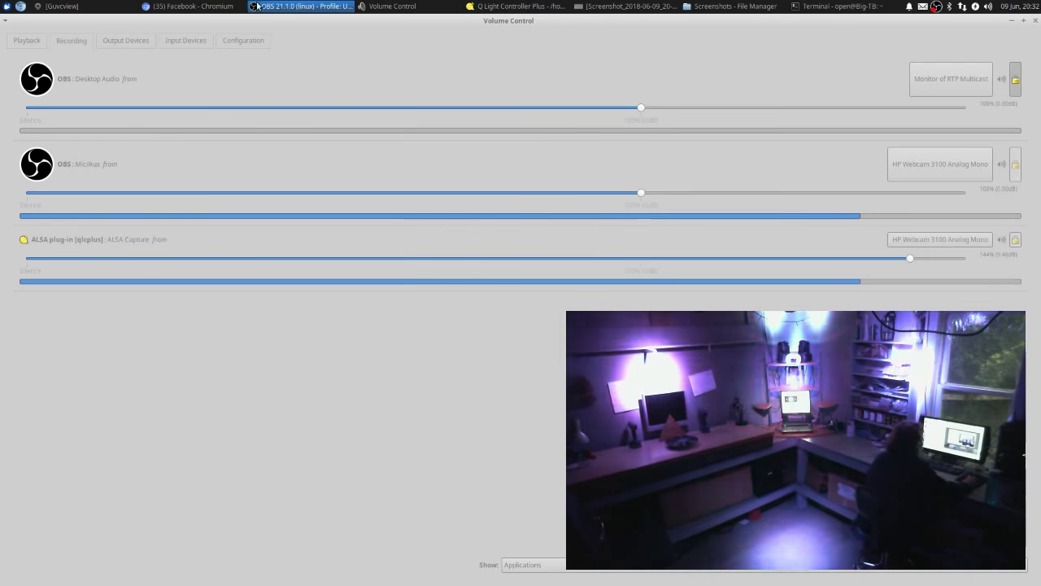
left_click(257, 6)
left_click(192, 5)
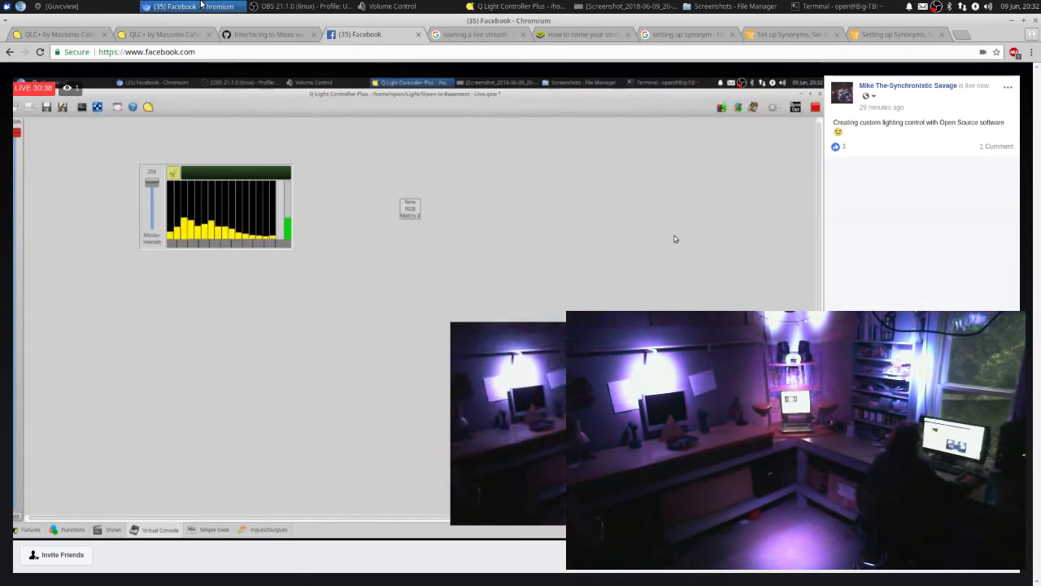
left_click(100, 6)
left_click(192, 6)
left_click(266, 4)
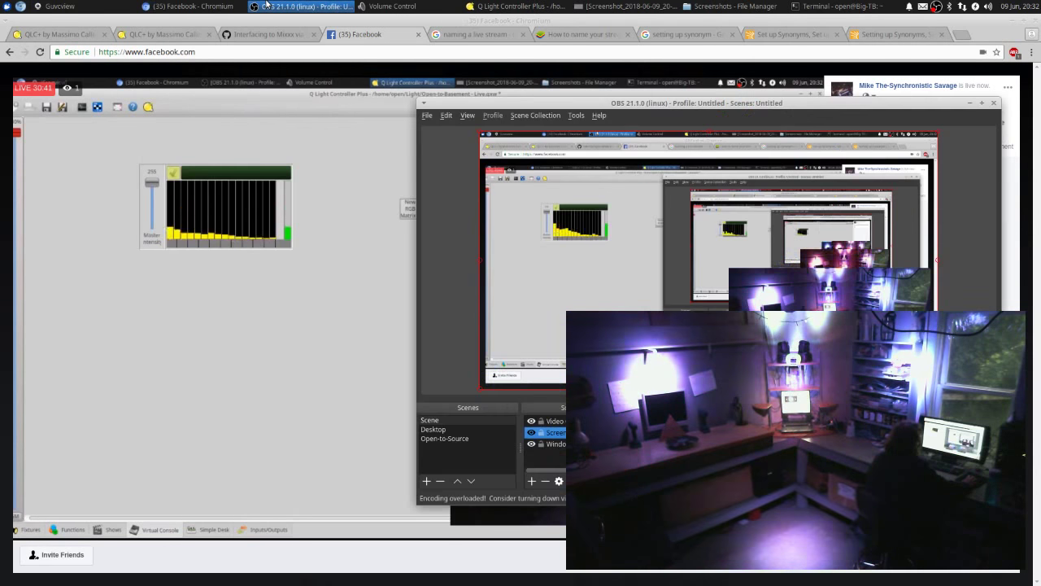
left_click(518, 6)
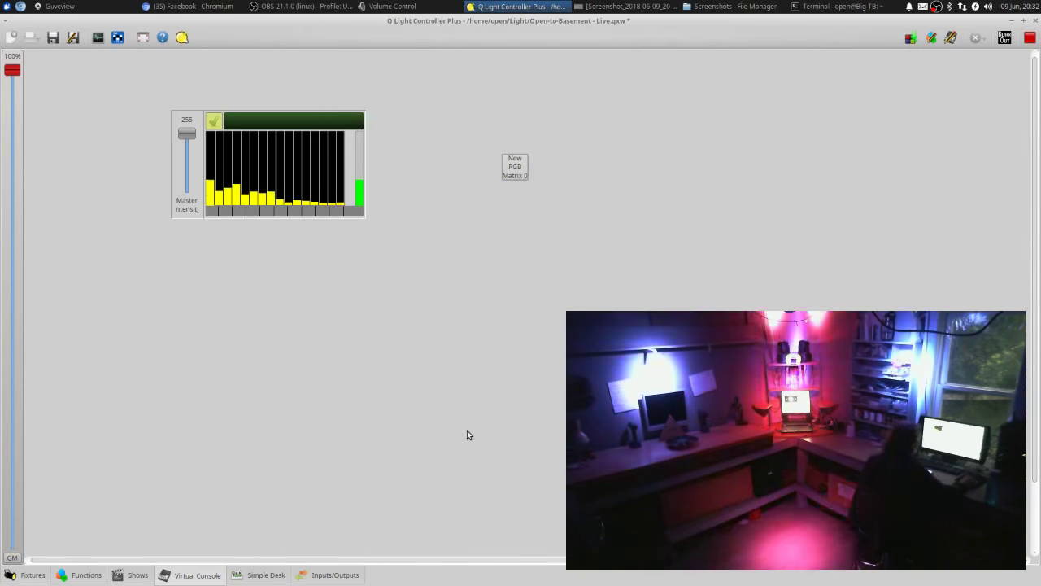
Review the workspace's functions, shows, virtual console and input/output mapping, ending on the Simple Desk channel faders for Universe 1
left_click(114, 577)
left_click(84, 576)
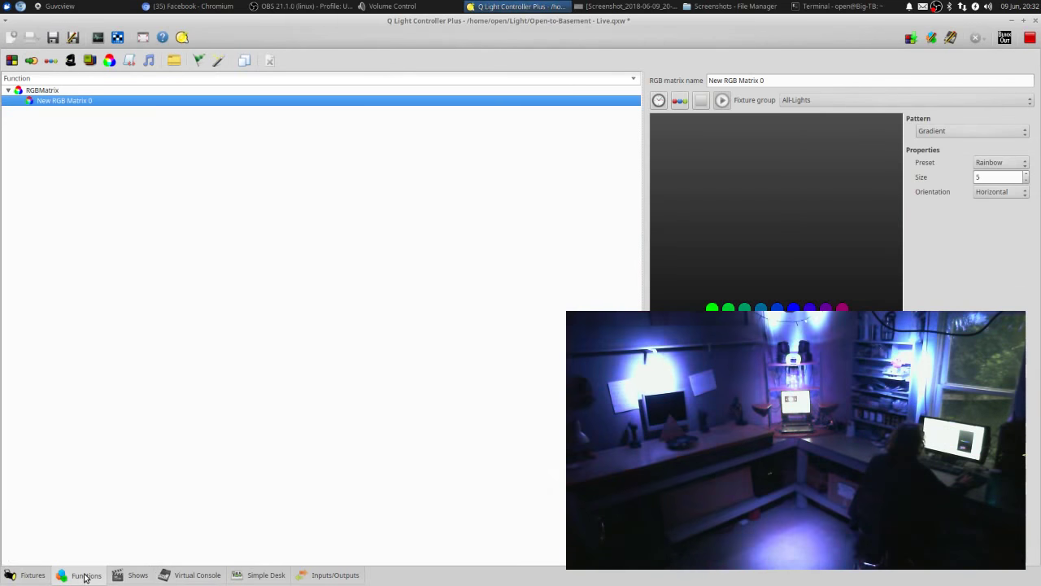
left_click(125, 577)
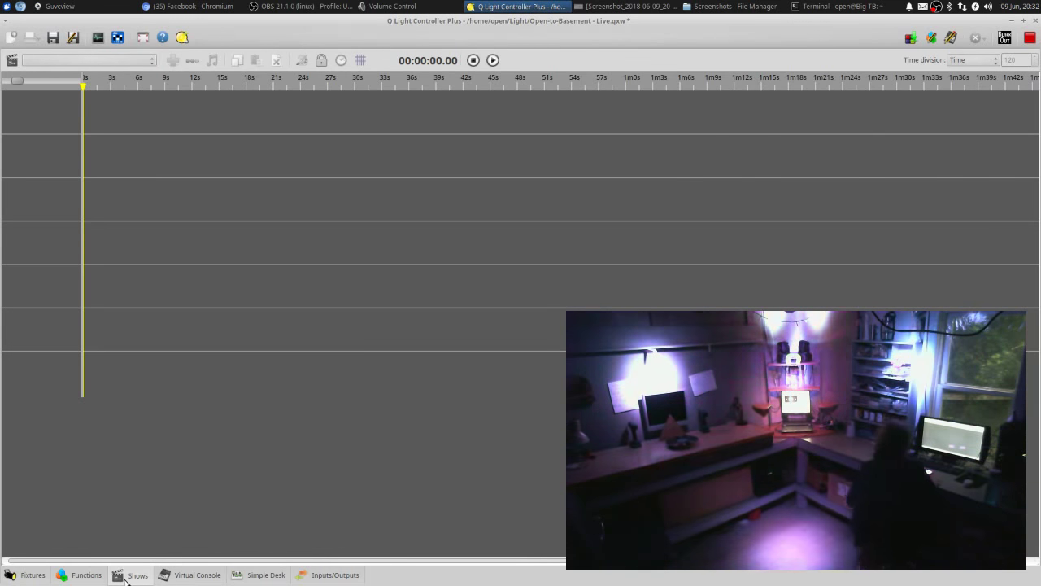
left_click(196, 575)
left_click(296, 575)
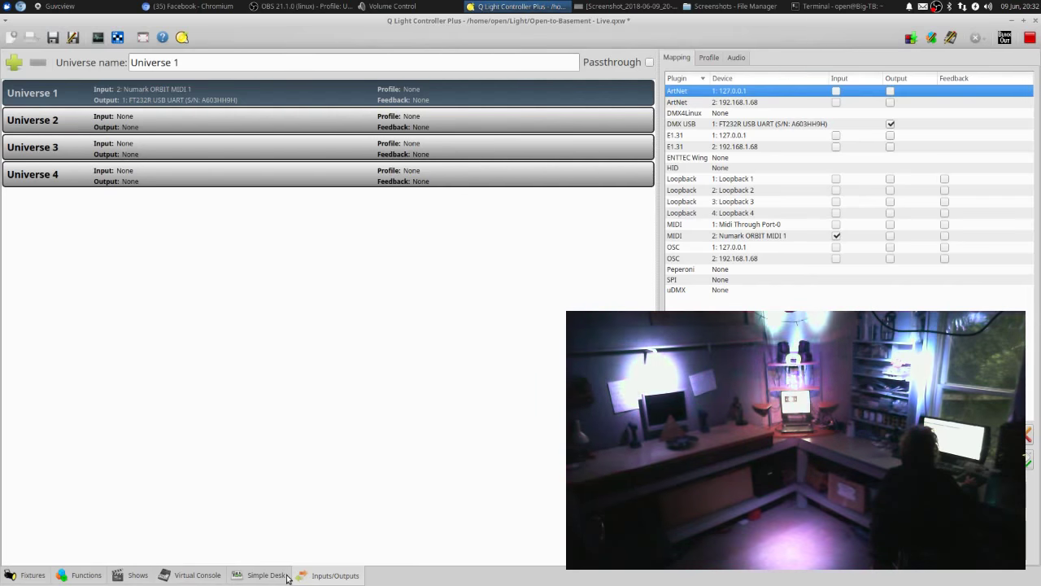
left_click(267, 575)
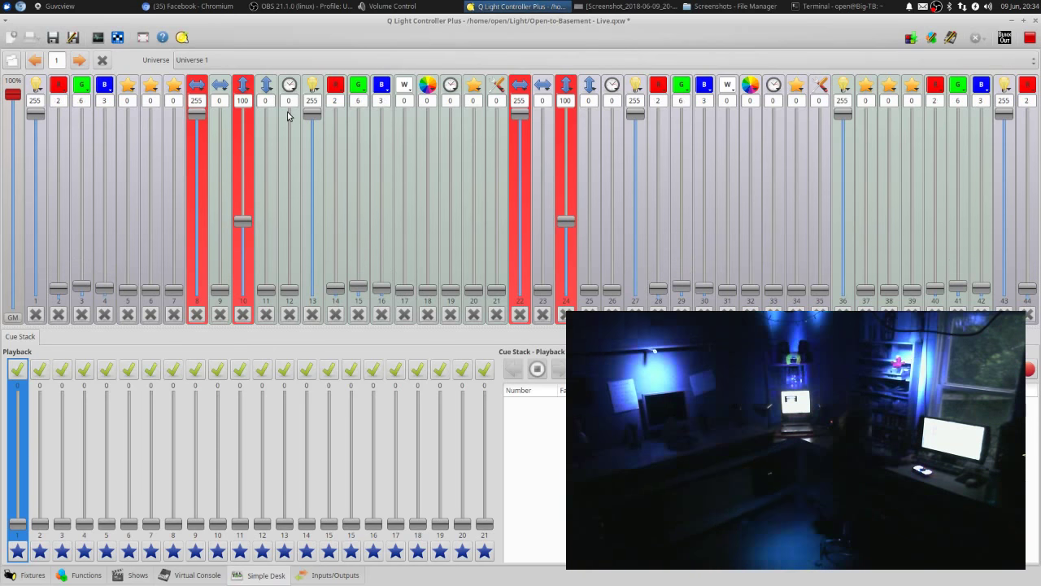
Switch to Chromium and check the live stream on the Facebook page
key("alt+Tab")
key("alt+Tab")
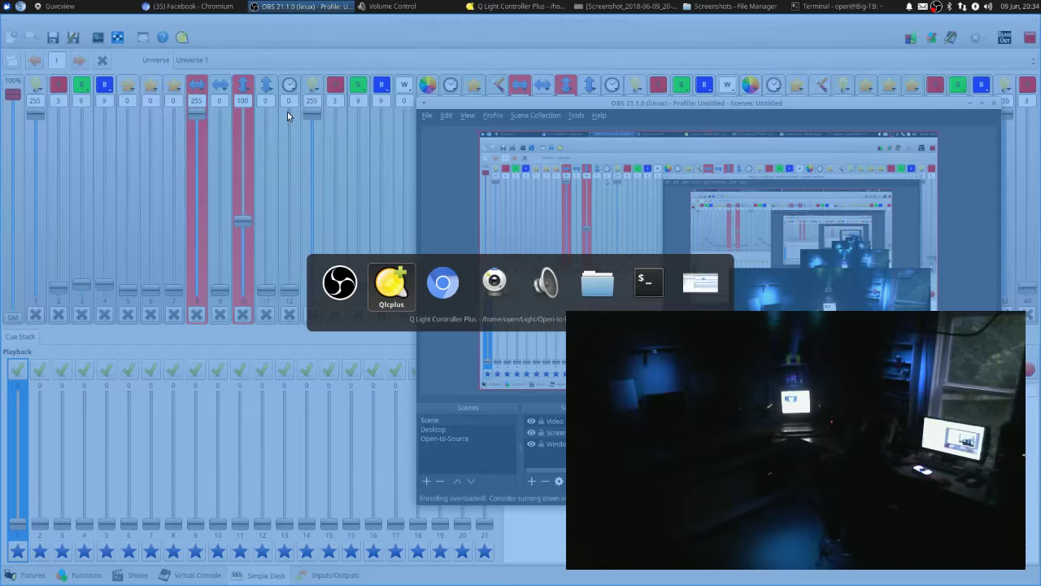
left_click(169, 6)
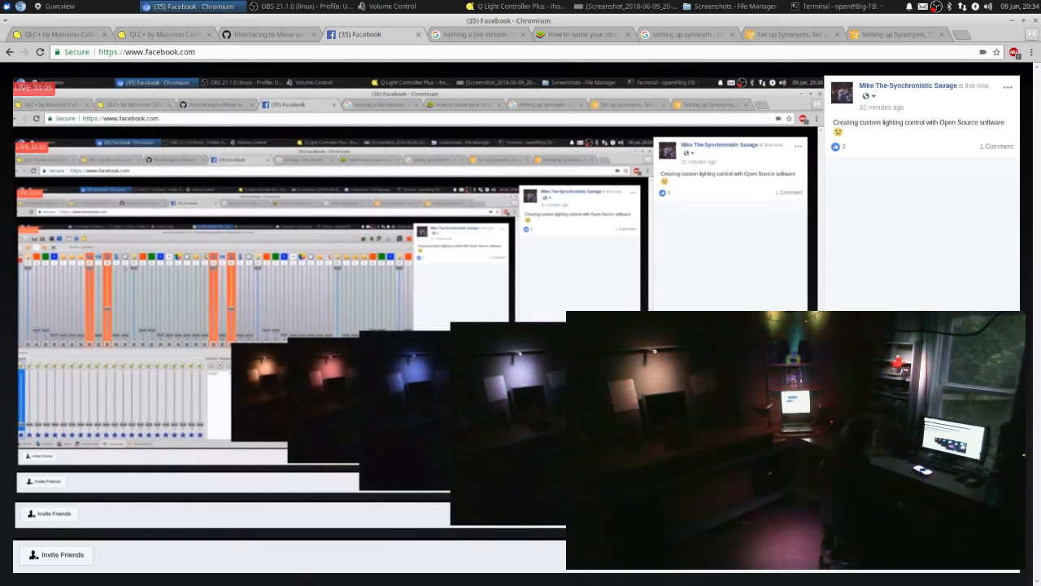
Switch to OBS and make Open-to-Source the active scene of the broadcast
key("alt+Tab")
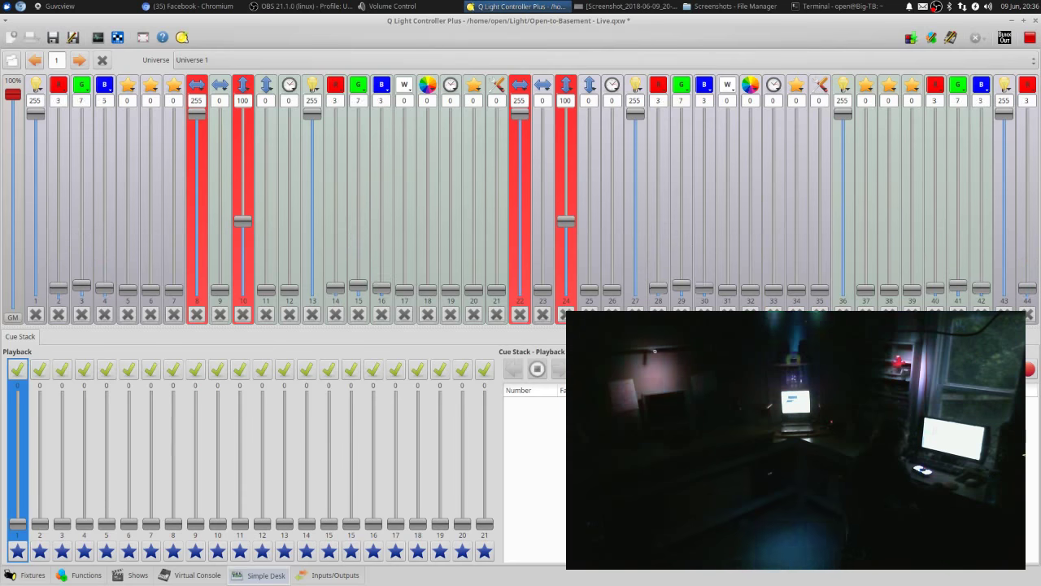
left_click(328, 6)
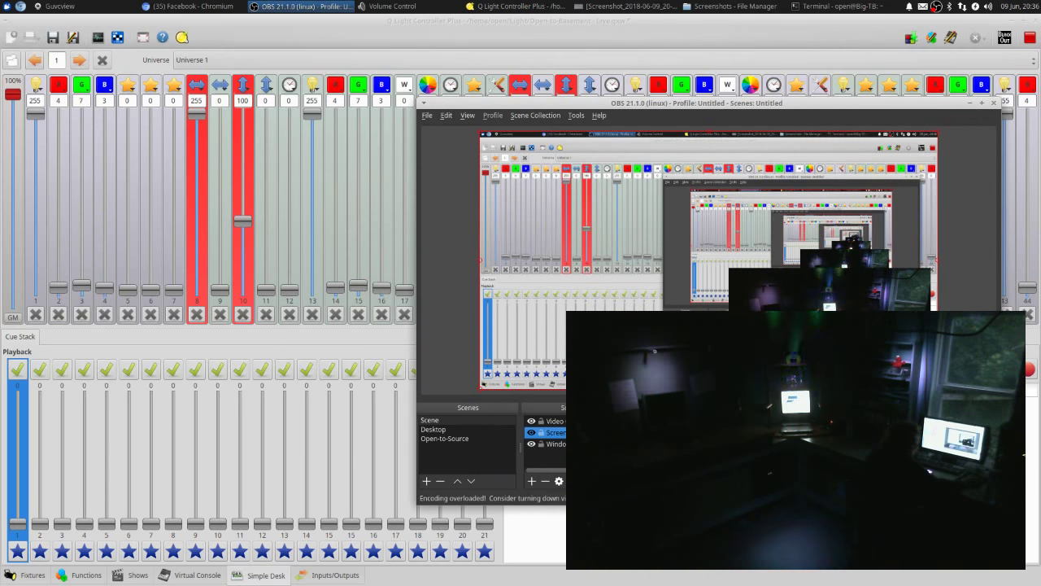
left_click(476, 438)
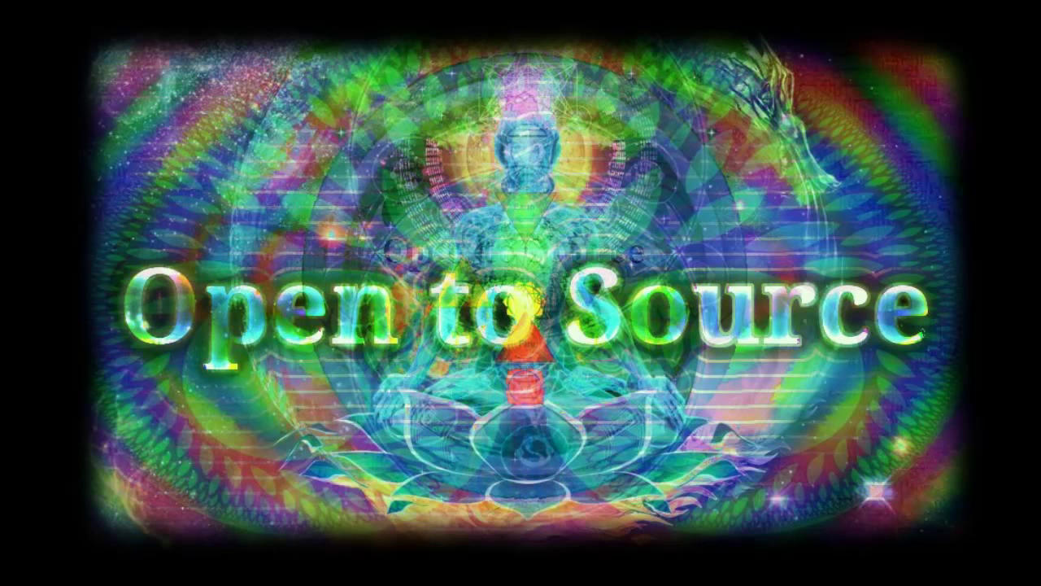